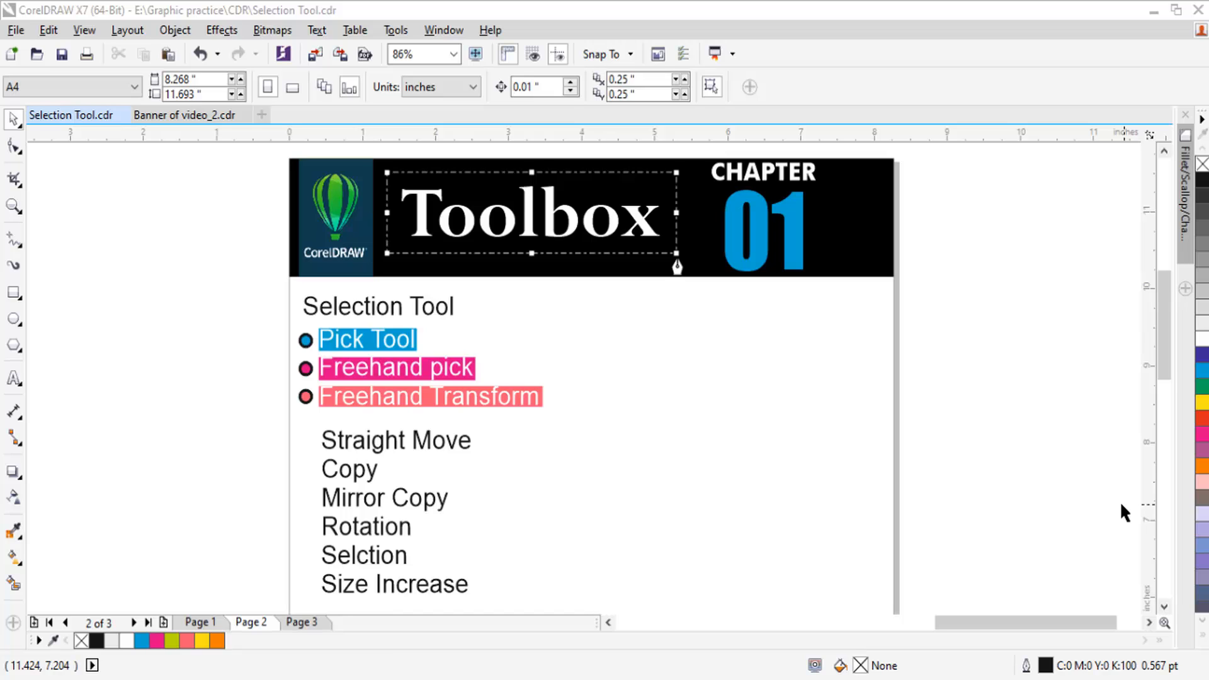
- Draw a square about 0.8 in on each side in the blank area beside the Freehand pick text on Page 2
scroll(754, 418, up, 1)
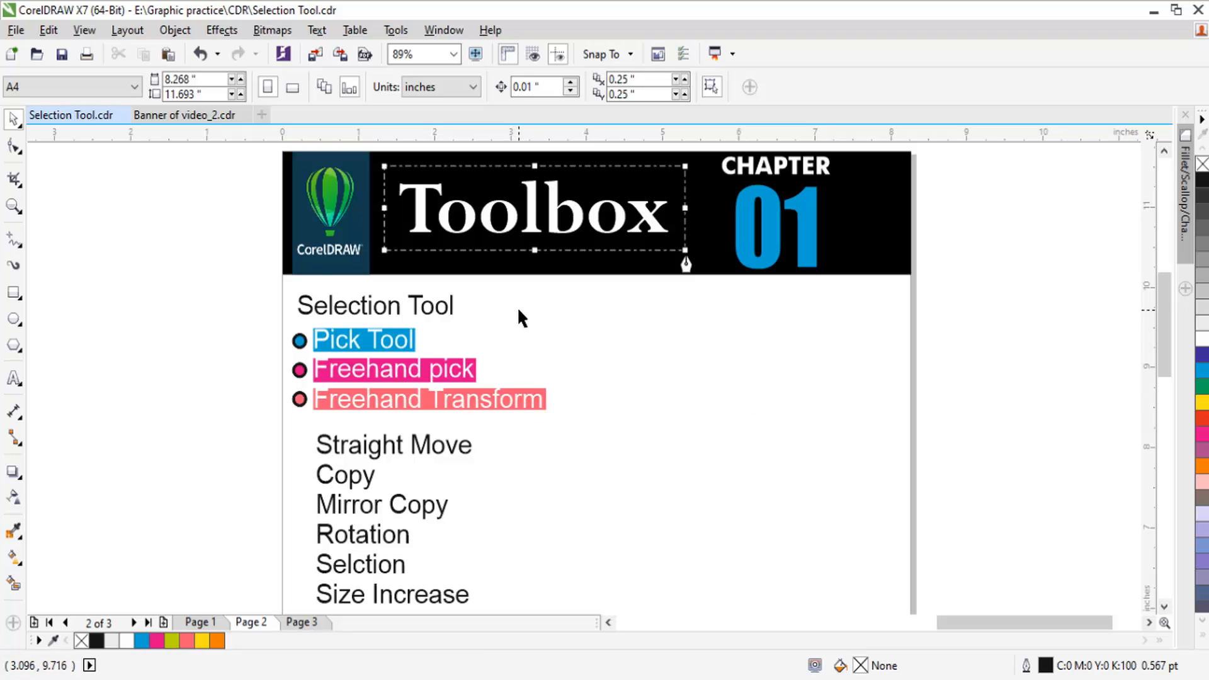
click(20, 128)
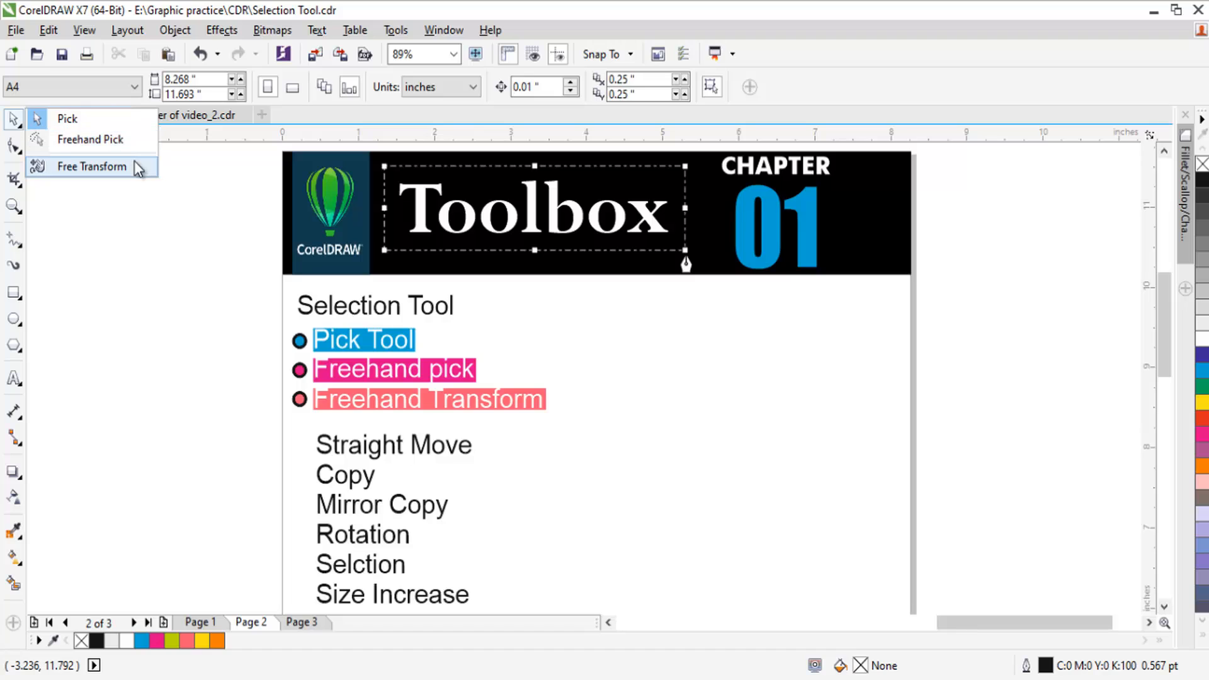
click(85, 120)
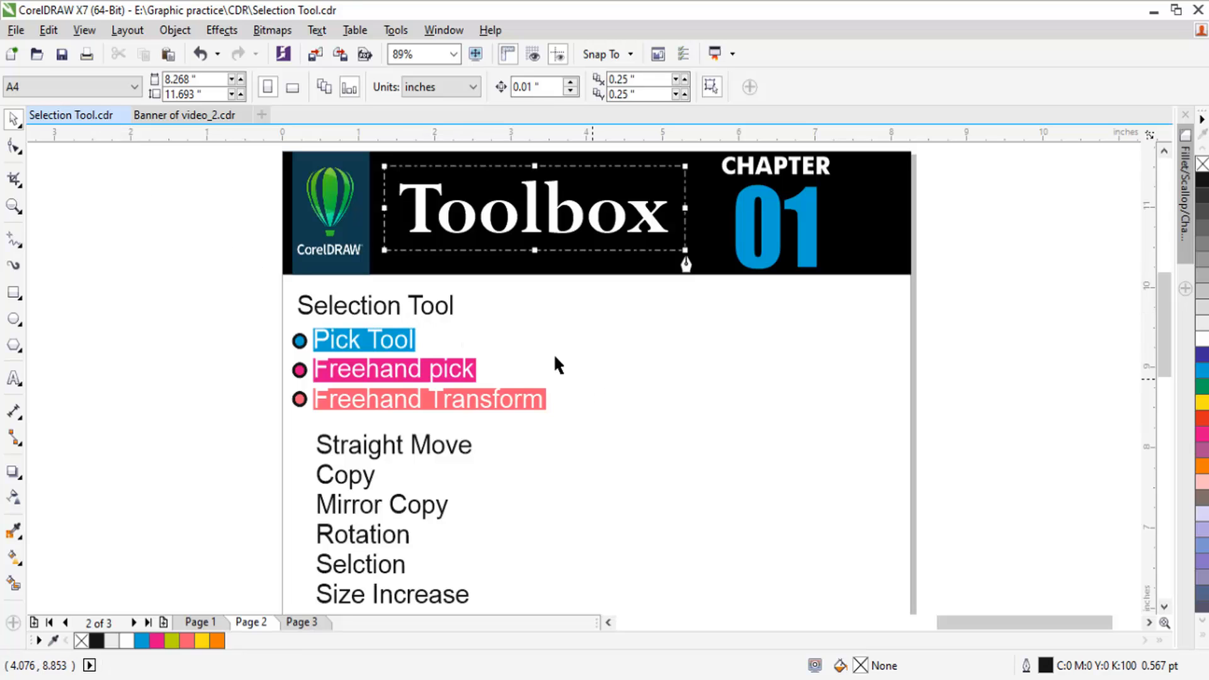
mouse_move(258, 262)
mouse_down()
mouse_move(816, 497)
mouse_move(821, 465)
mouse_up()
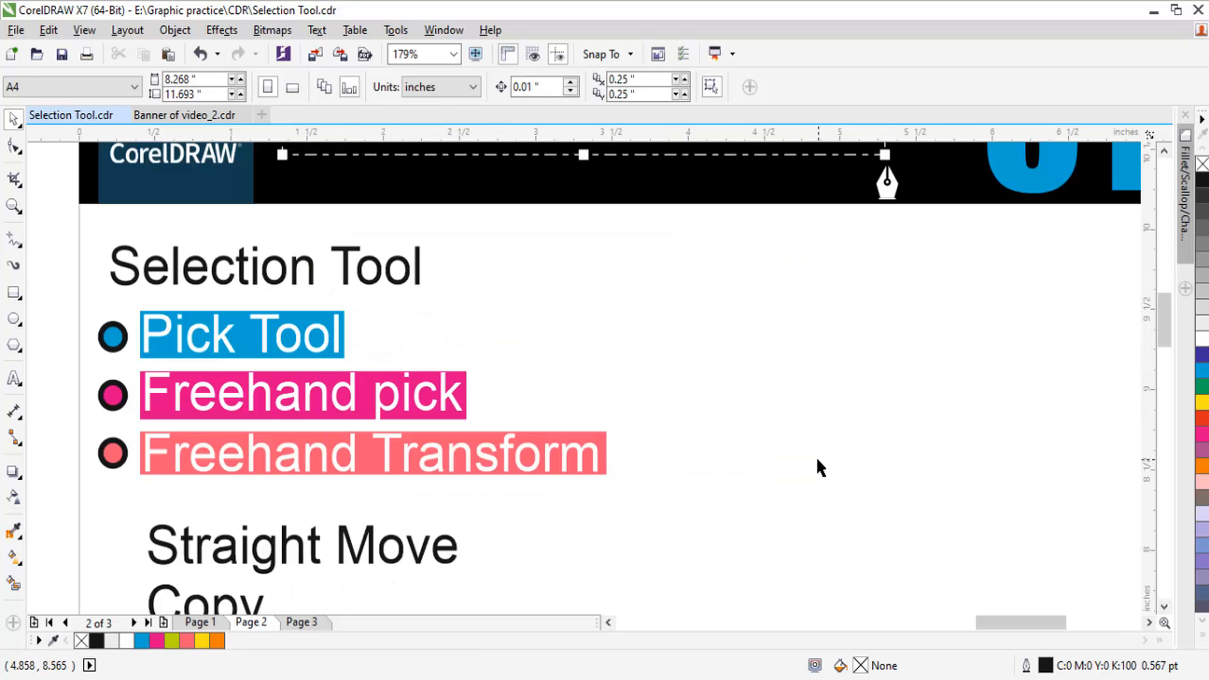
key(F6)
drag(776, 313, 882, 446)
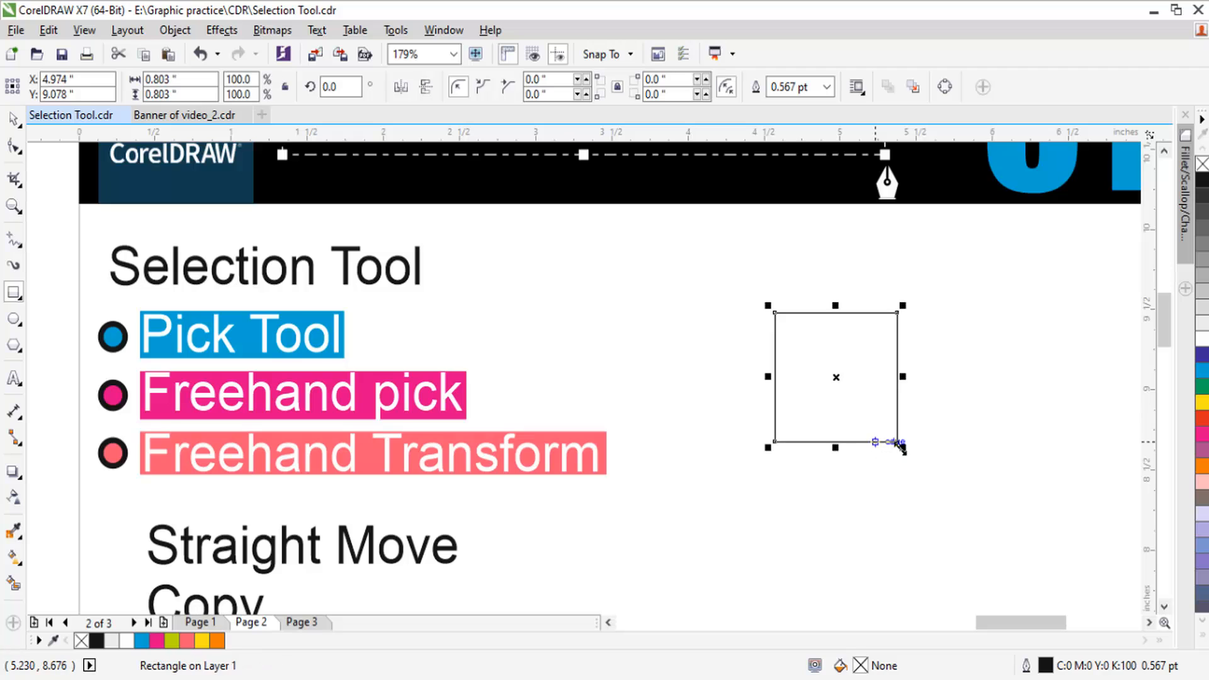
- Set the new square's outline width to 2 points and deselect it
key(space)
key(F12)
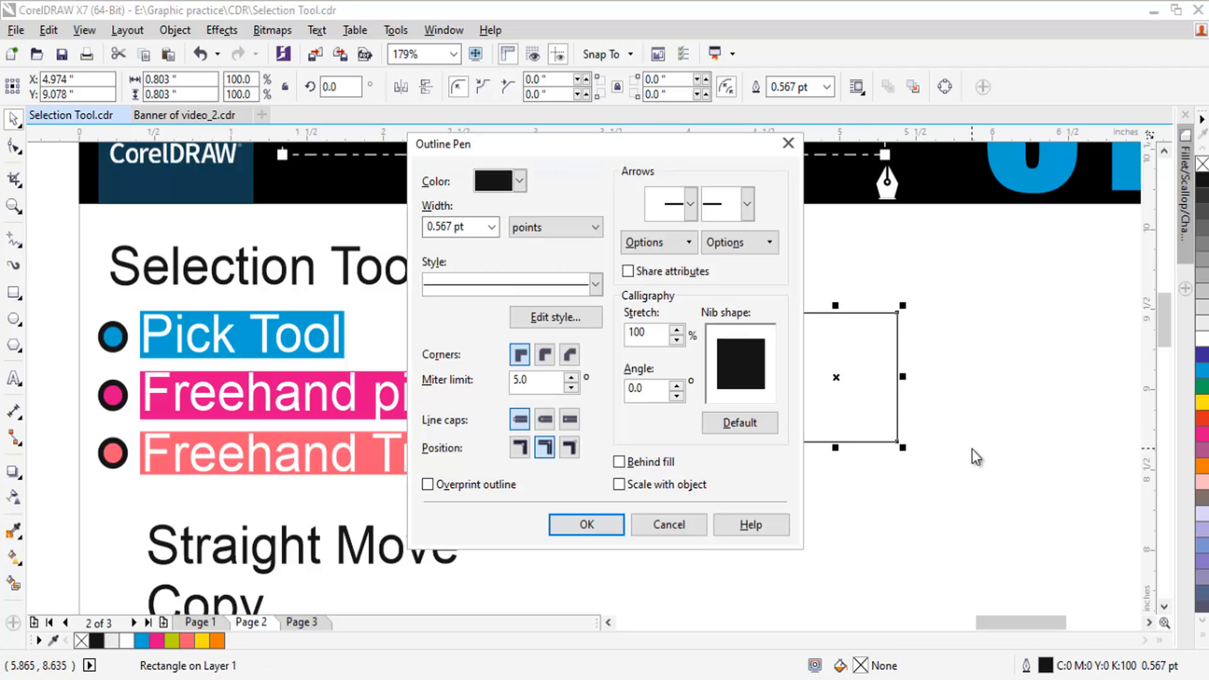
text(2)
key(Return)
click(970, 449)
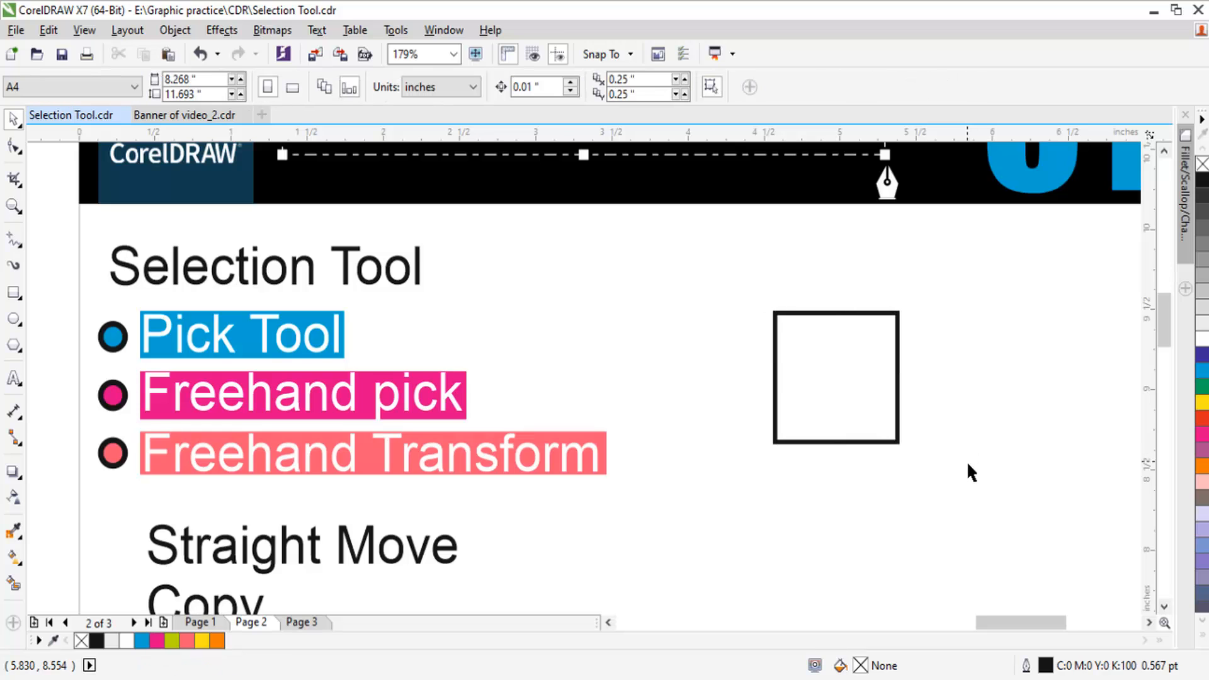
drag(966, 460, 949, 461)
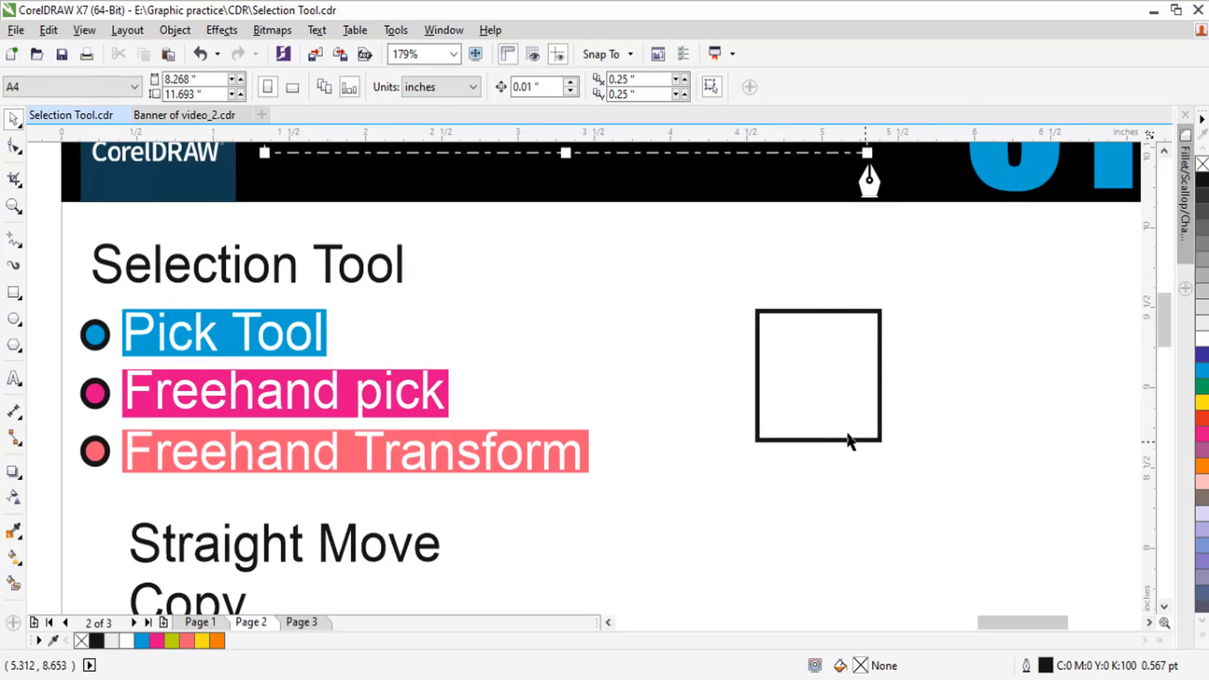
- Move the square right and slightly down to about X 5.36, Y 9.00 in, and shift the Selection Tool heading slightly up
click(821, 421)
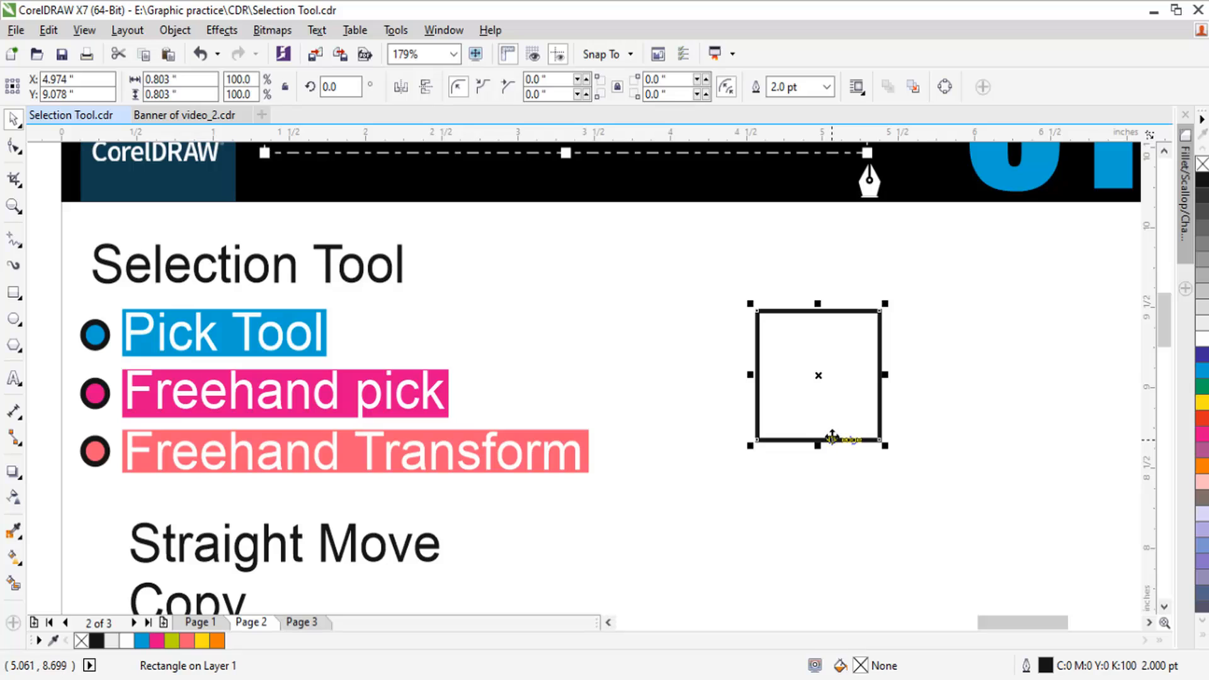
drag(829, 414, 889, 432)
click(362, 287)
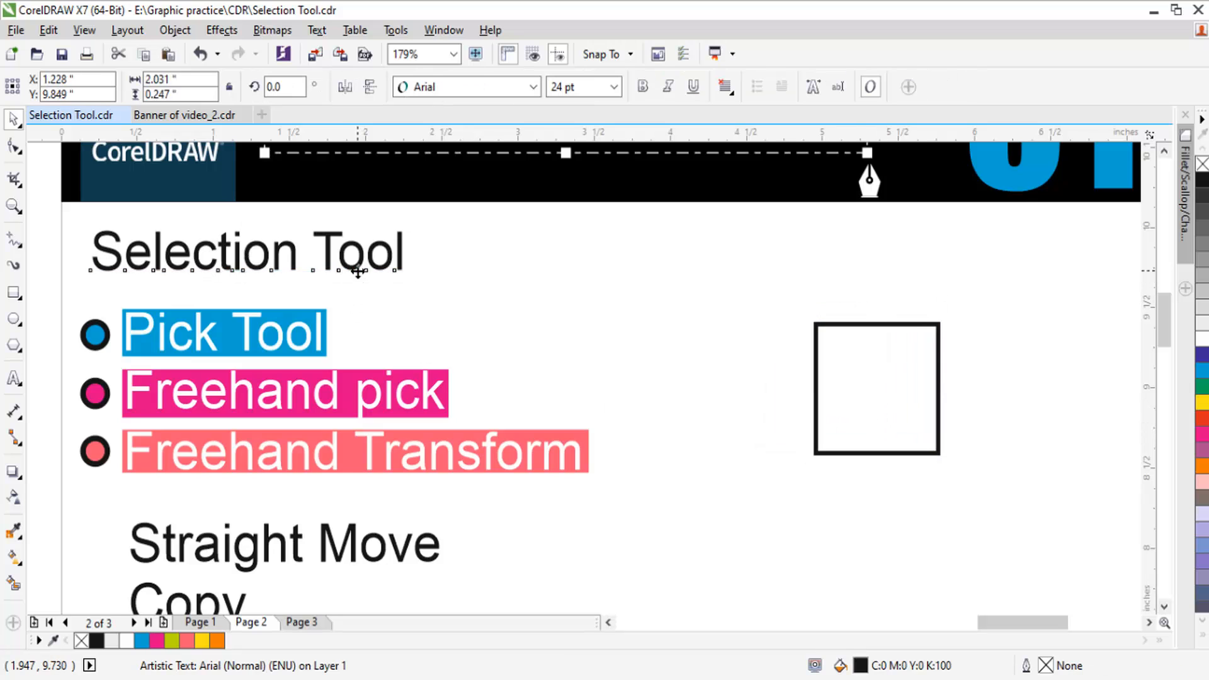
- Reposition the square with the Pick tool to about X 5.94, Y 8.80 in
drag(688, 413, 638, 401)
click(807, 413)
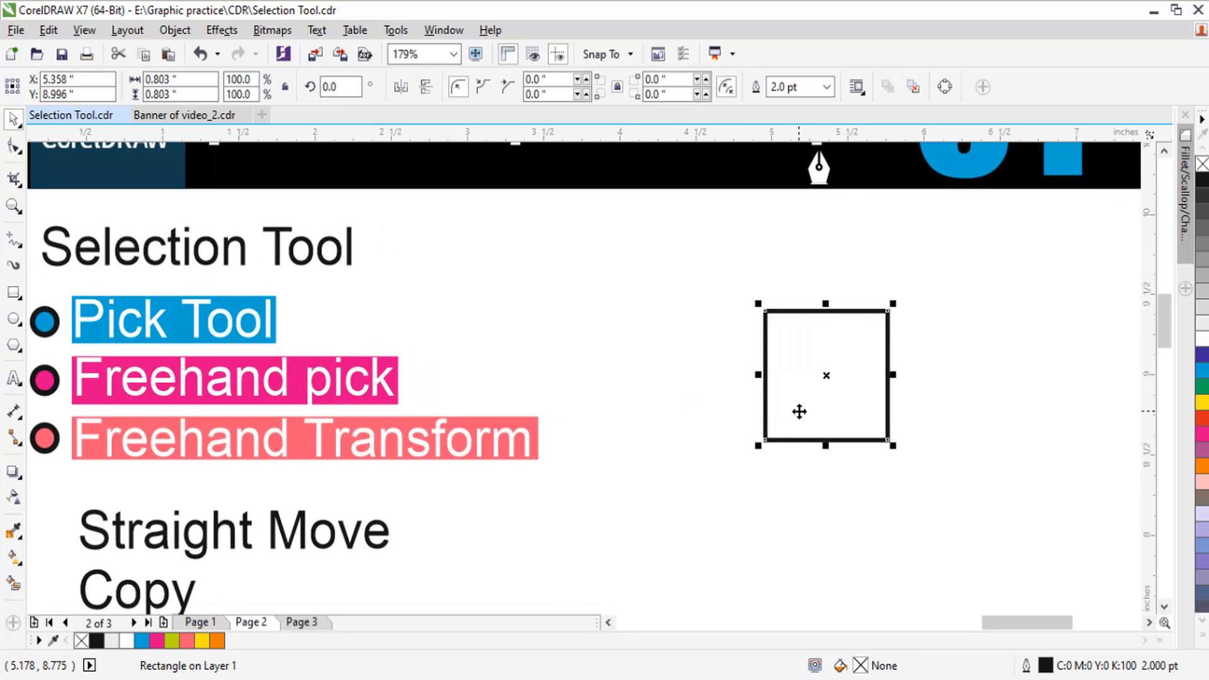
drag(800, 411, 811, 405)
drag(820, 448, 812, 446)
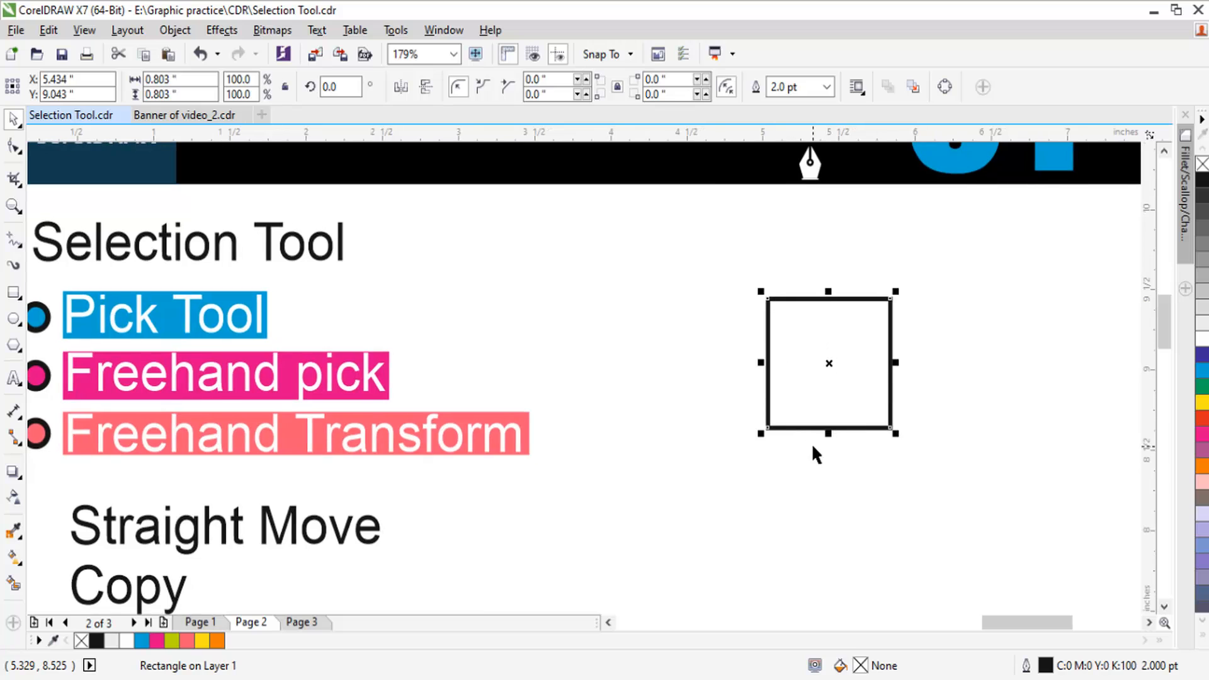
drag(869, 475, 823, 475)
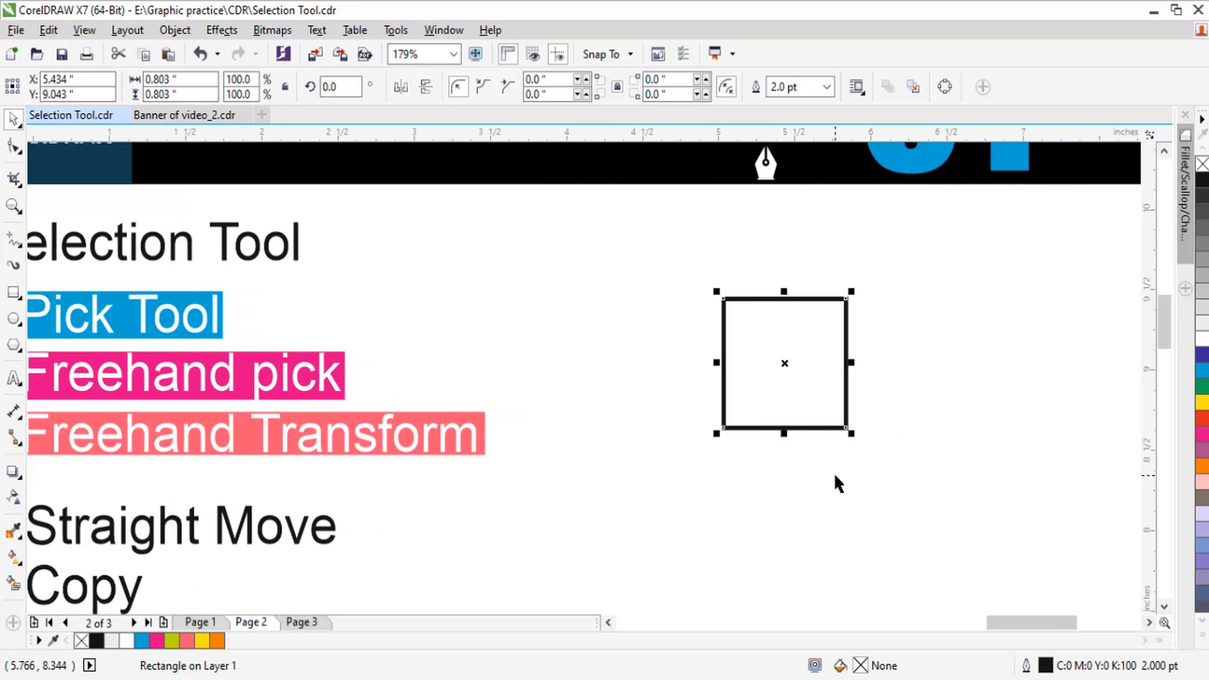
drag(873, 488, 842, 497)
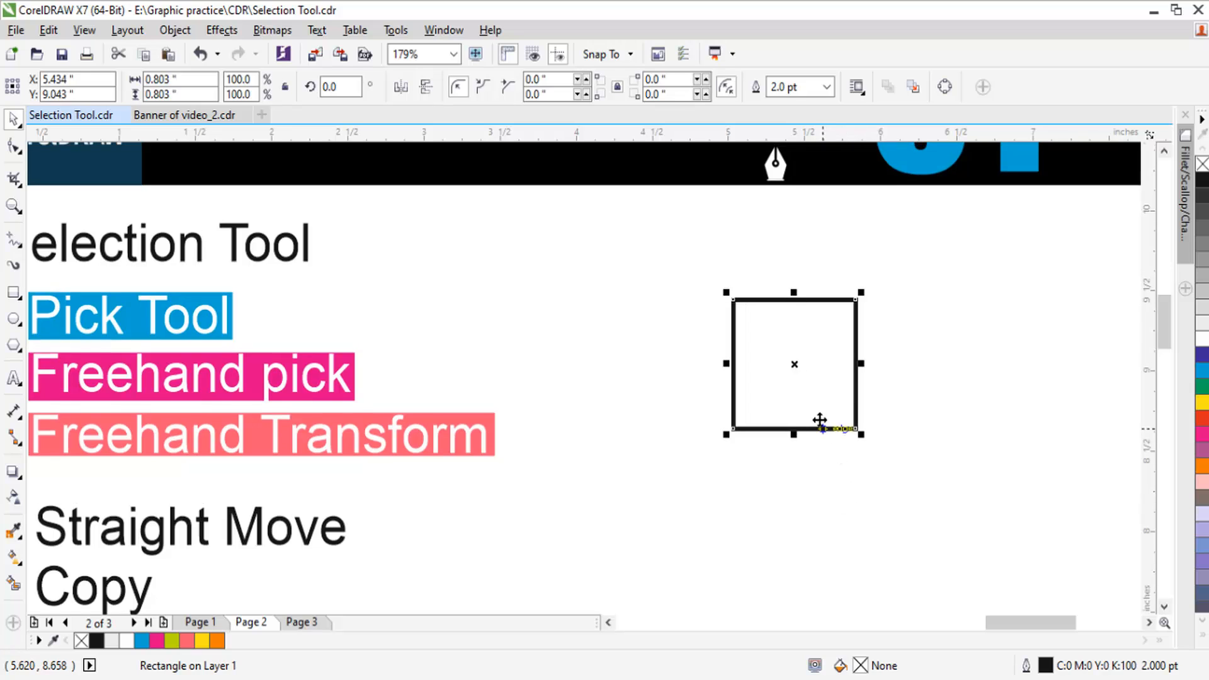
drag(814, 401, 893, 421)
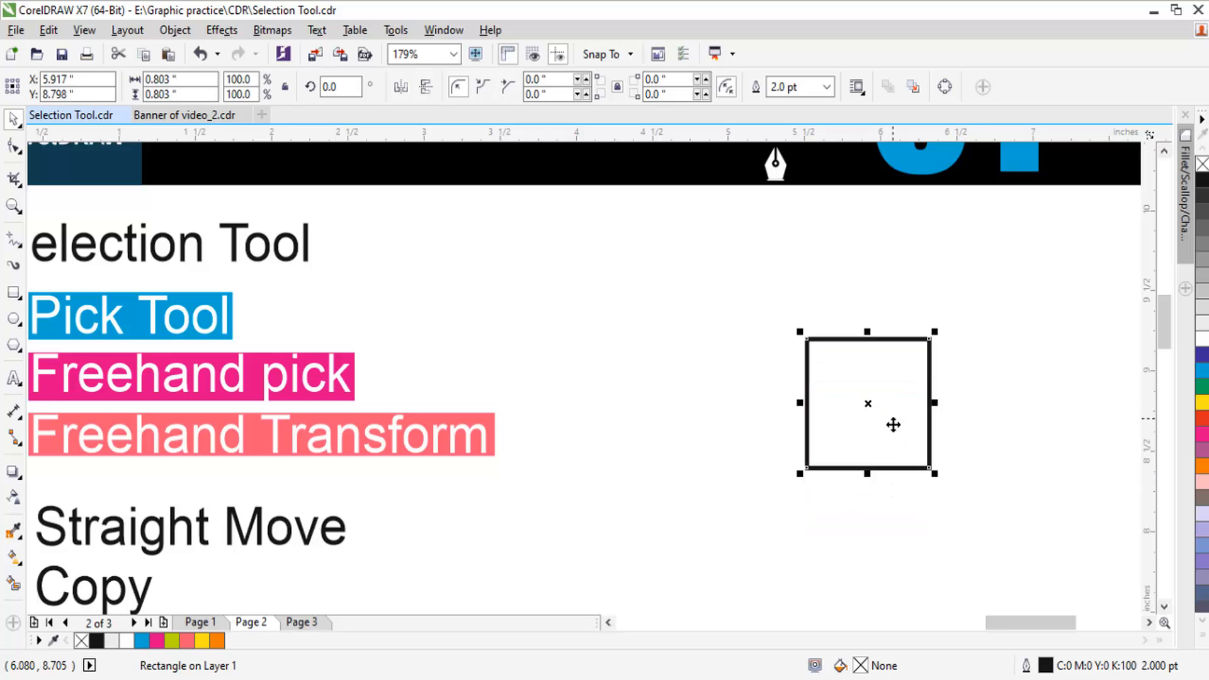
click(988, 504)
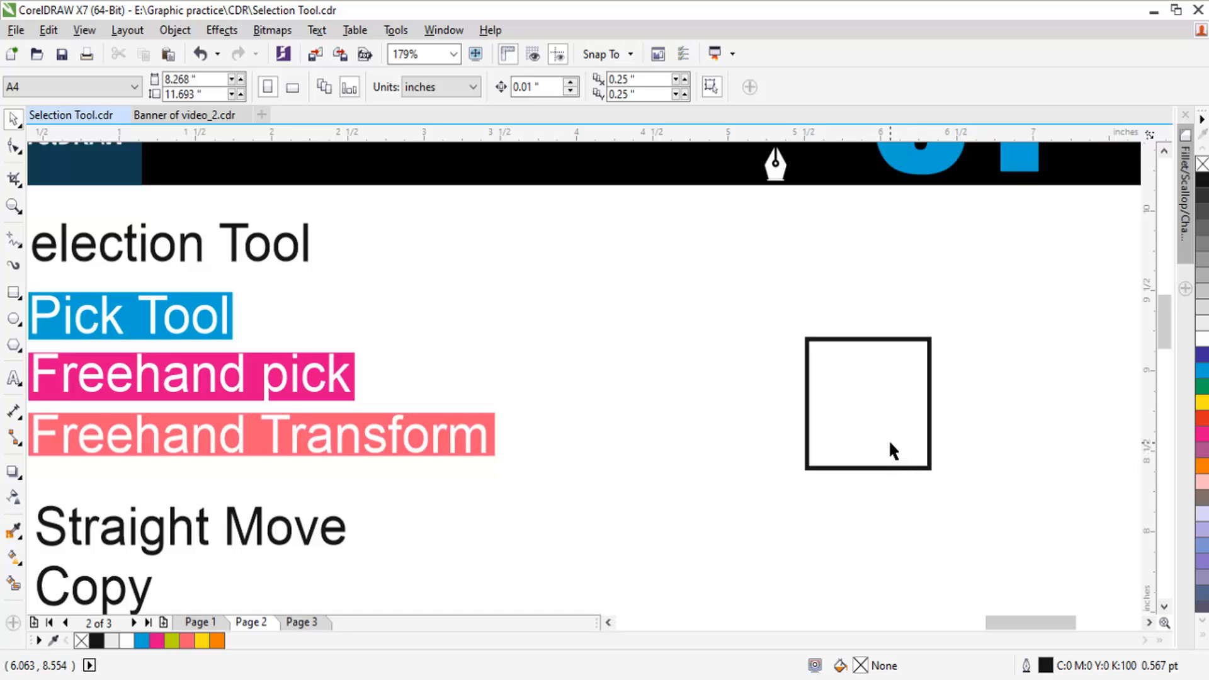
mouse_move(888, 438)
mouse_down()
mouse_move(982, 445)
mouse_move(777, 421)
mouse_move(894, 432)
mouse_move(905, 353)
mouse_move(888, 486)
mouse_move(894, 375)
mouse_move(890, 454)
mouse_move(892, 442)
mouse_up()
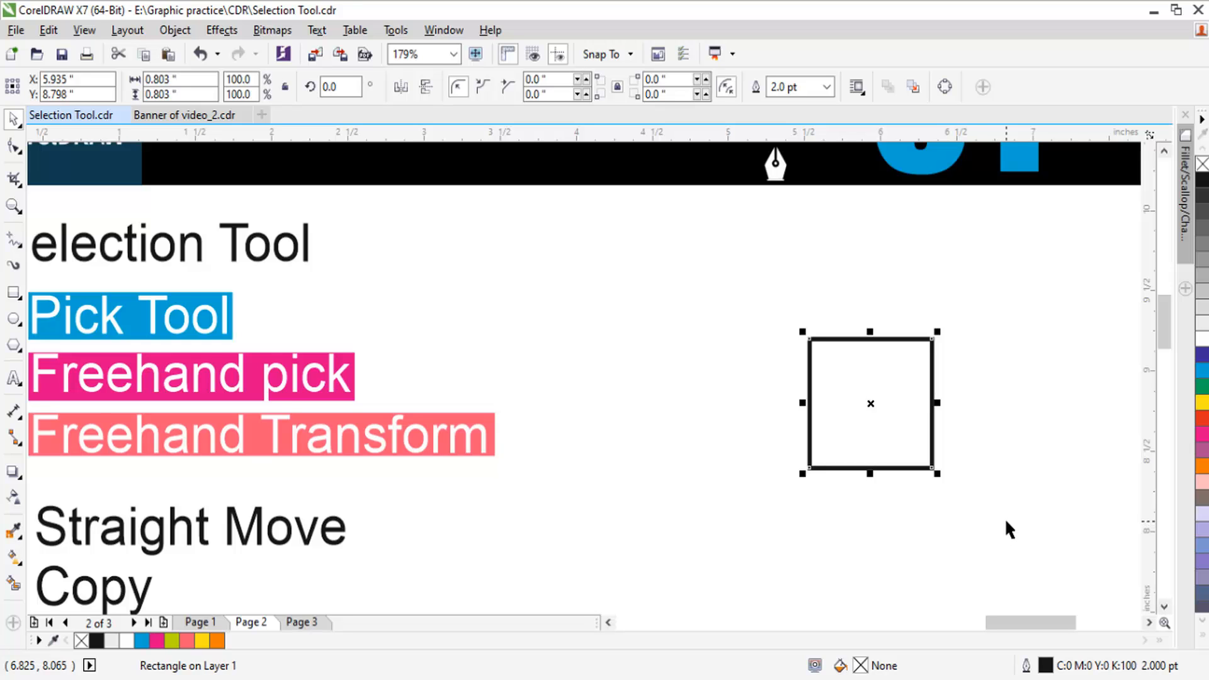
- Place a copy of the square diagonally below and to its right, at about X 6.91, Y 8.14 in
drag(938, 484, 820, 445)
drag(881, 487, 857, 477)
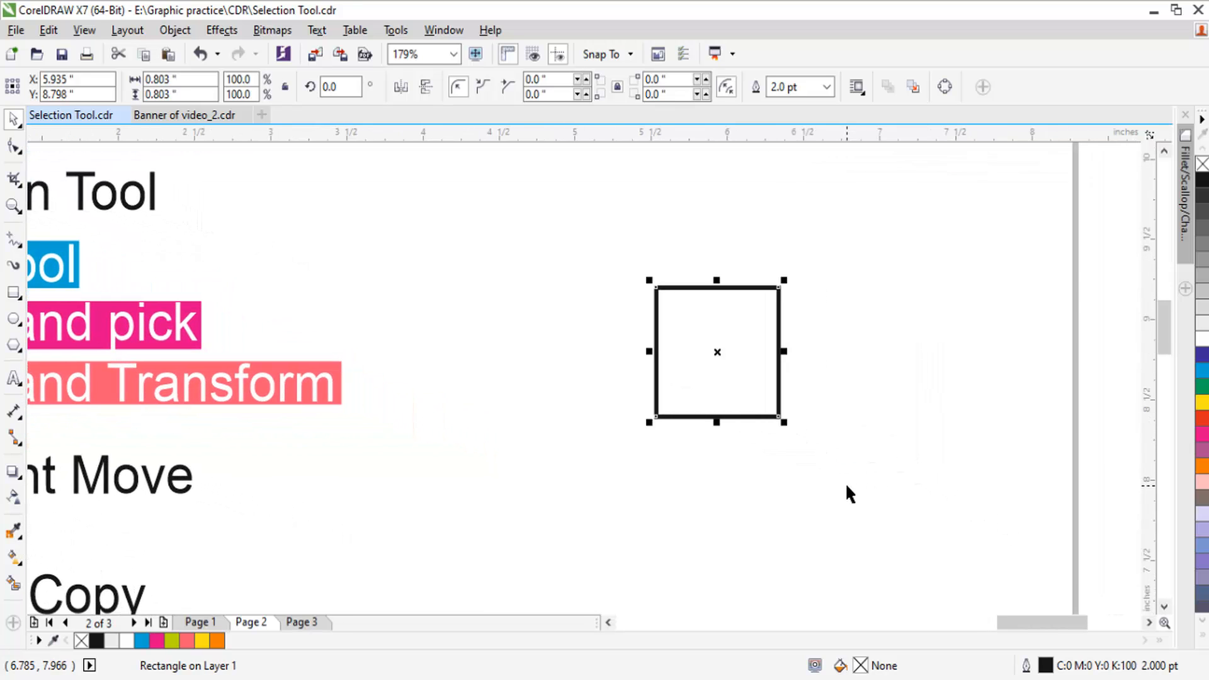
click(848, 485)
click(743, 379)
drag(753, 396, 901, 501)
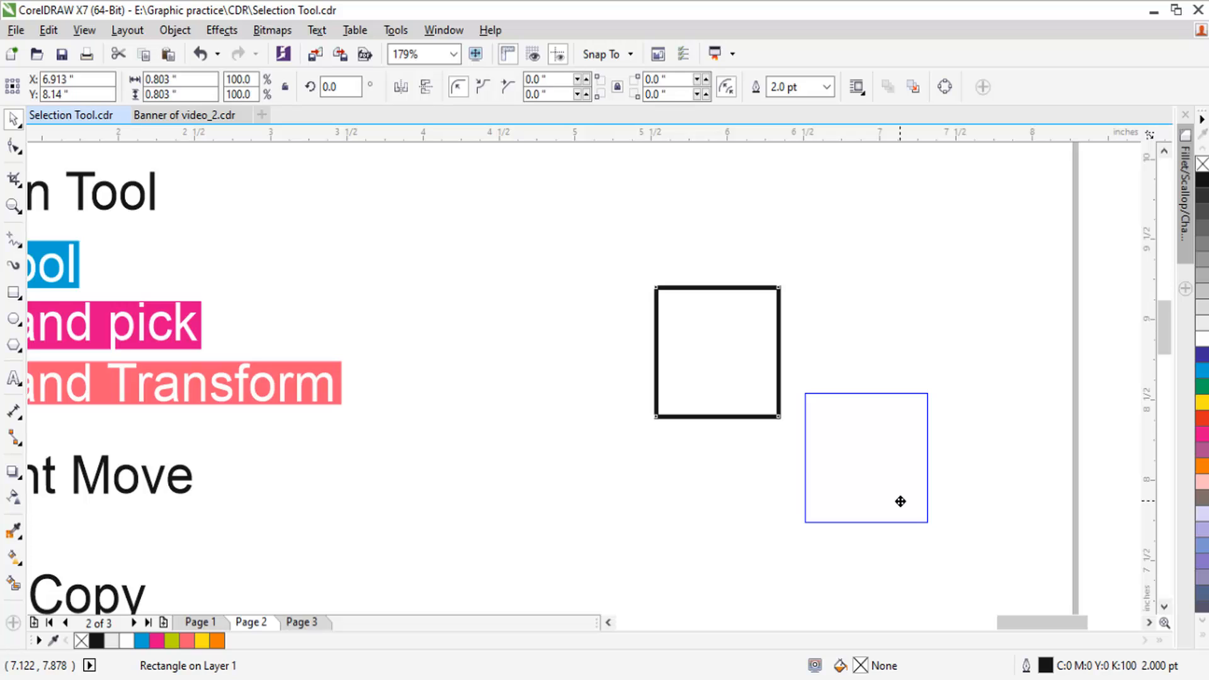
right_click(901, 501)
drag(900, 502, 900, 501)
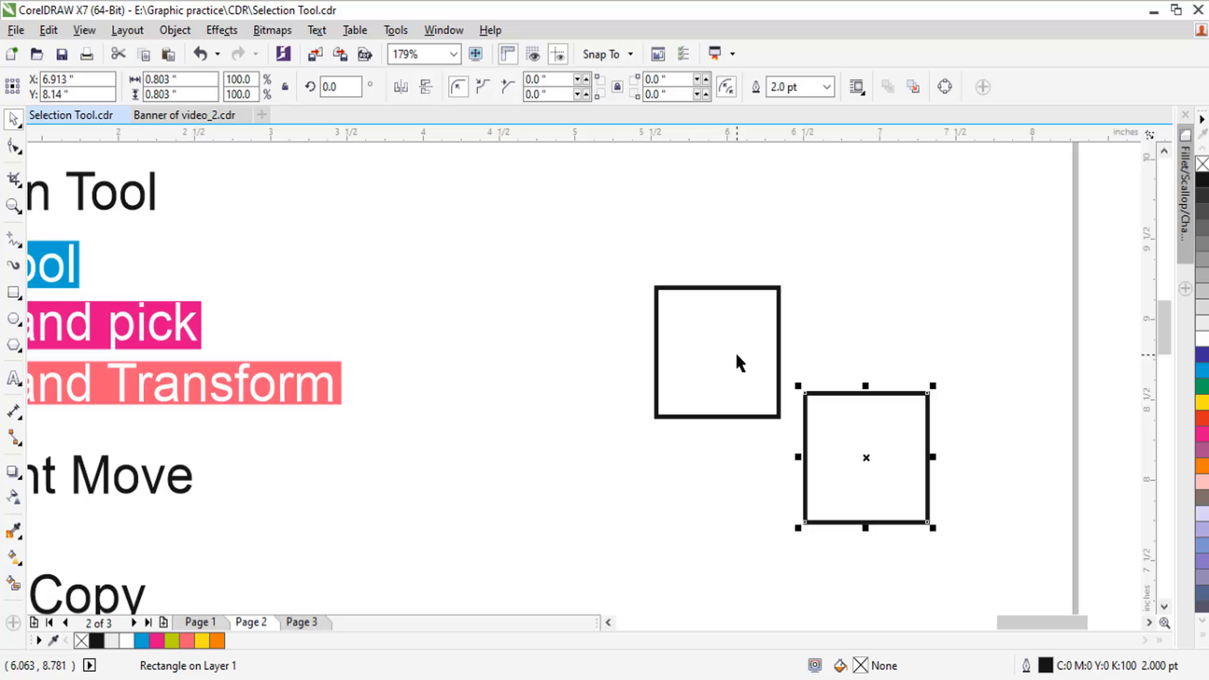
- Place another copy of the original square above and to its right, at about X 7.01, Y 9.38 in
drag(738, 355, 901, 262)
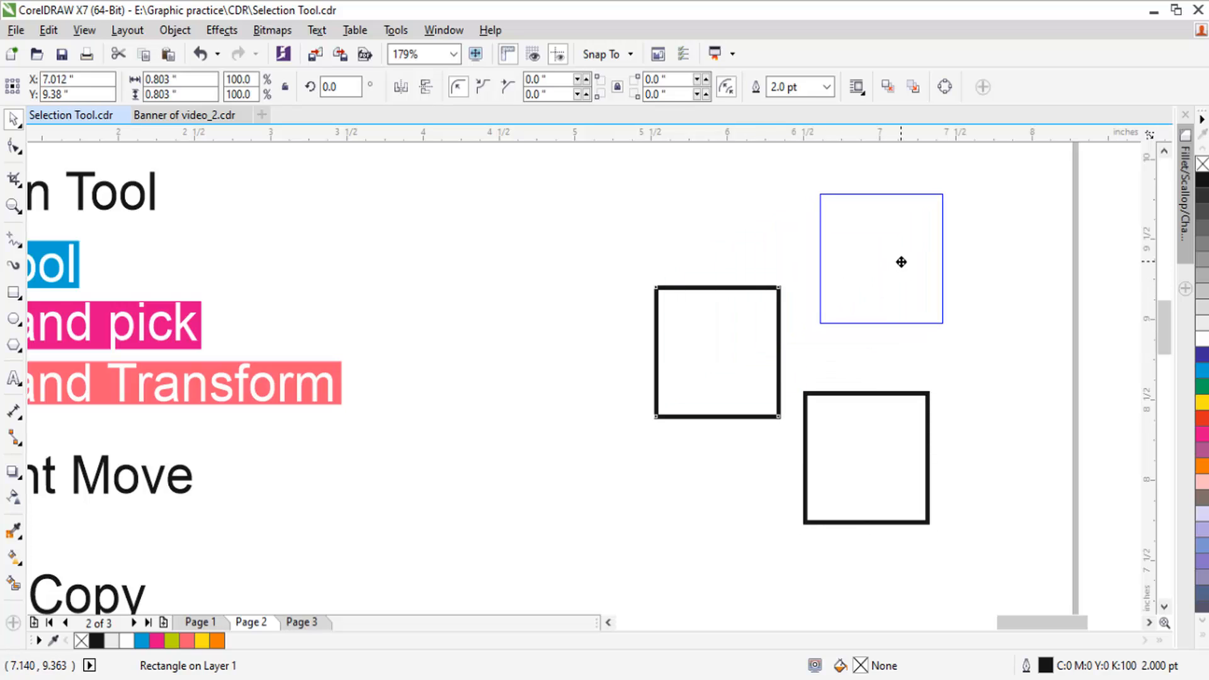
drag(901, 262, 901, 262)
click(958, 389)
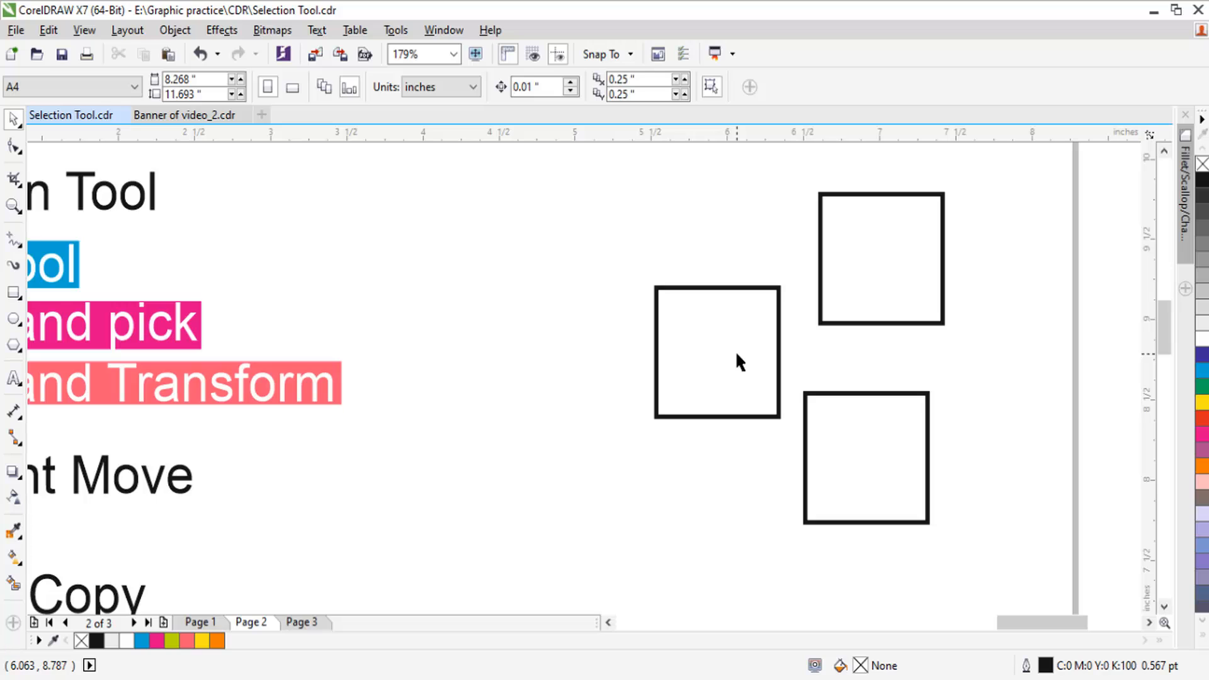
- Place a vertically aligned copy straight below the original square, at about Y 7.72 in
drag(741, 362, 737, 529)
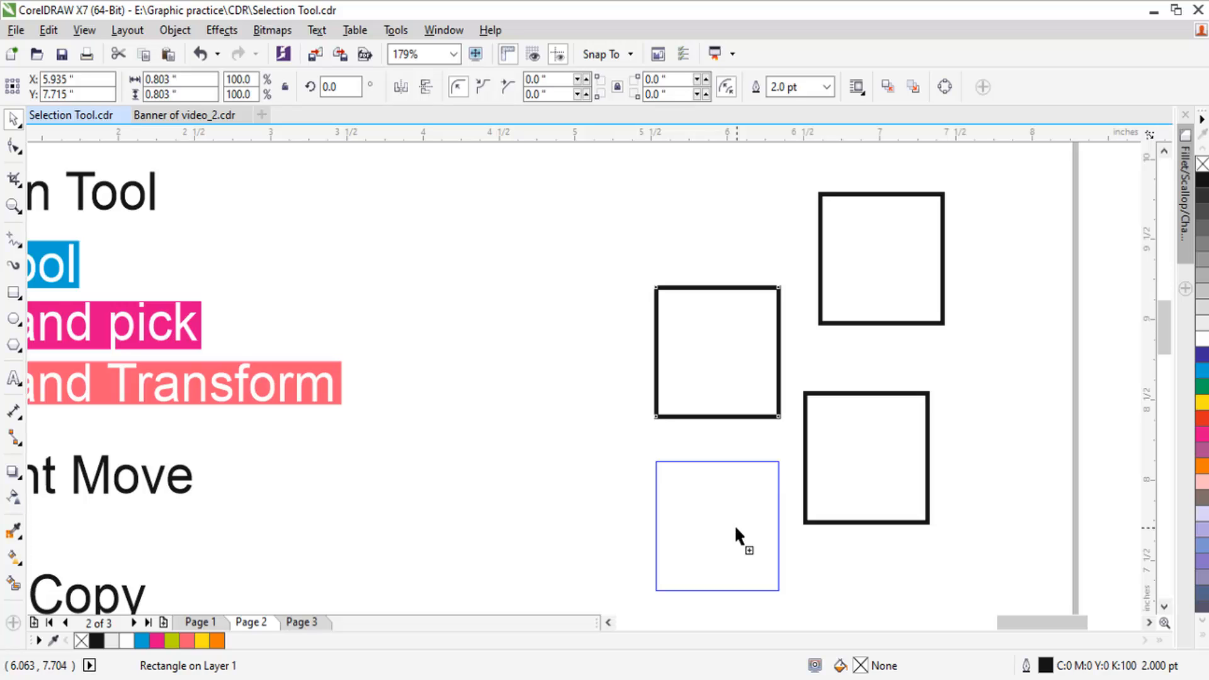
drag(737, 528, 736, 528)
click(830, 567)
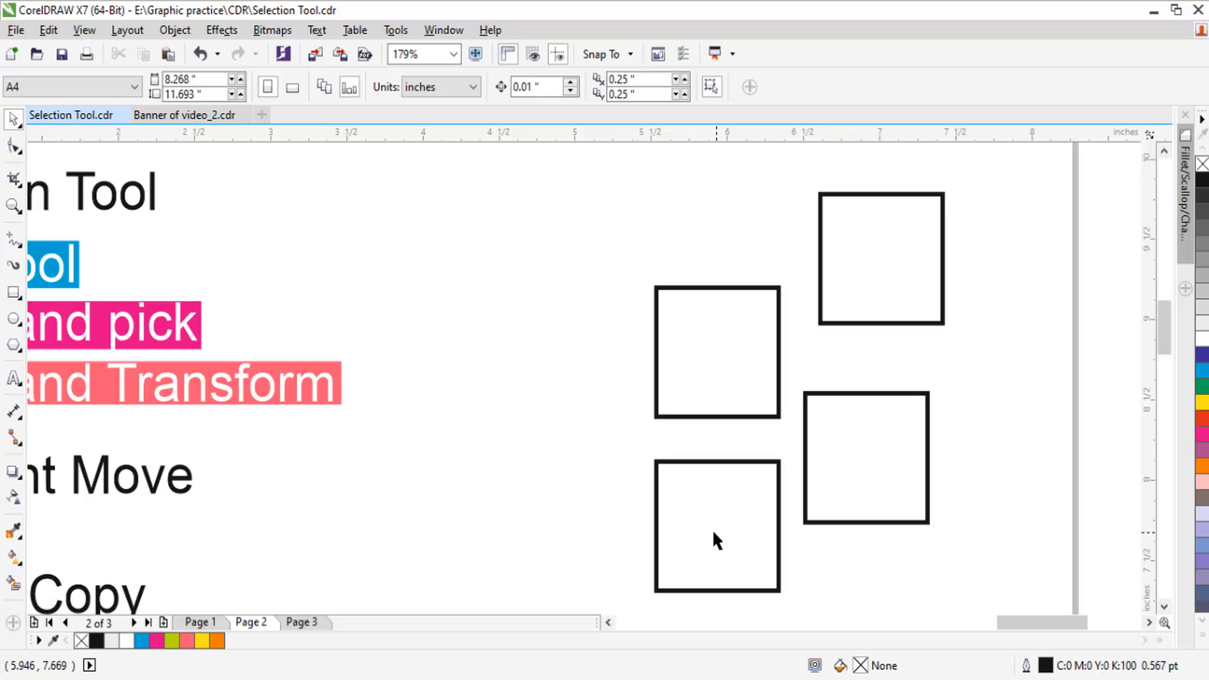
- Delete the three copied squares, keeping only the original one
scroll(704, 527, down, 3)
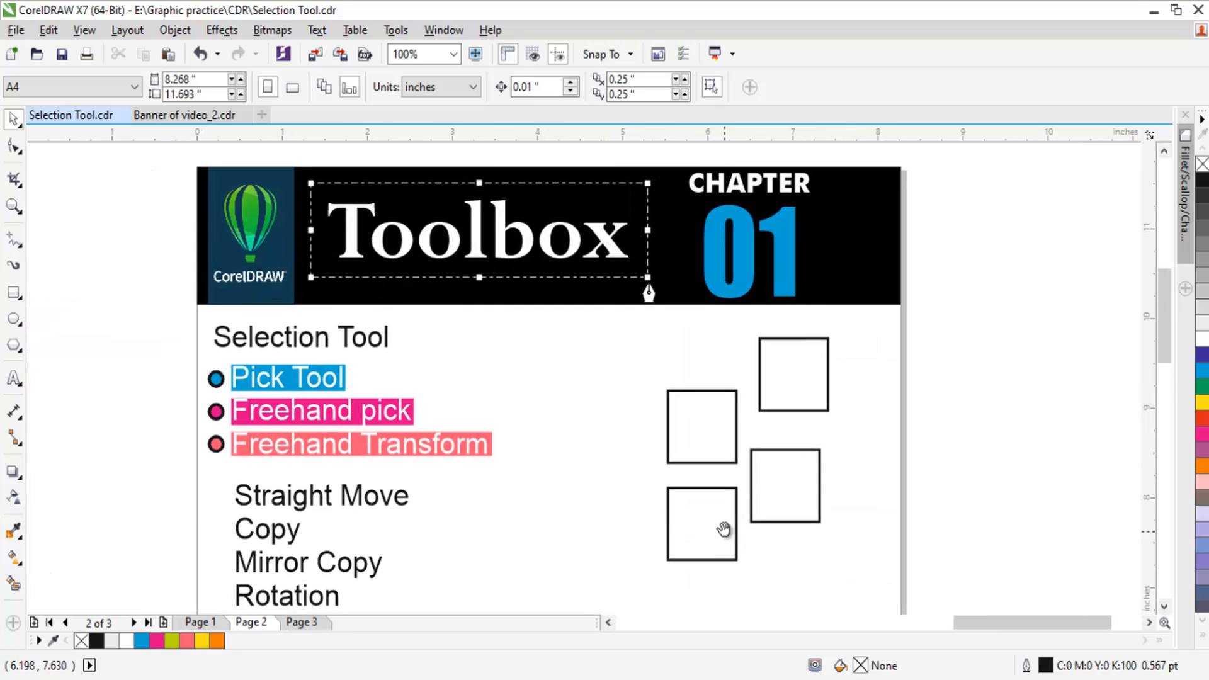
drag(723, 529, 692, 539)
click(690, 538)
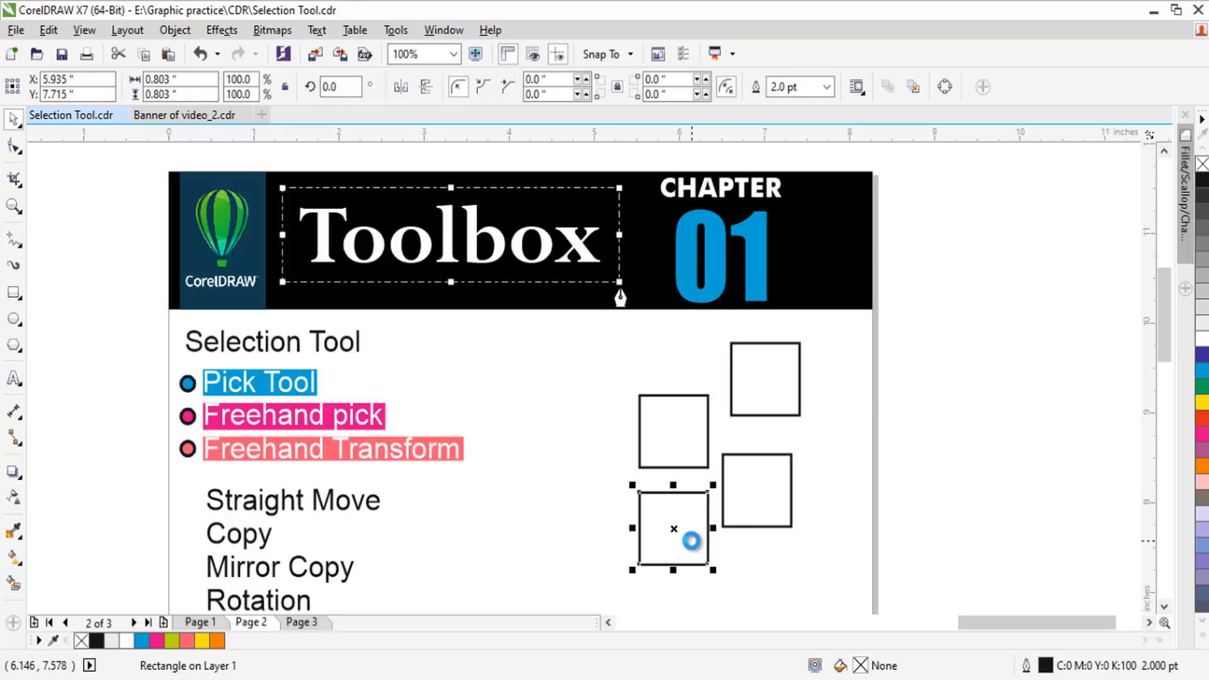
key(Delete)
click(736, 517)
key(Delete)
click(764, 414)
key(Delete)
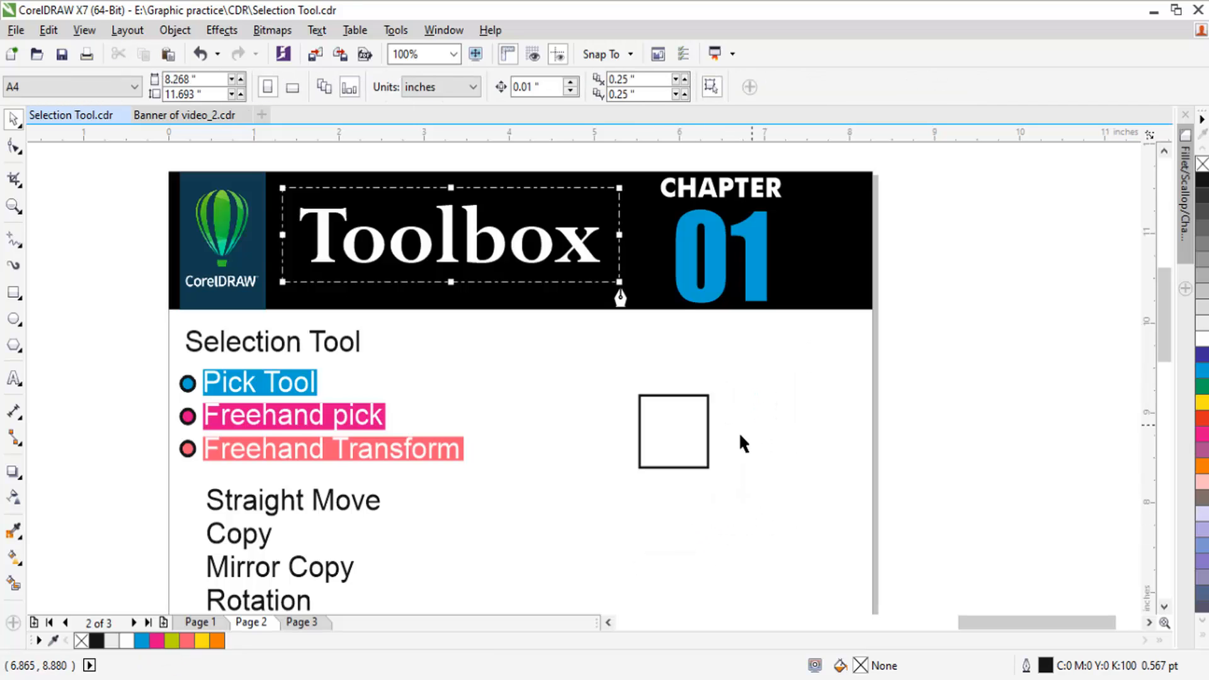
- Create a horizontally mirrored copy of the square at 100% scale, adjoining its right edge
scroll(667, 422, up, 1)
click(667, 421)
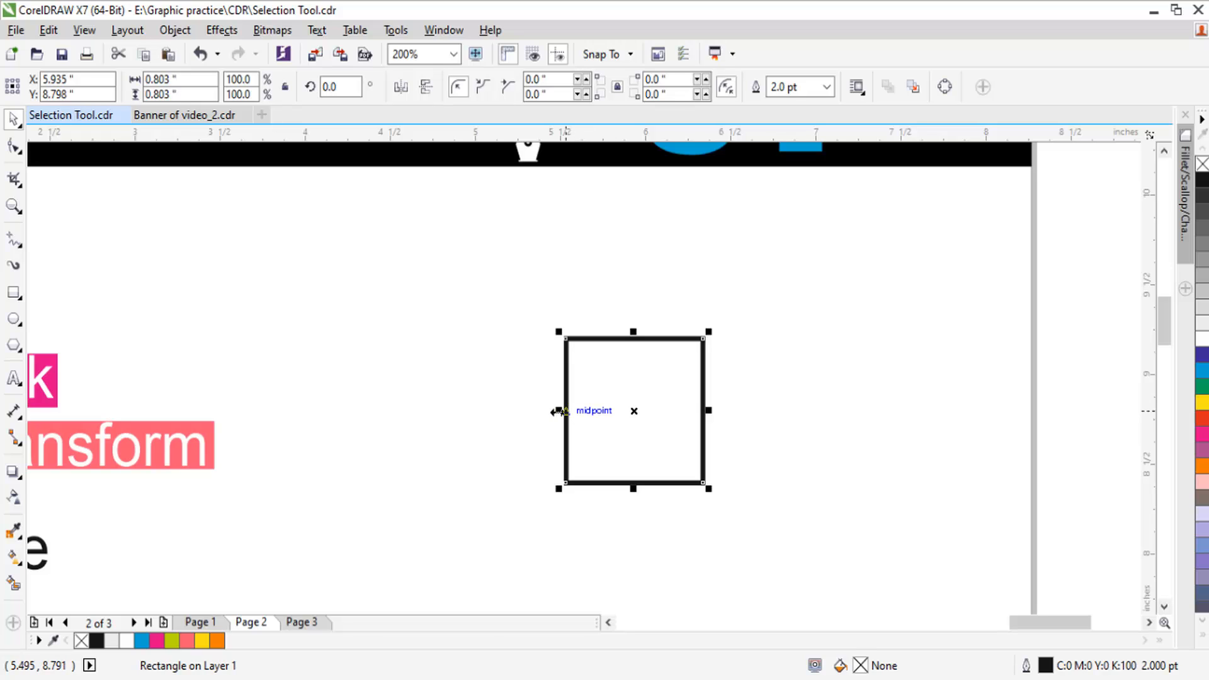
drag(557, 411, 716, 437)
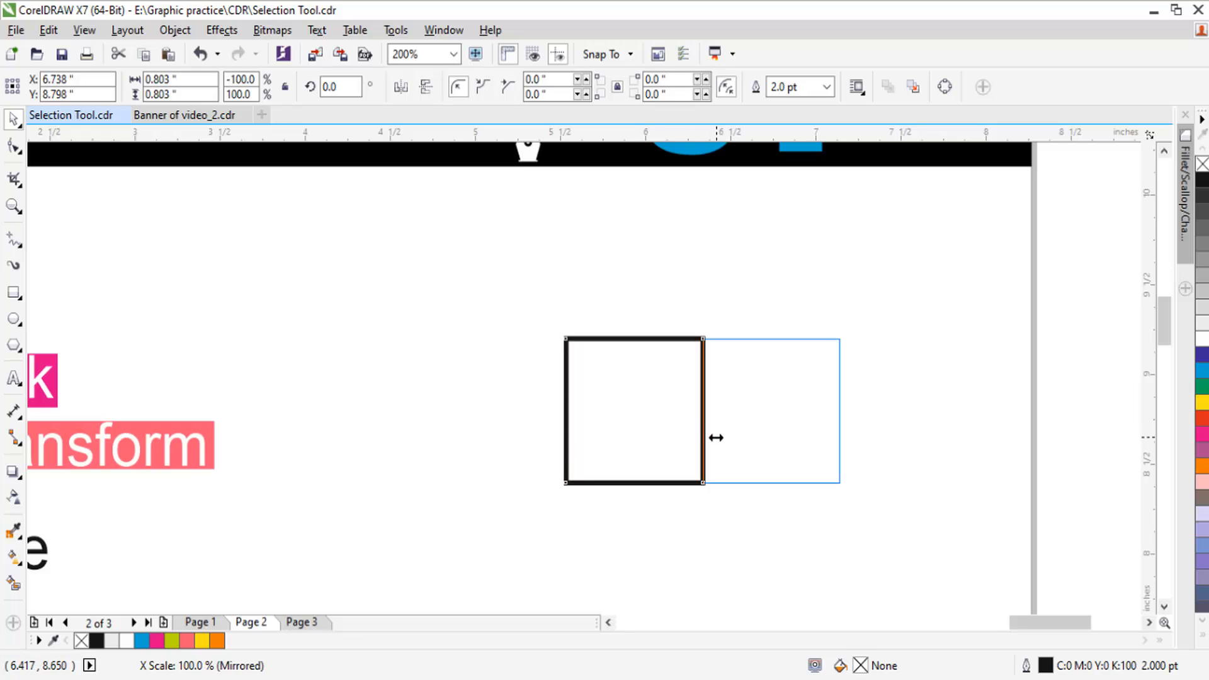
drag(716, 437, 716, 435)
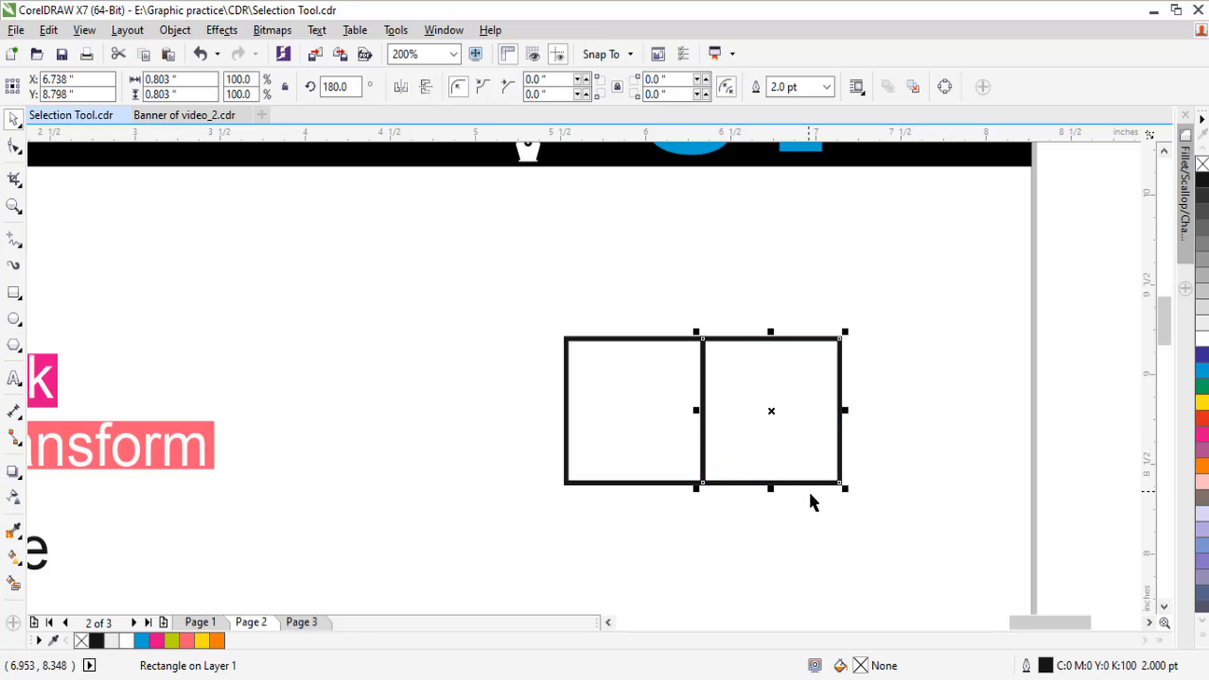
click(891, 500)
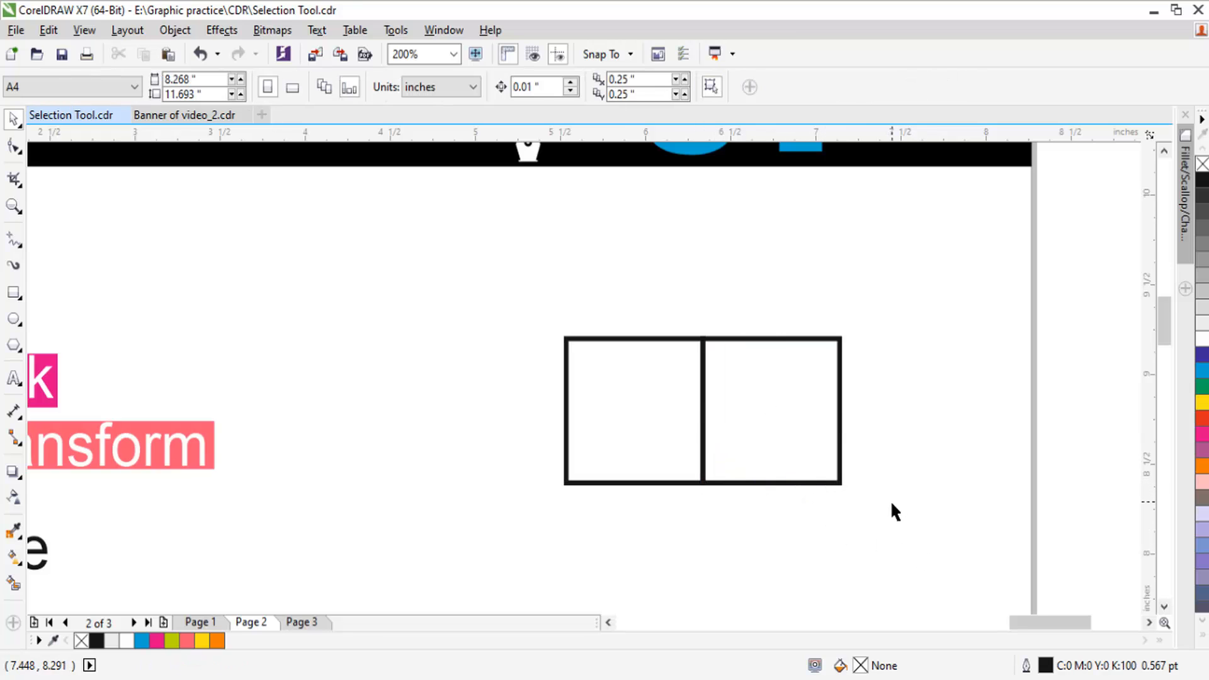
- Select both squares and create a vertically mirrored copy of the pair directly below, forming a two-by-two grid
drag(907, 514, 540, 313)
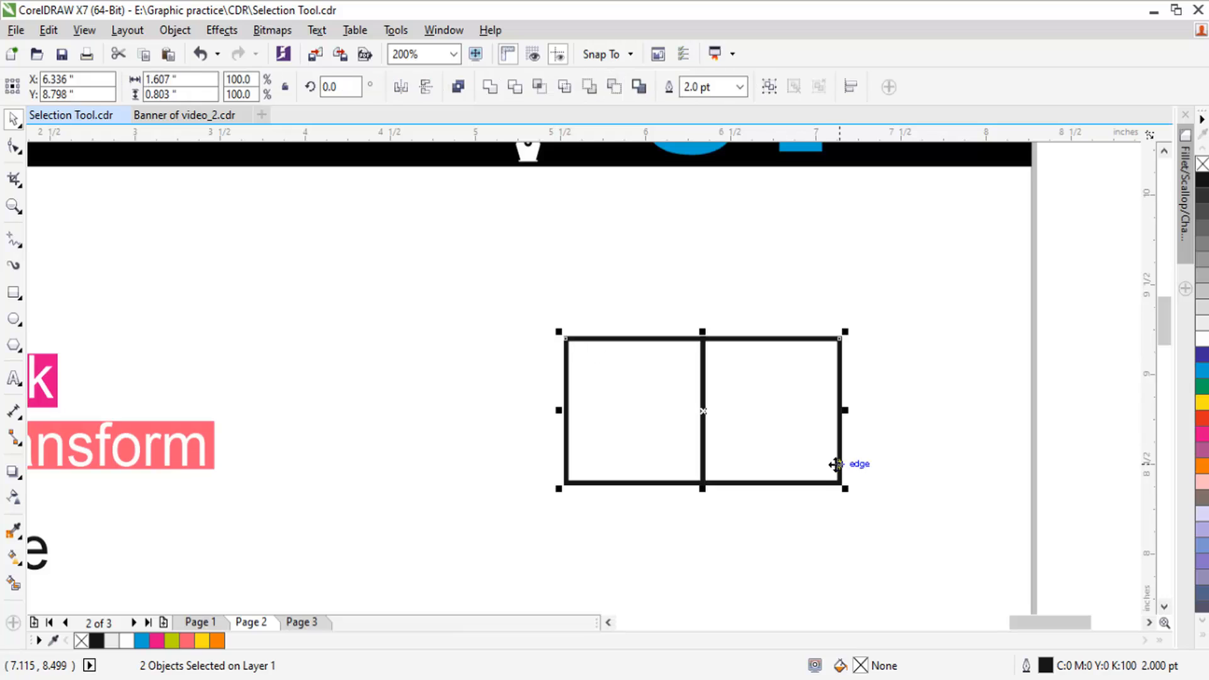
scroll(832, 460, down, 1)
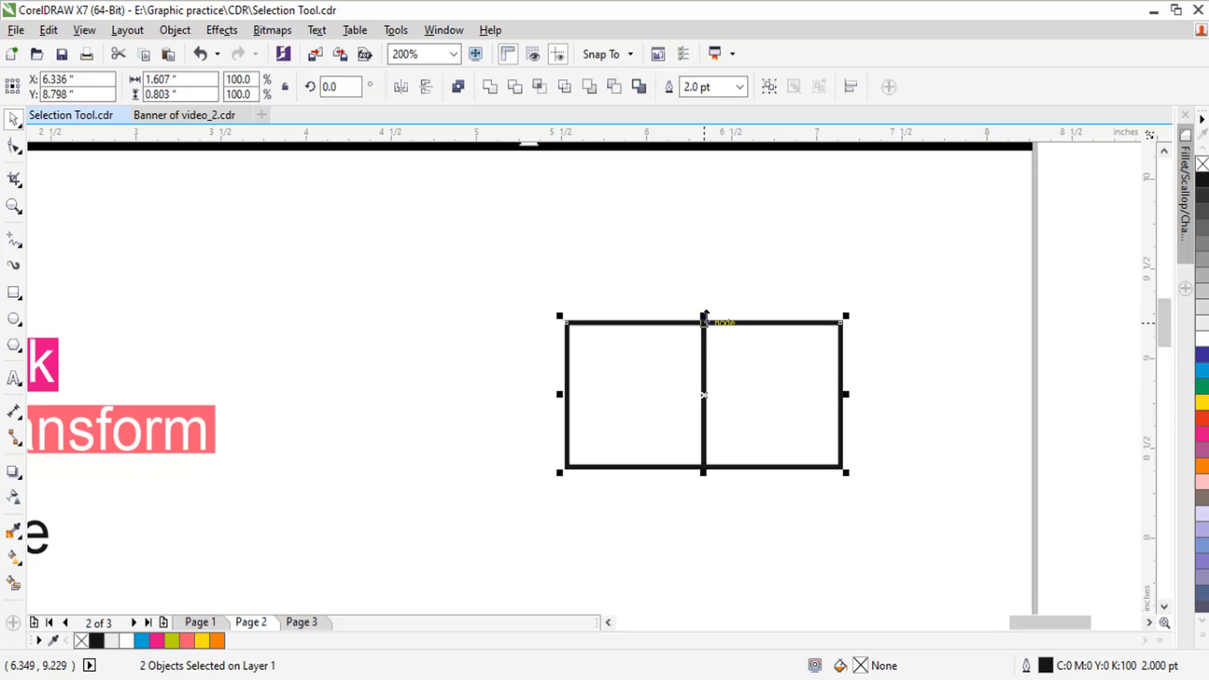
drag(705, 313, 719, 507)
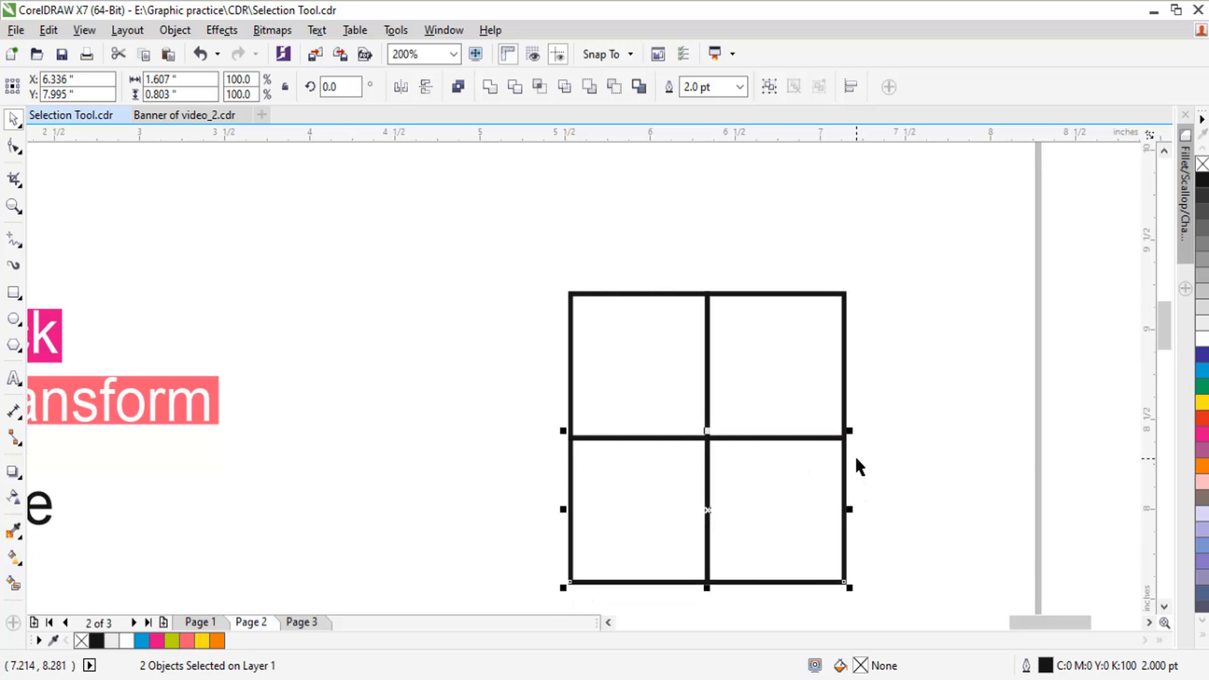
click(964, 453)
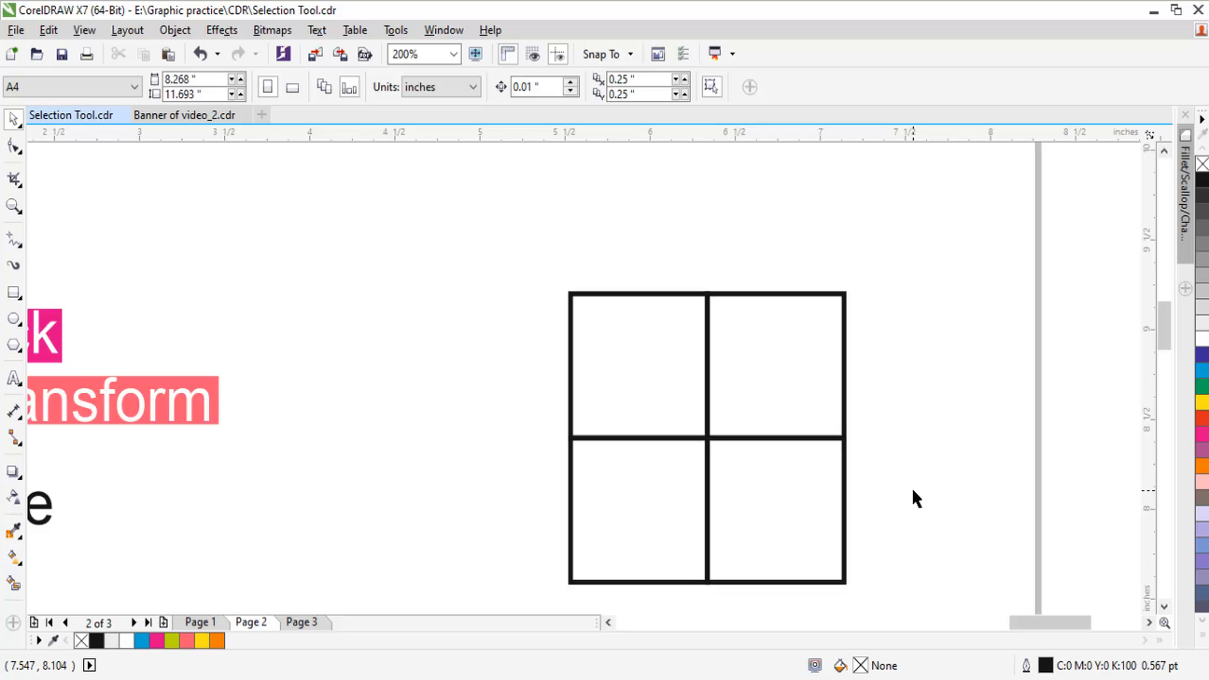
- Delete the three mirrored squares, keeping only the original upper-left one
scroll(917, 498, down, 1)
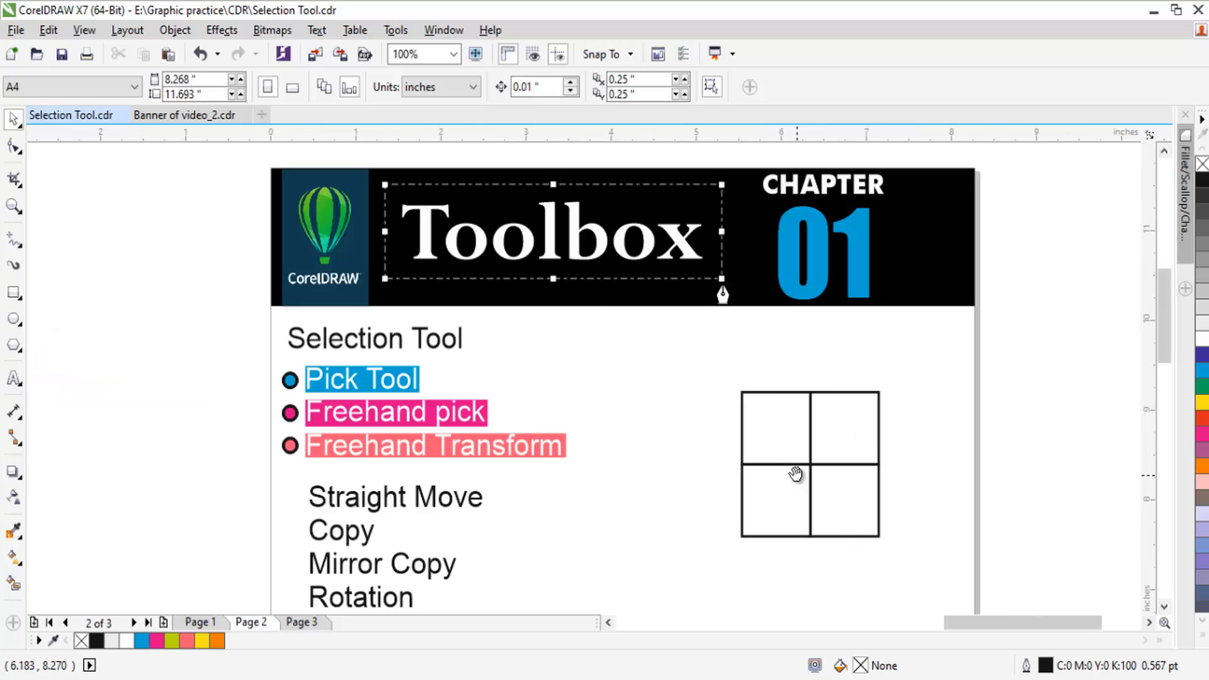
click(818, 463)
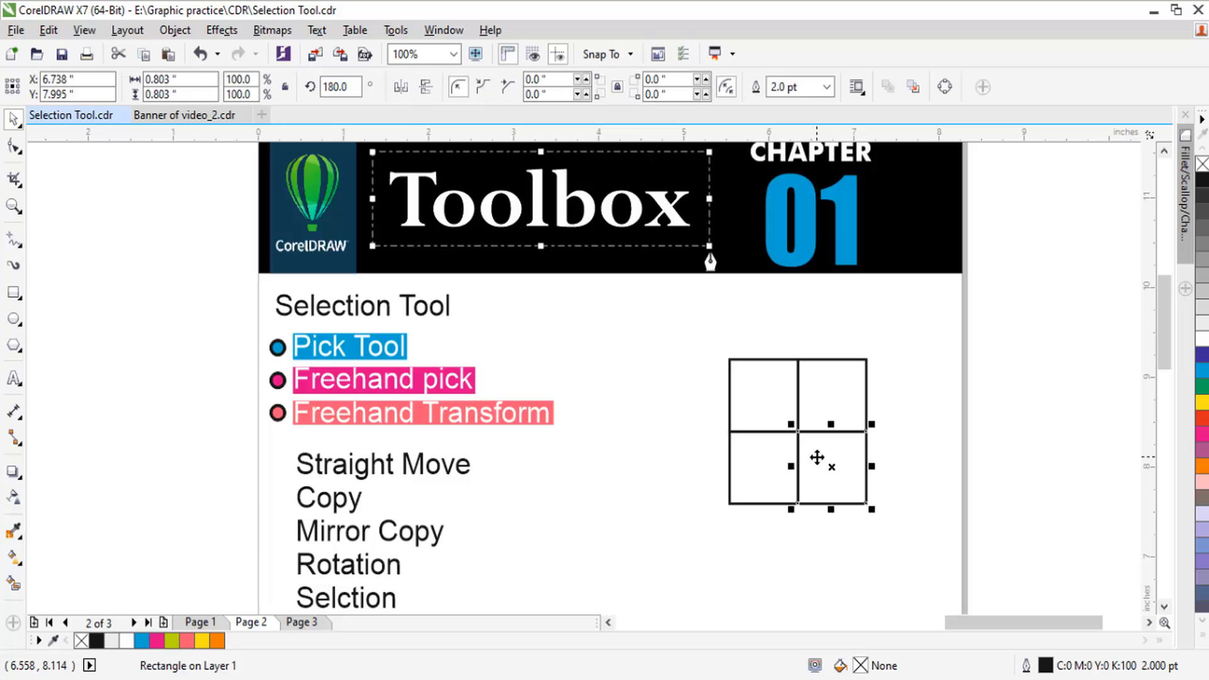
key(Delete)
click(821, 421)
key(Delete)
click(777, 459)
key(Delete)
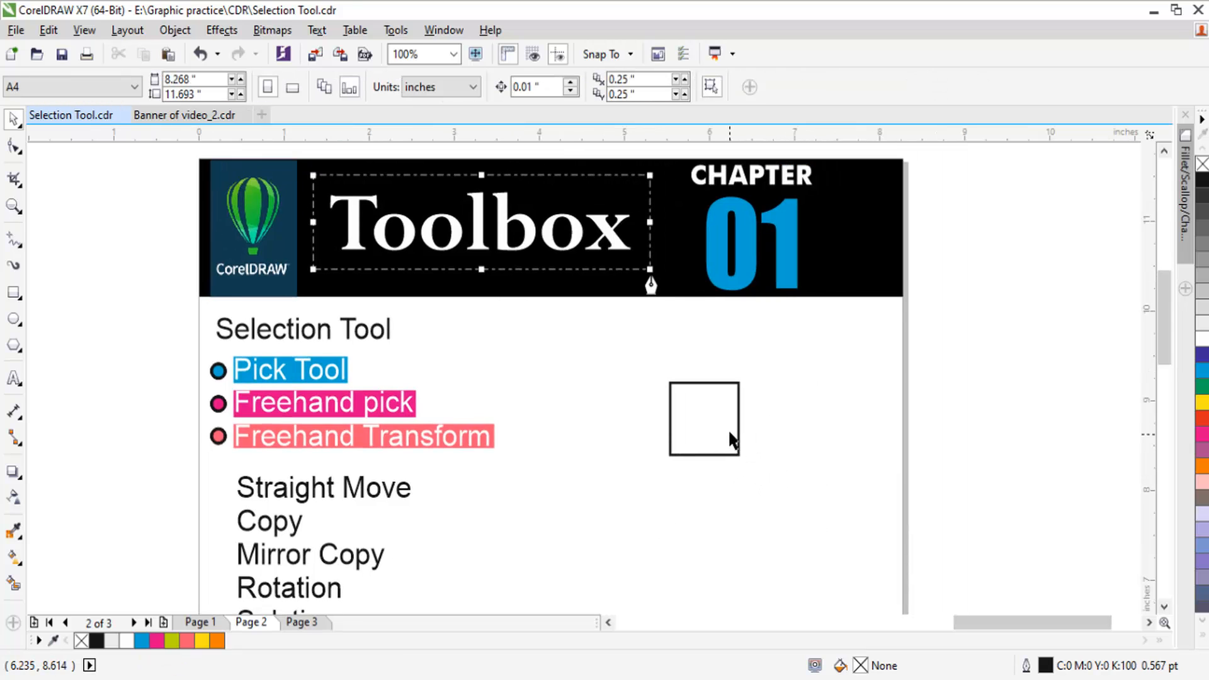
- Rotate the square freehand about its center in four successive counterclockwise turns, ending at about 179 degrees
scroll(729, 428, up, 1)
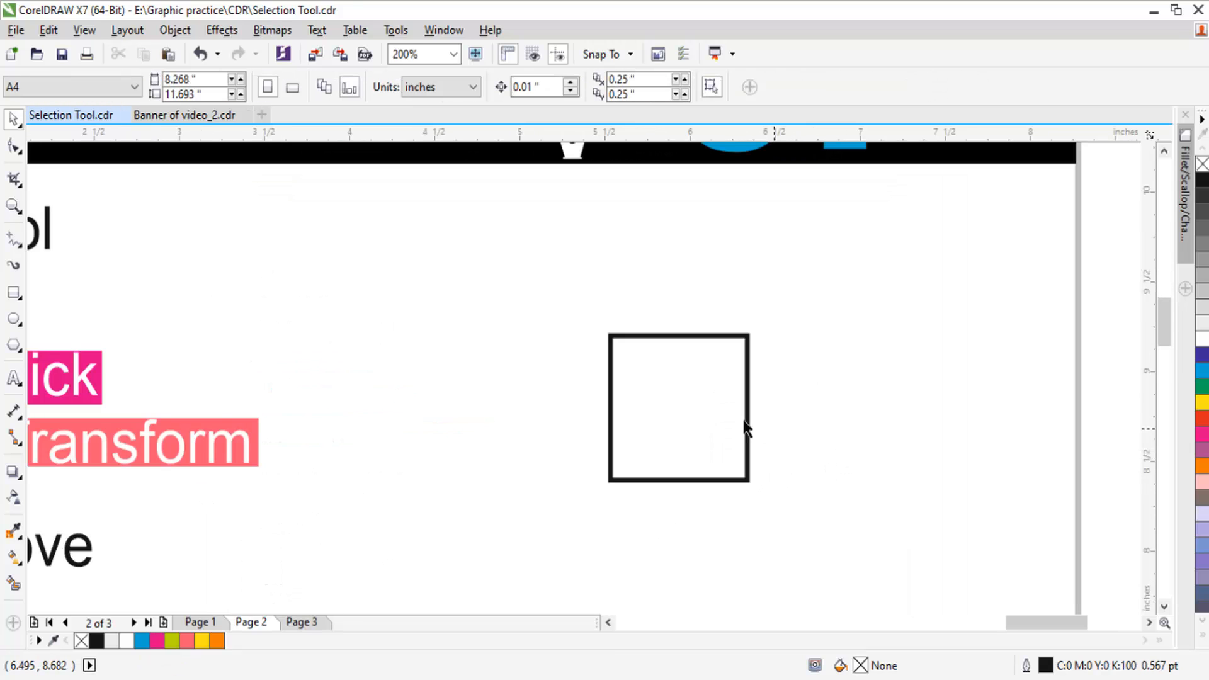
click(725, 416)
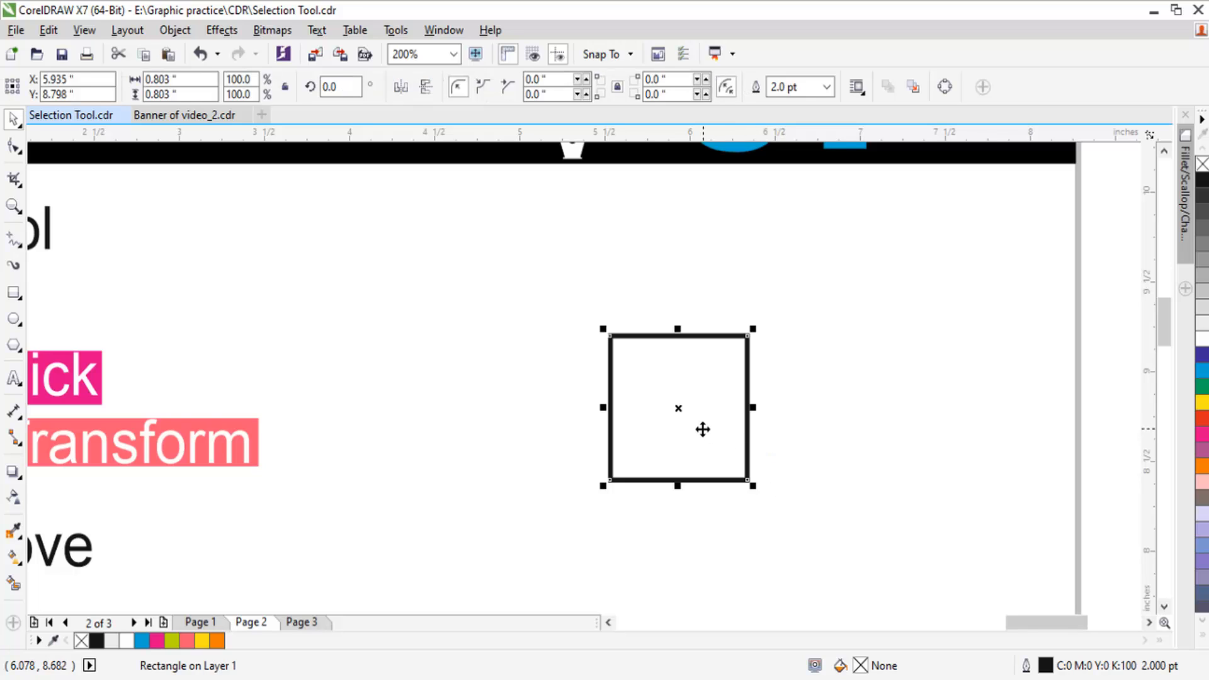
click(681, 411)
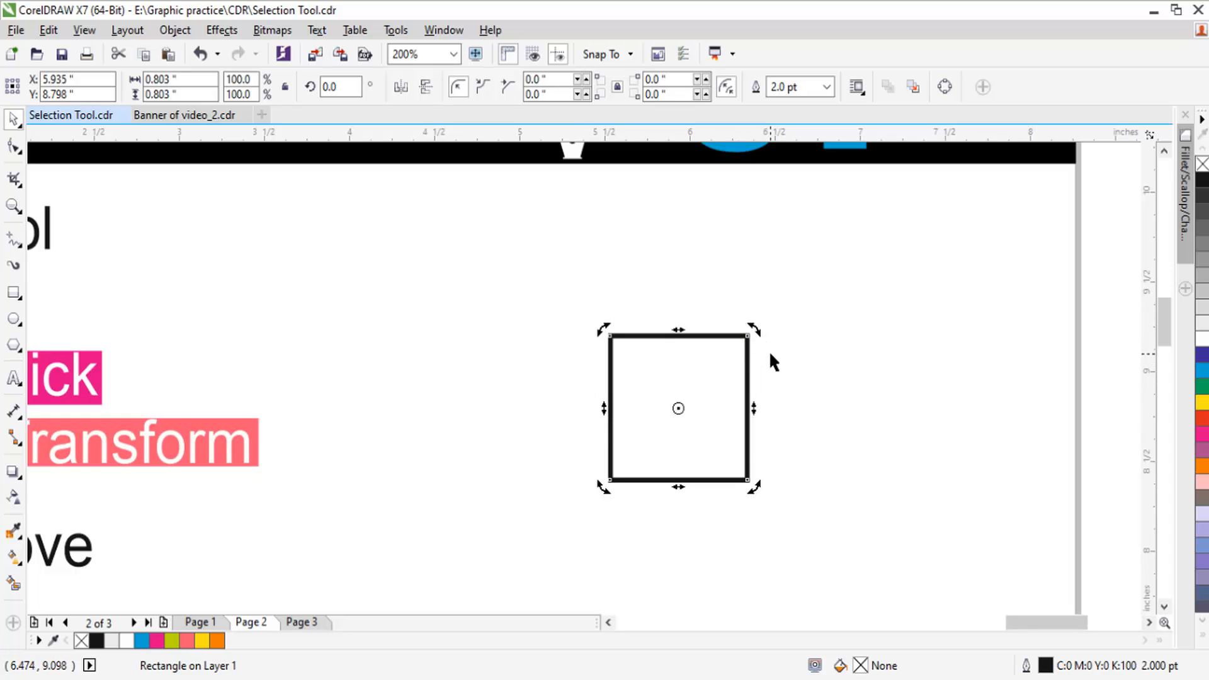
drag(756, 330, 691, 306)
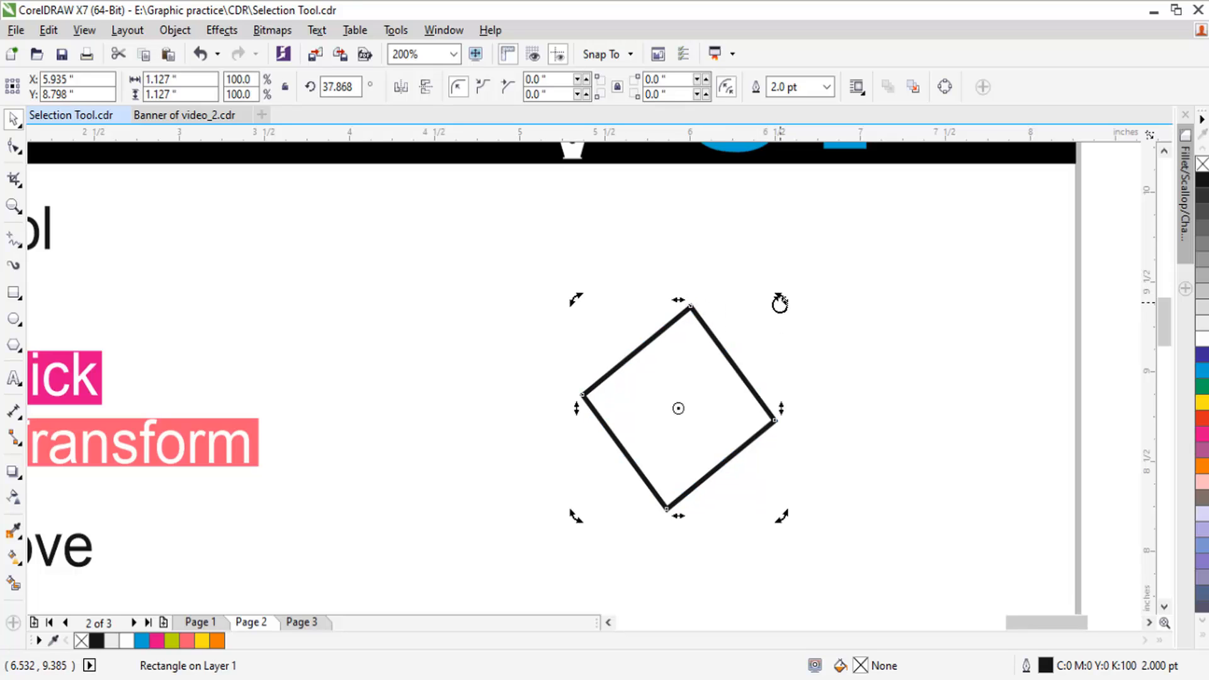
drag(780, 303, 673, 281)
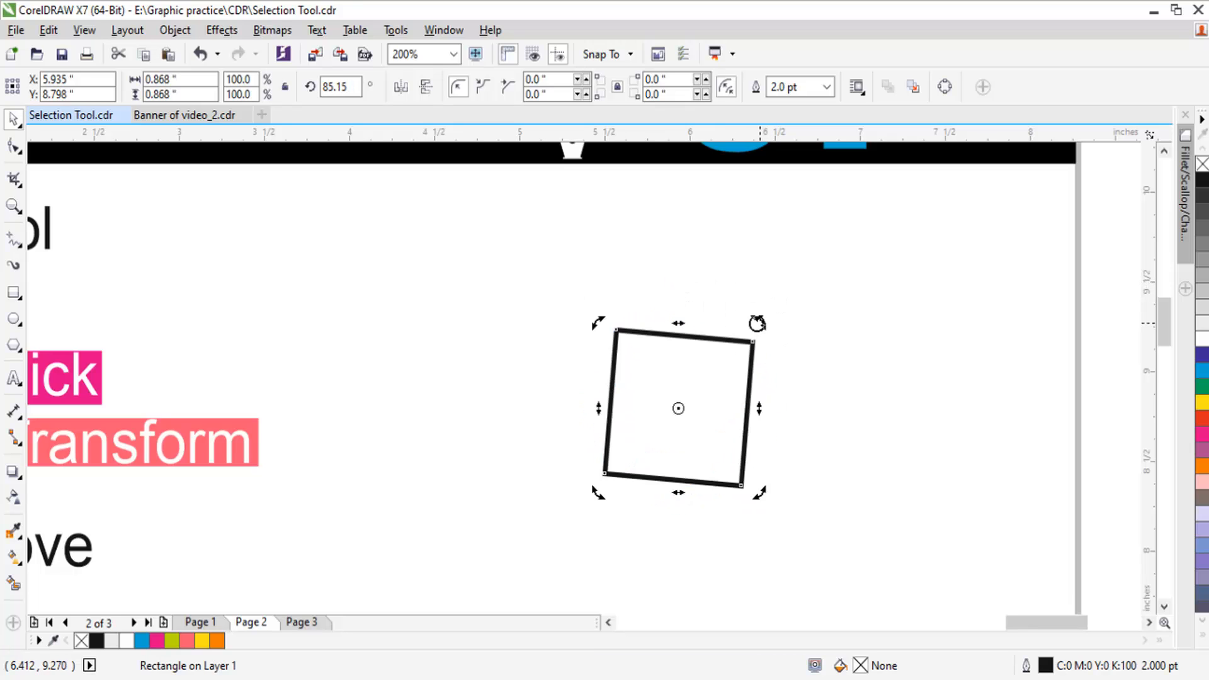
drag(757, 323, 682, 294)
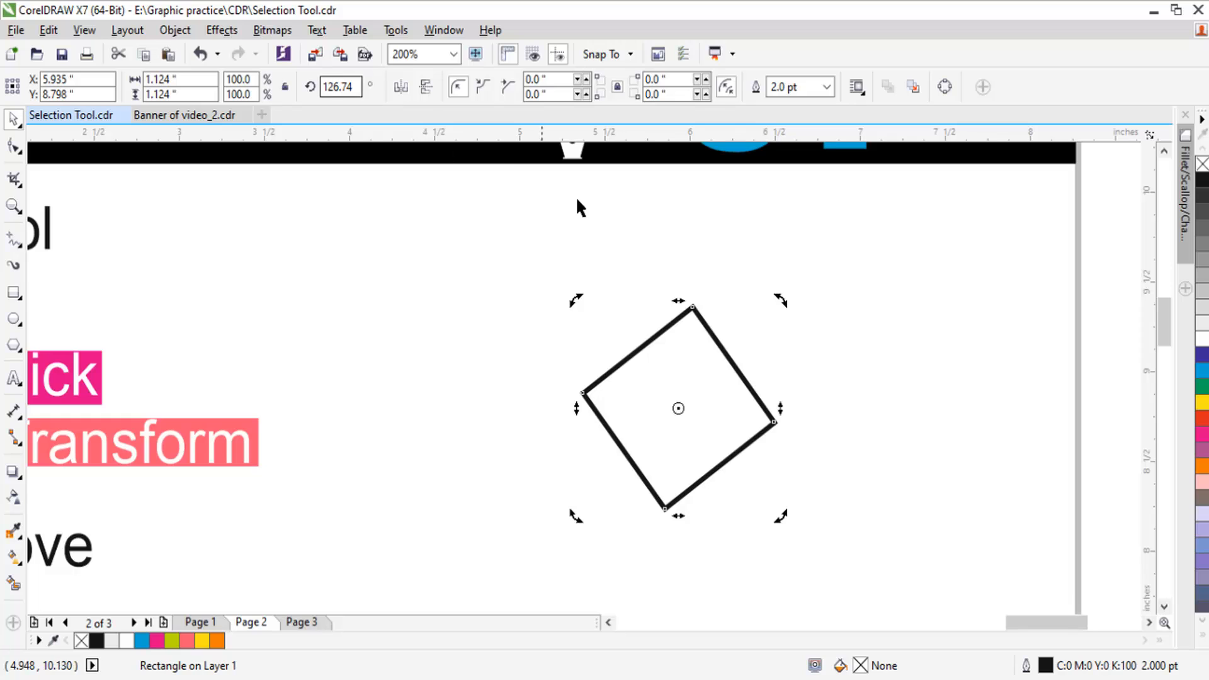
drag(779, 302, 717, 284)
- Set the square's rotation angle to 360 degrees
click(359, 87)
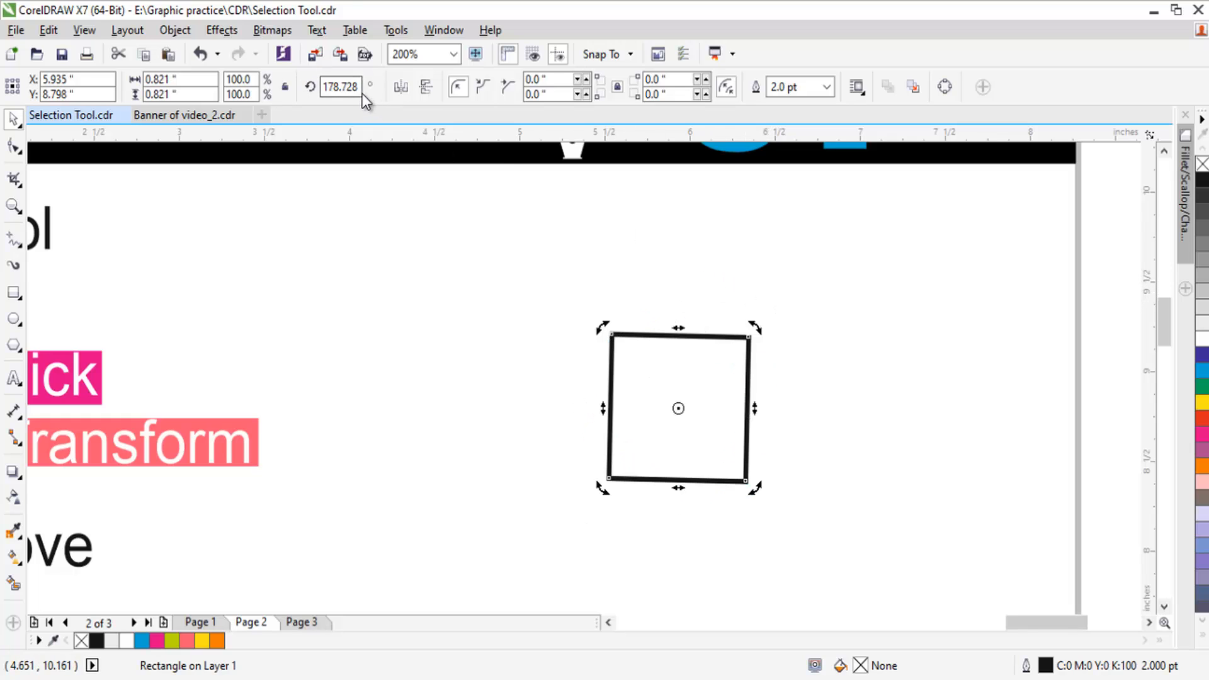
drag(360, 87, 291, 87)
text(360)
key(Return)
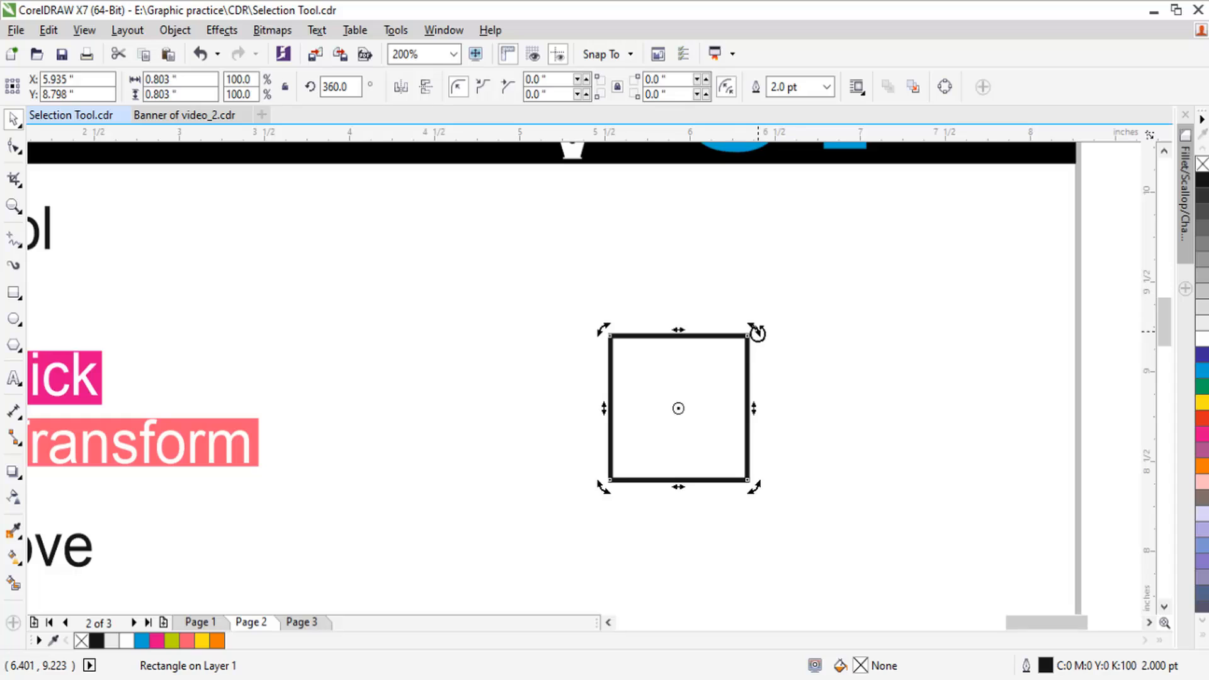
- Rotate the square about its center in constrained 15-degree increments, ending at 90 degrees
drag(758, 333, 733, 318)
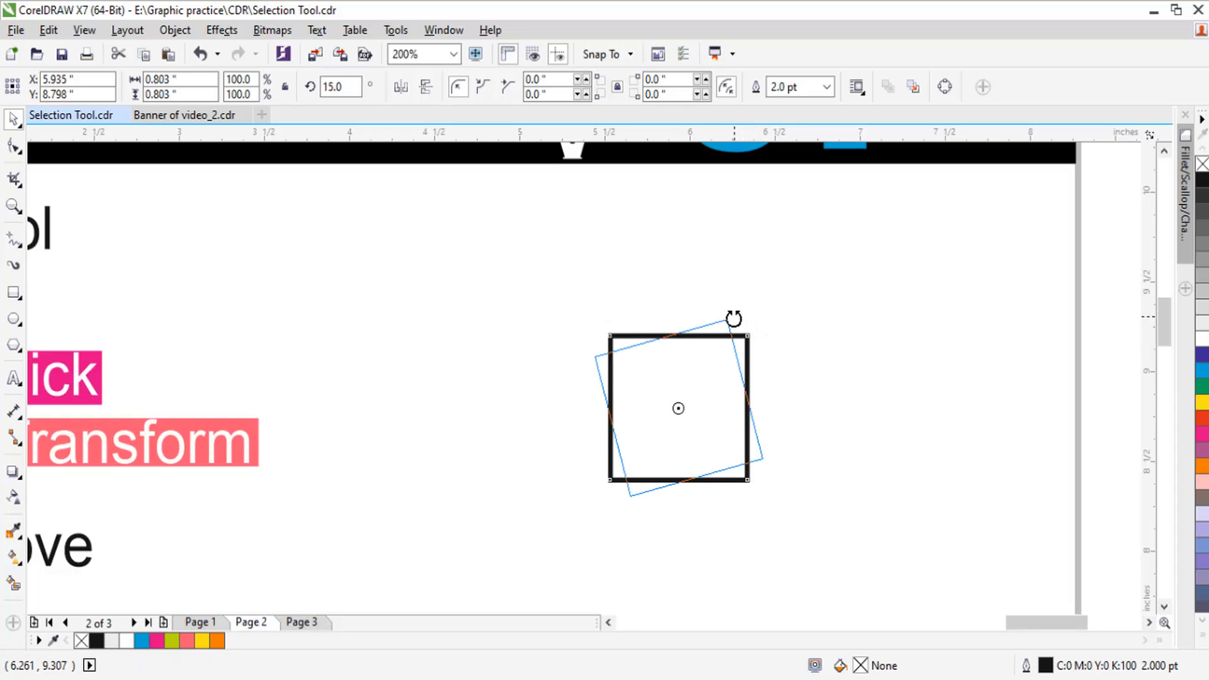
drag(734, 318, 734, 318)
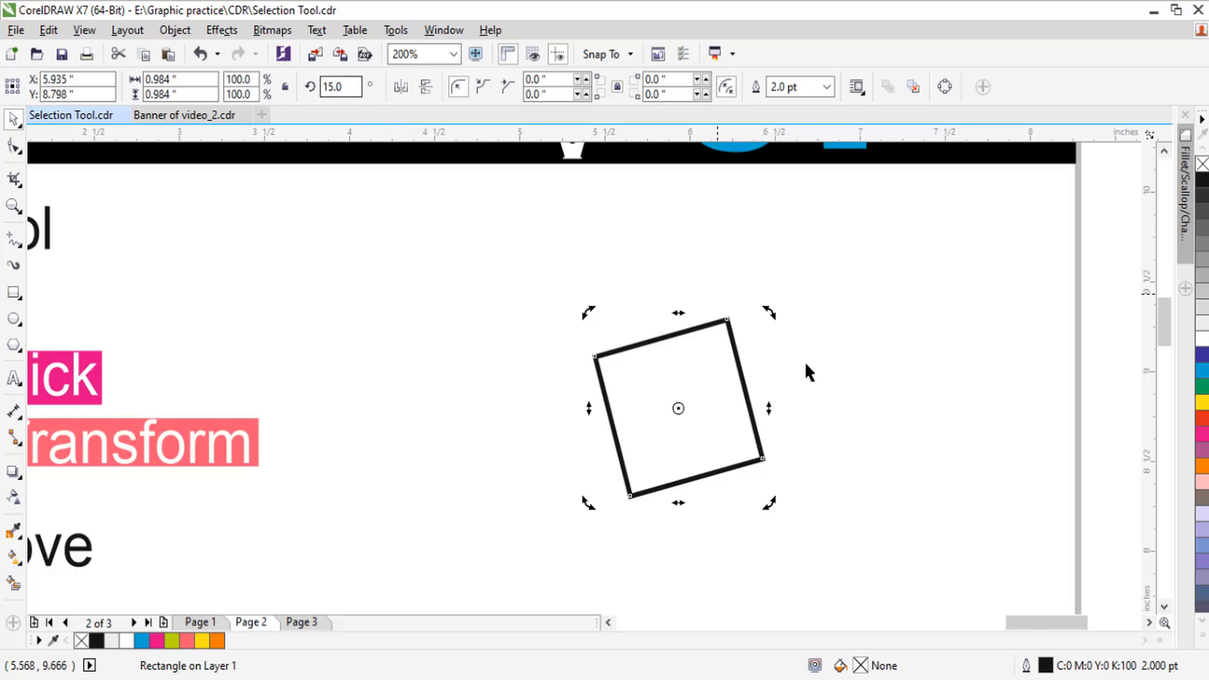
drag(771, 318, 747, 308)
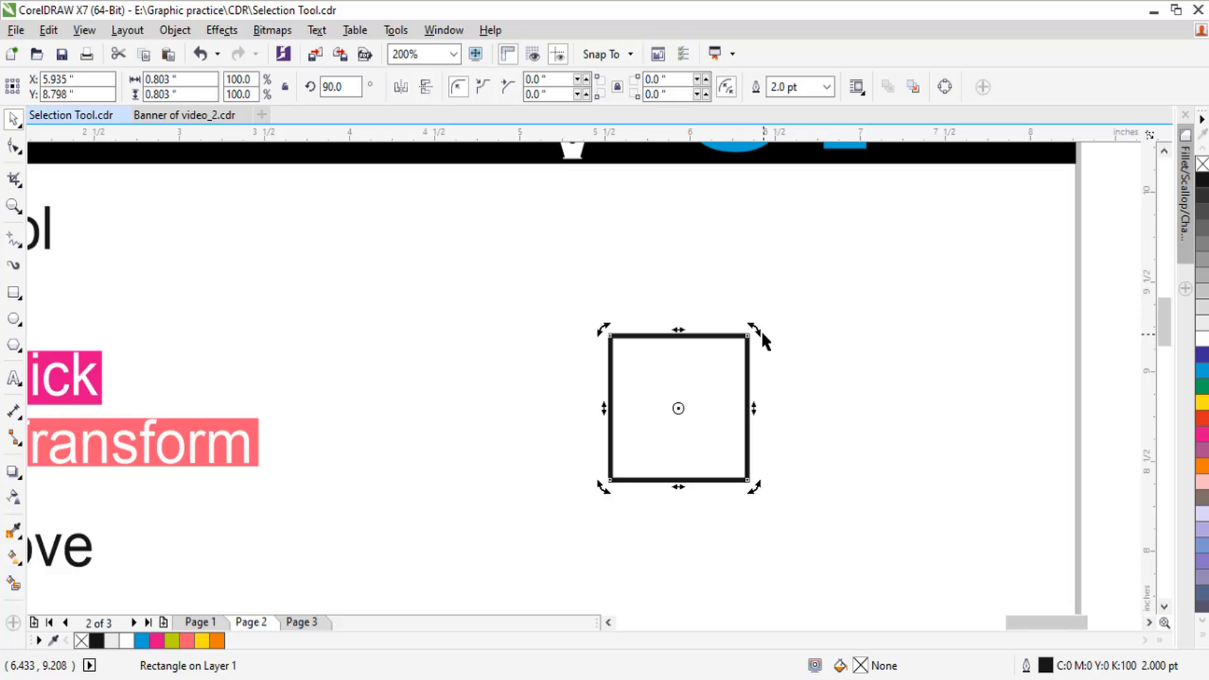
- Rotate and scale the square together about its center, first to about 68% and finally to about 126% at about 44 degrees
drag(759, 330, 751, 476)
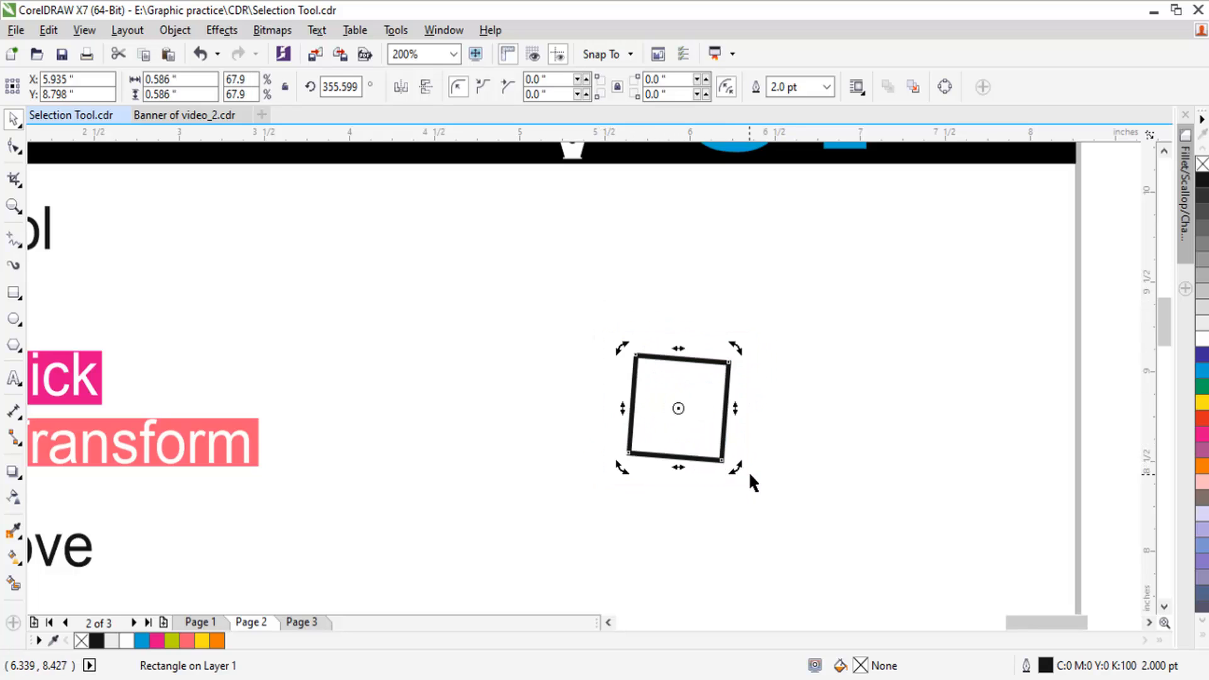
drag(739, 346, 677, 278)
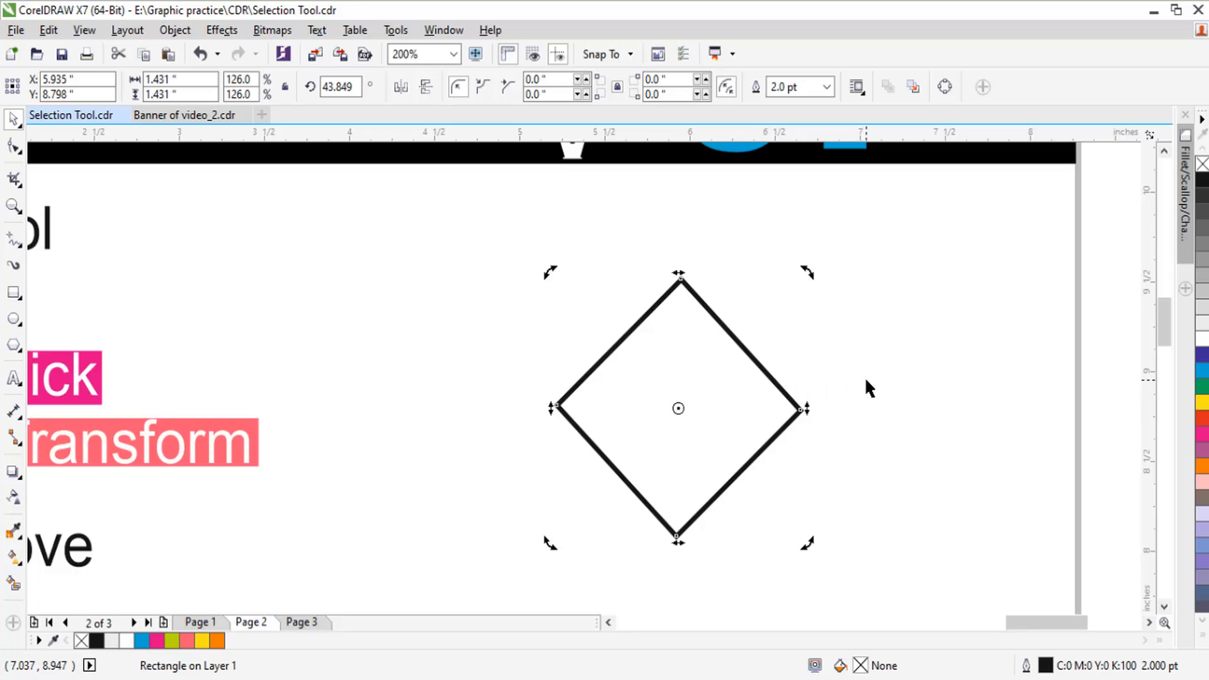
- Reset the enlarged square's rotation angle to 0 degrees and deselect it
drag(787, 414, 918, 304)
drag(710, 414, 903, 247)
drag(784, 342, 706, 446)
drag(827, 365, 711, 433)
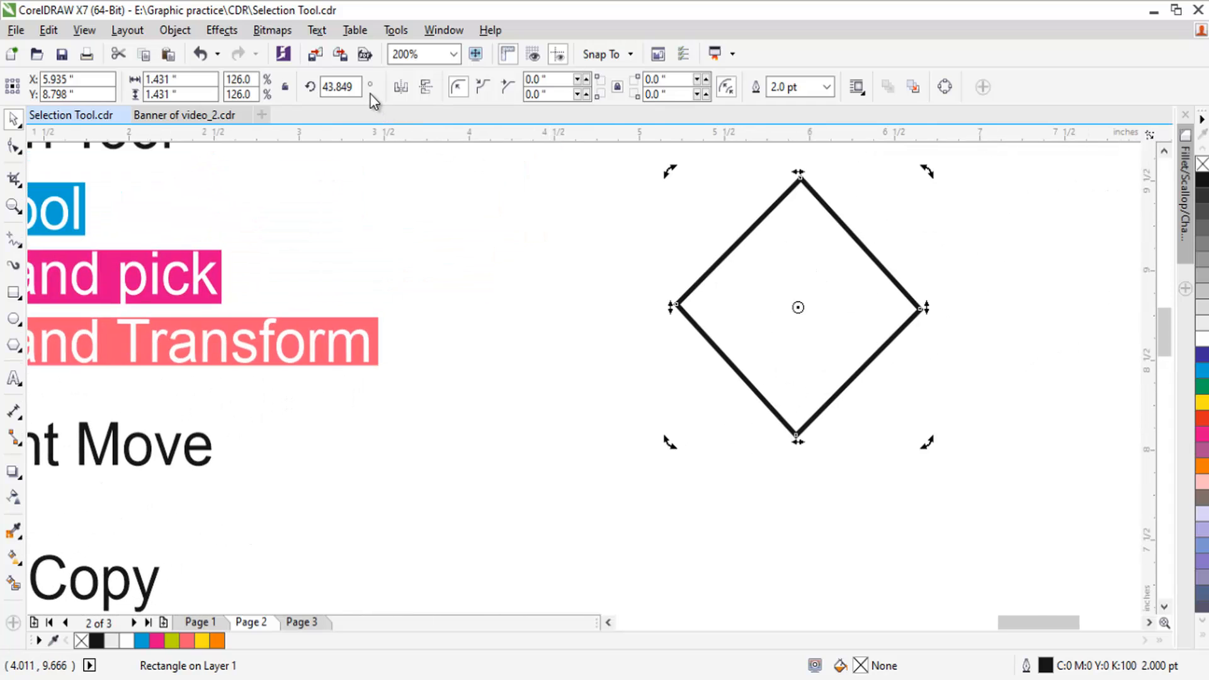
click(340, 86)
text(0)
key(Return)
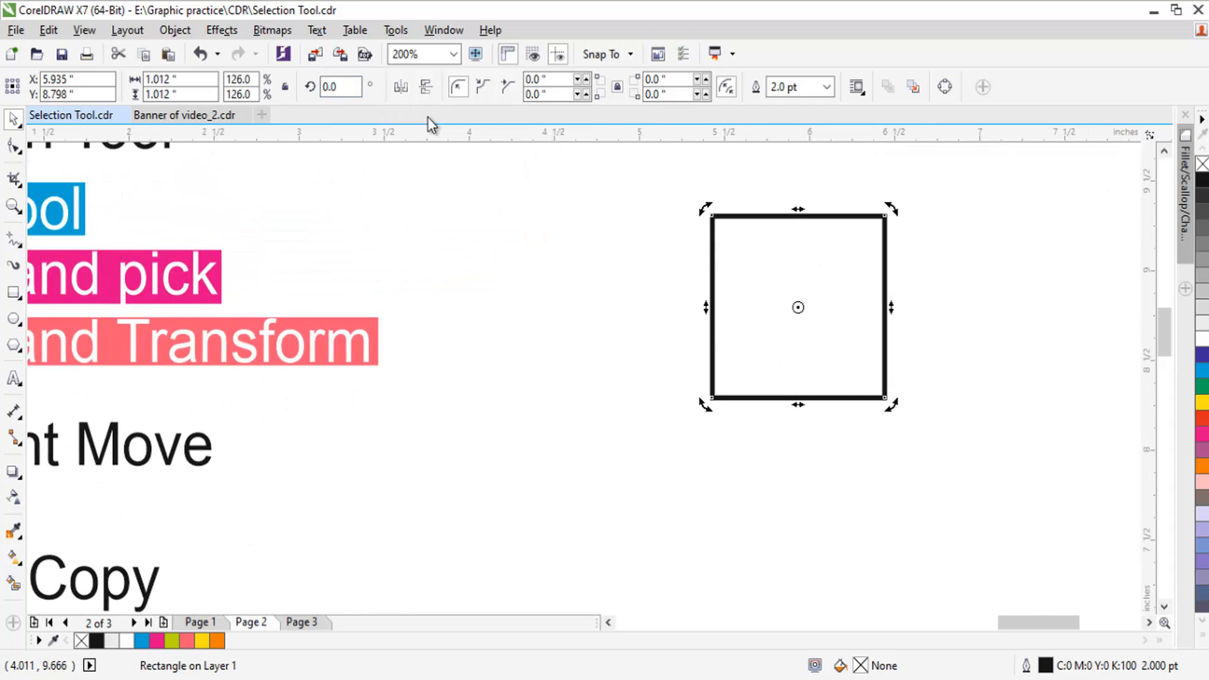
drag(739, 315, 610, 364)
click(828, 311)
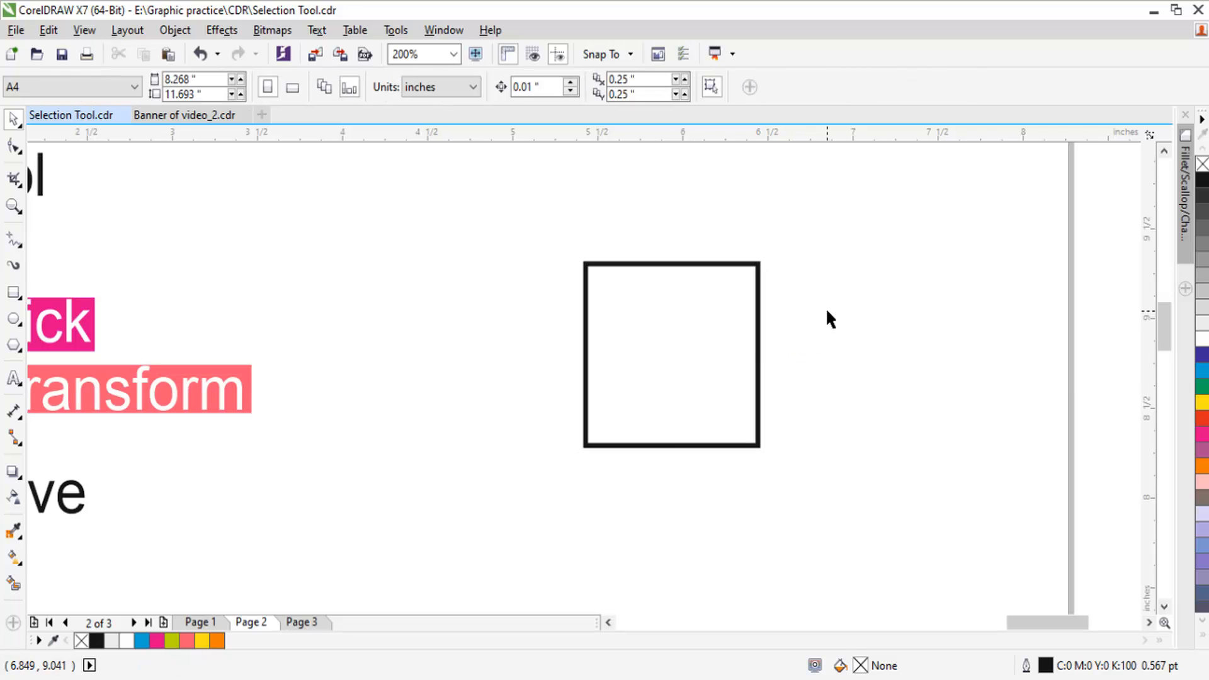
drag(825, 306, 813, 323)
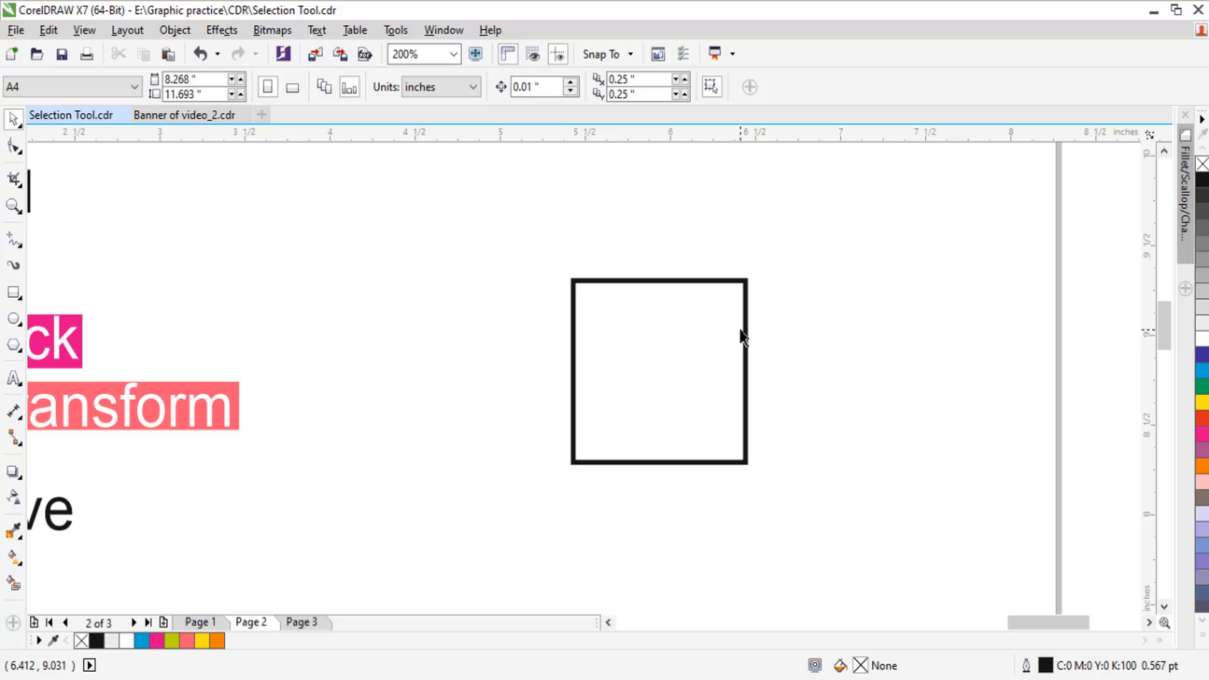
click(671, 335)
click(759, 397)
click(748, 407)
click(787, 402)
drag(792, 361, 776, 409)
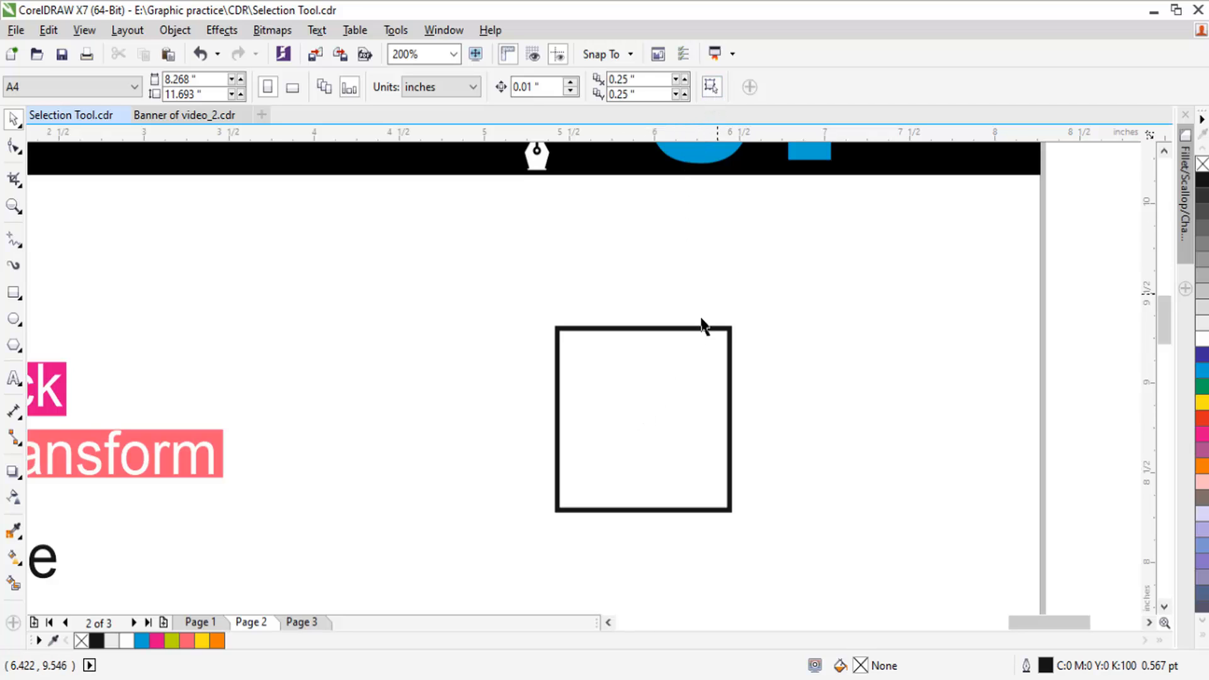
click(657, 368)
click(643, 386)
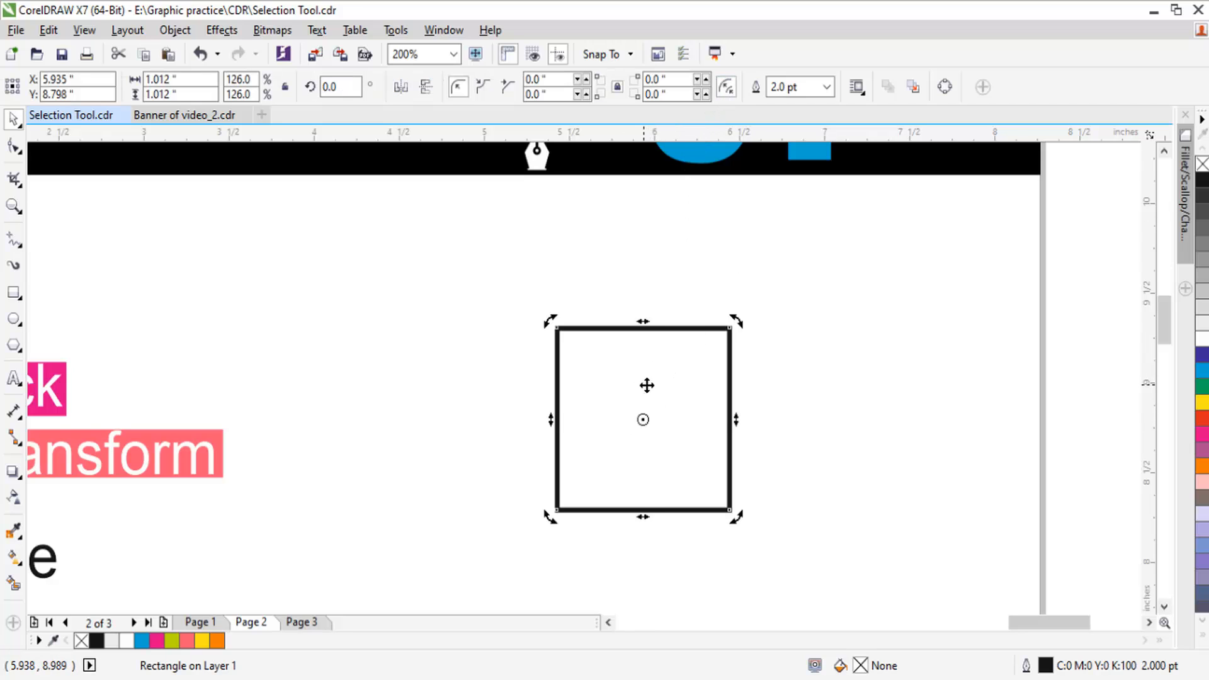
click(658, 388)
click(752, 378)
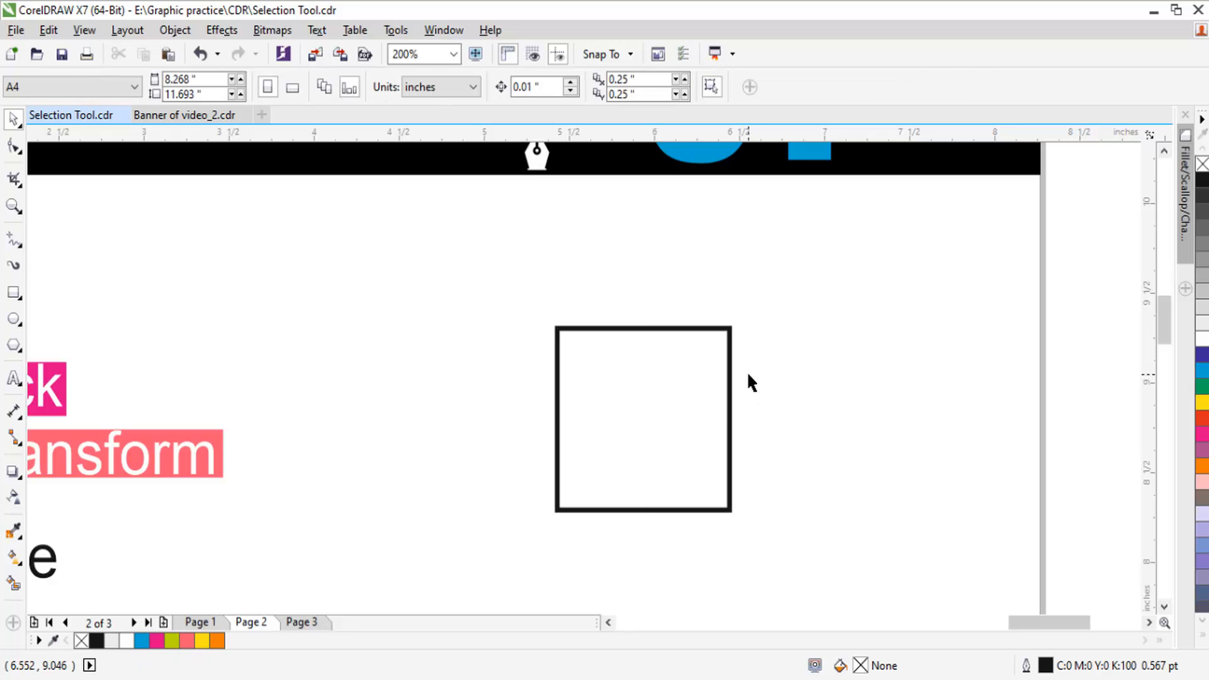
- Create a smaller copy of the square, about 0.77 in wide, scaled concentrically inside the original
click(686, 381)
key(z)
drag(502, 308, 753, 548)
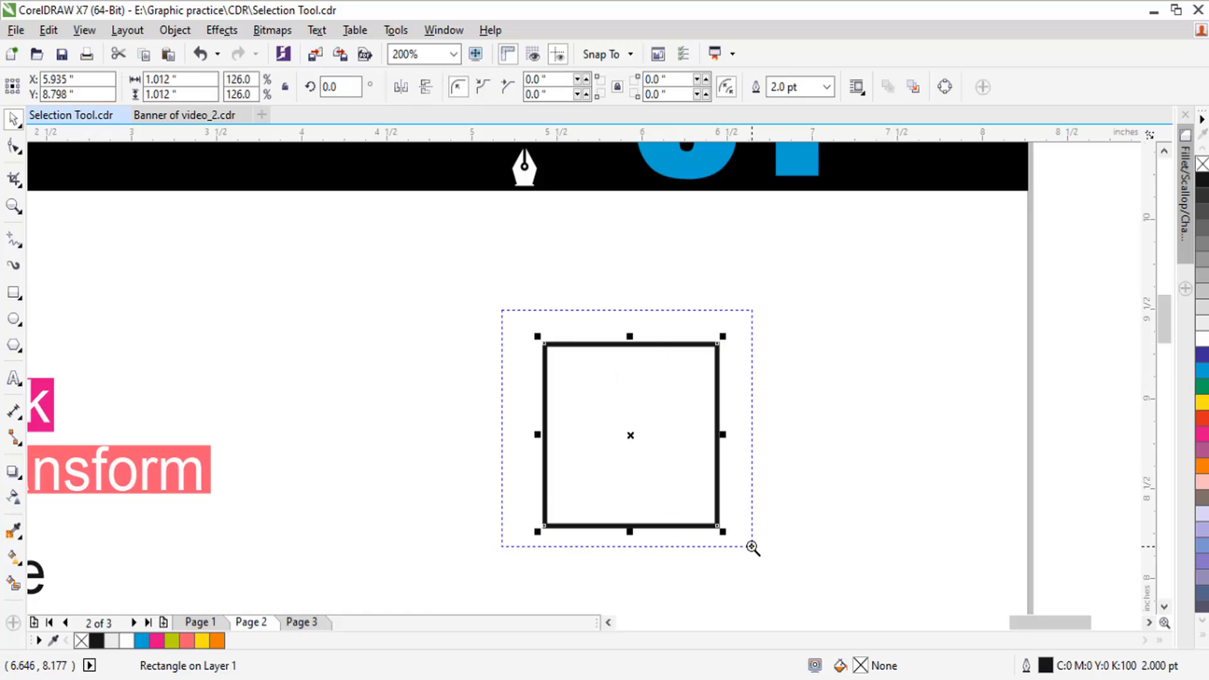
drag(781, 207, 759, 250)
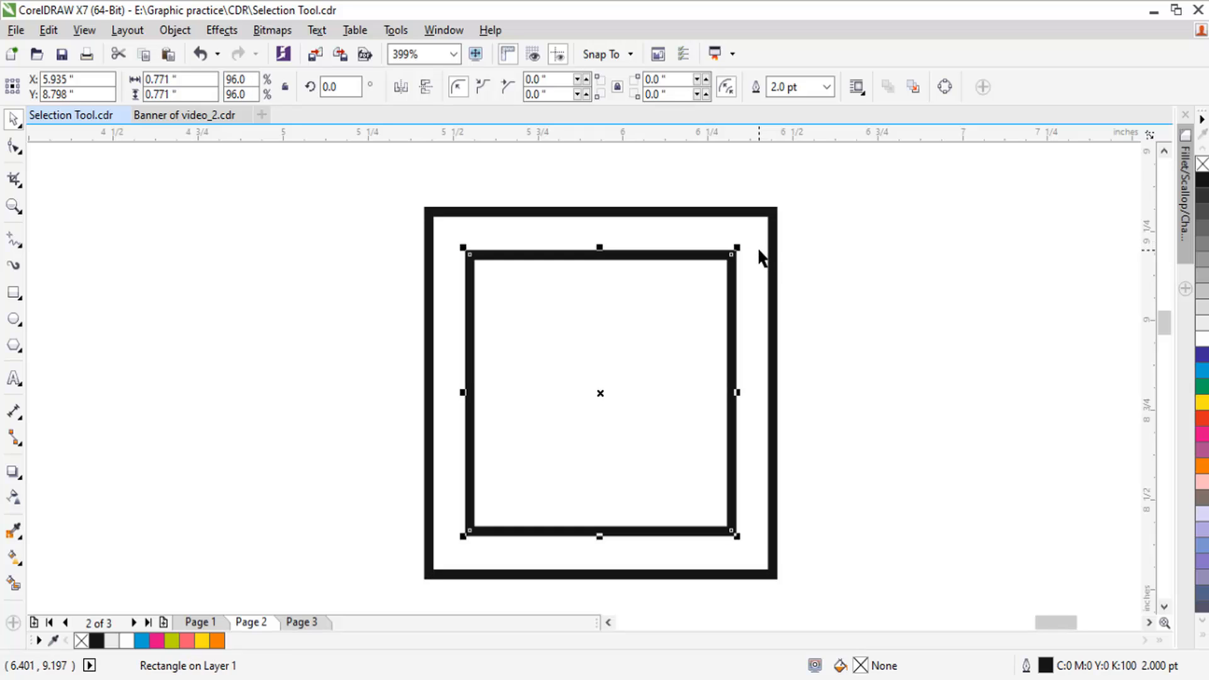
- Repeat the scaled duplication twice to form four nested squares, and clear the selection
key(ctrl+r)
key(ctrl+r)
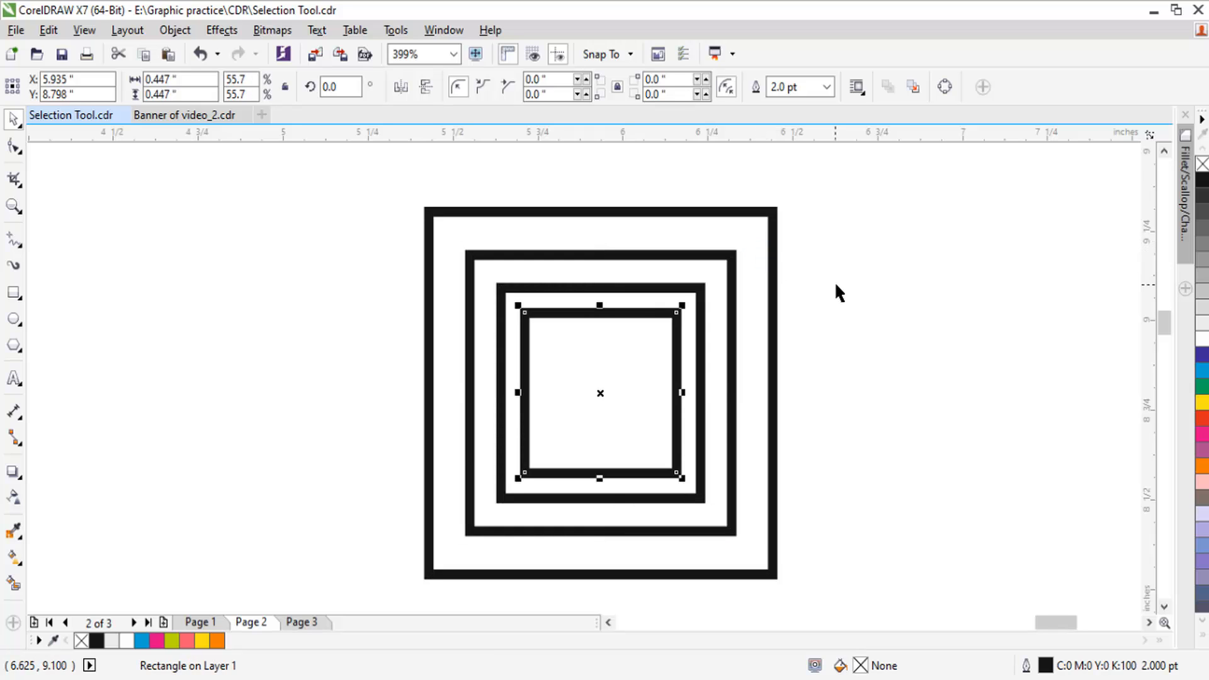
click(836, 285)
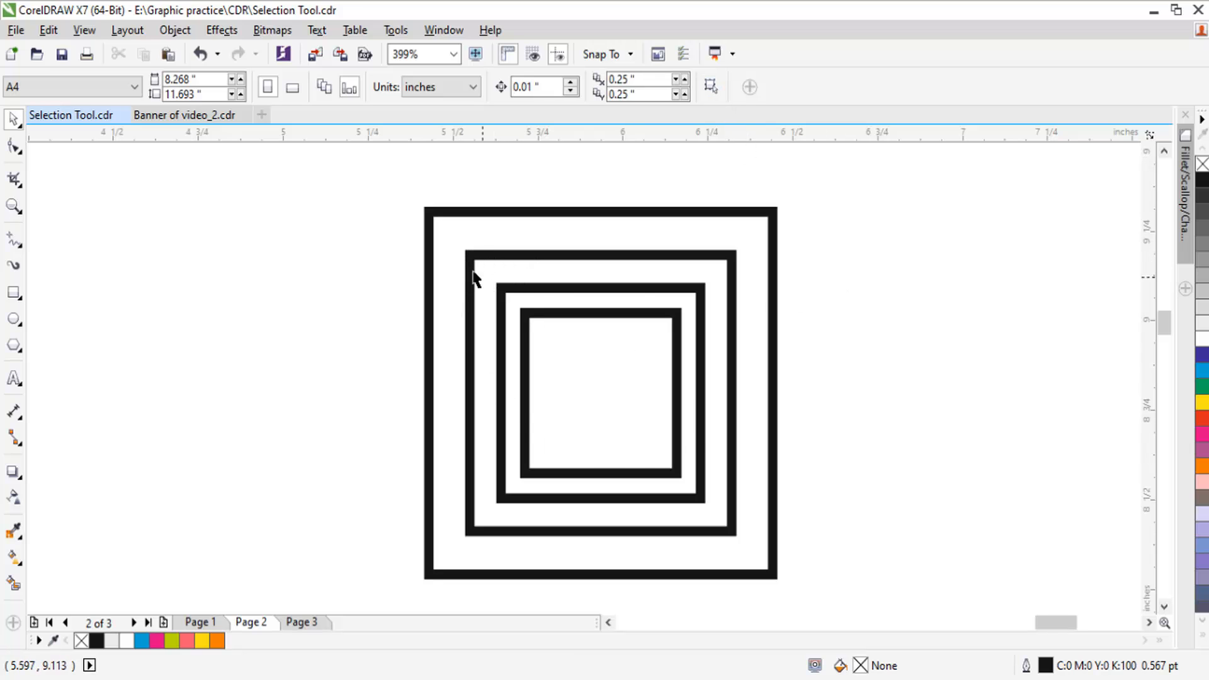
- Marquee-select the three inner squares starting from inside the outermost square, and clear the selection
drag(448, 237, 751, 540)
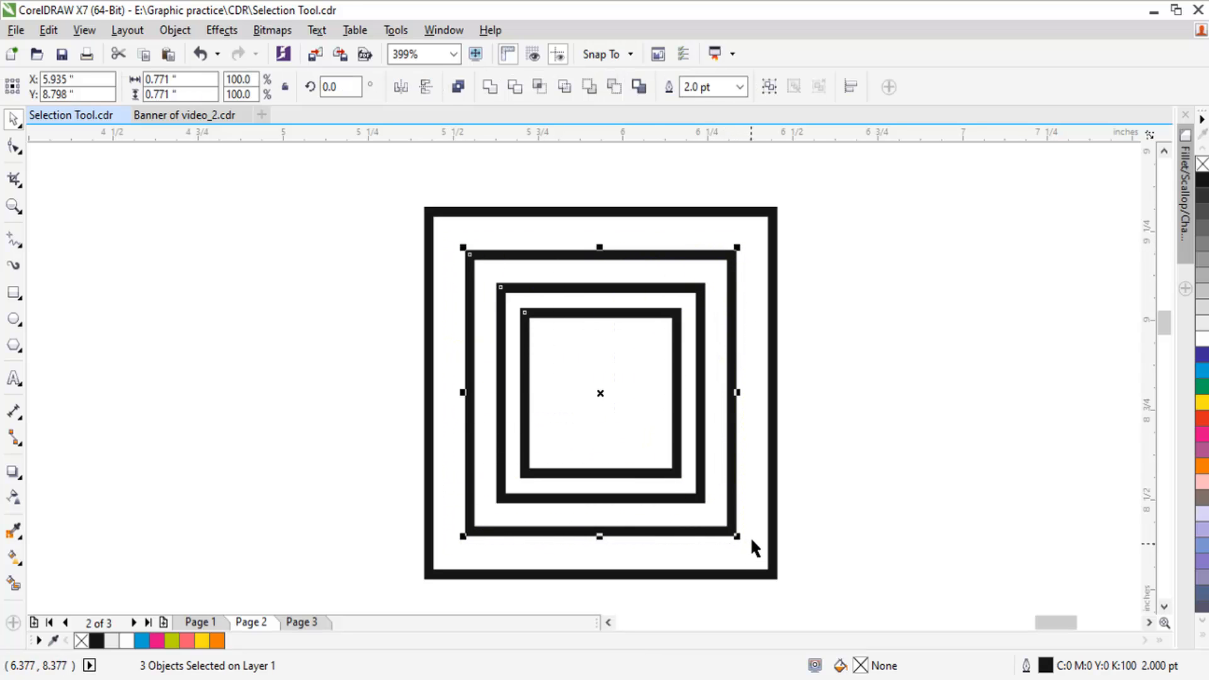
click(808, 276)
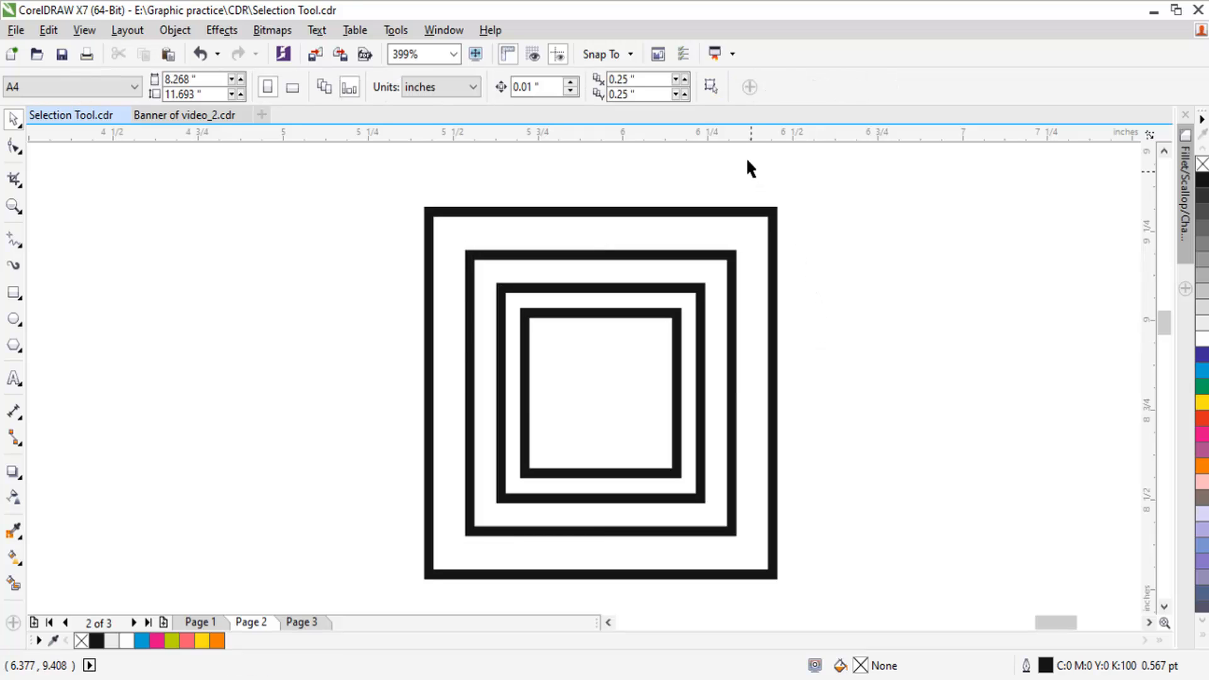
- Turn on Treat as Filled, try twice to marquee-select the inner squares from inside the outermost one, and undo both moves
click(710, 88)
drag(448, 238, 523, 349)
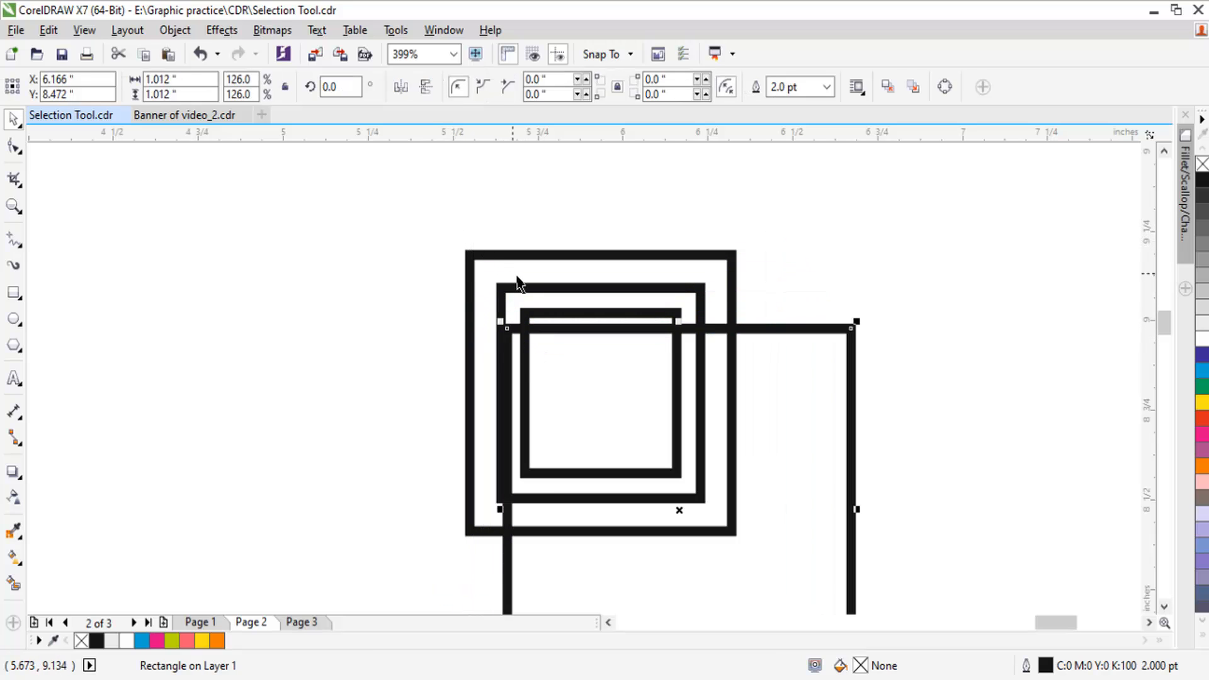
key(ctrl+z)
drag(456, 240, 542, 378)
key(ctrl+z)
- With Treat as Filled off, marquee-select the three inner squares again and deselect them
click(812, 186)
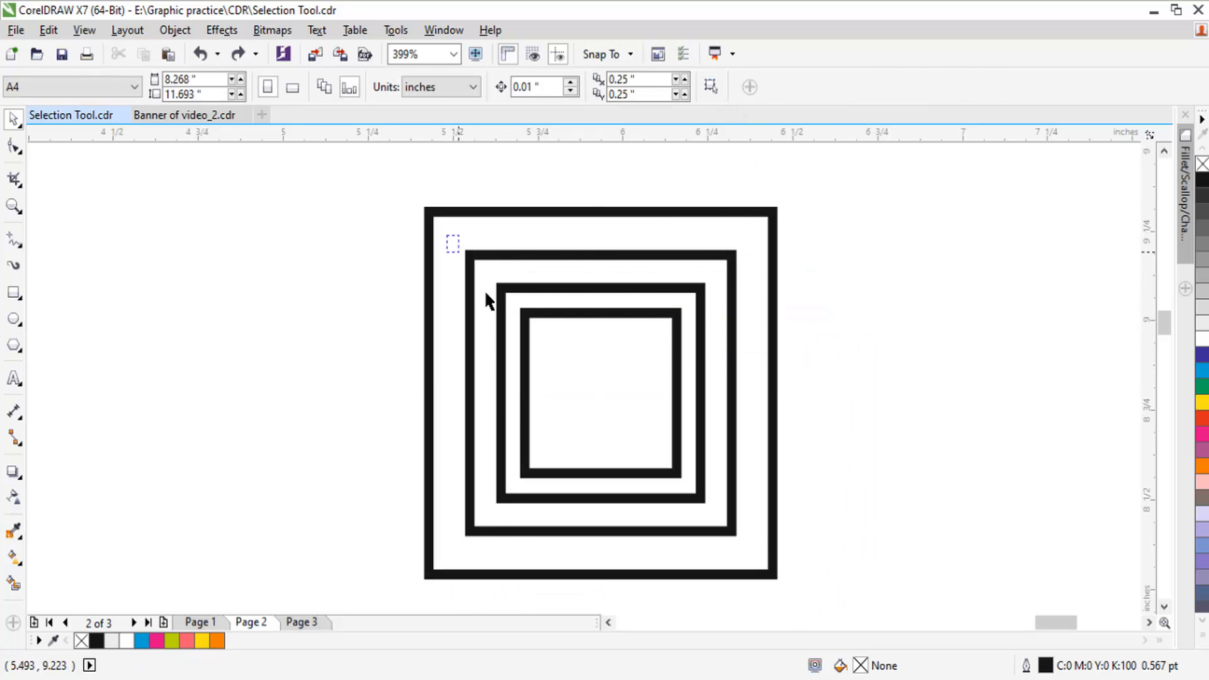
drag(485, 289, 760, 562)
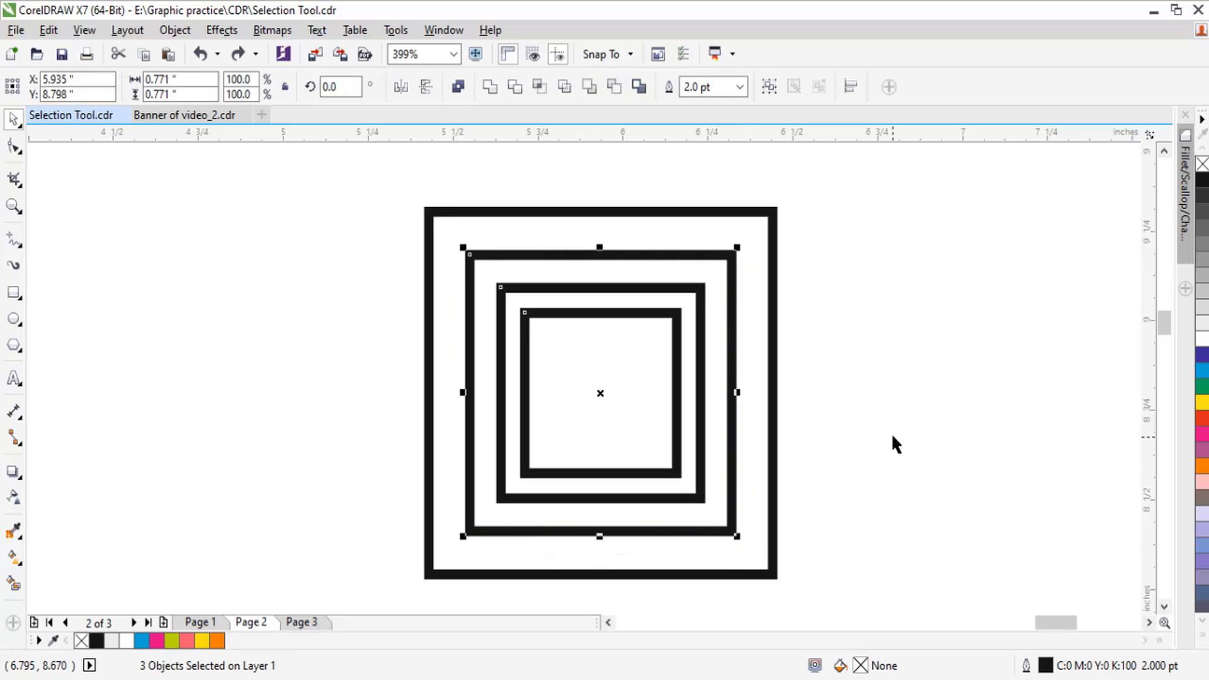
click(892, 435)
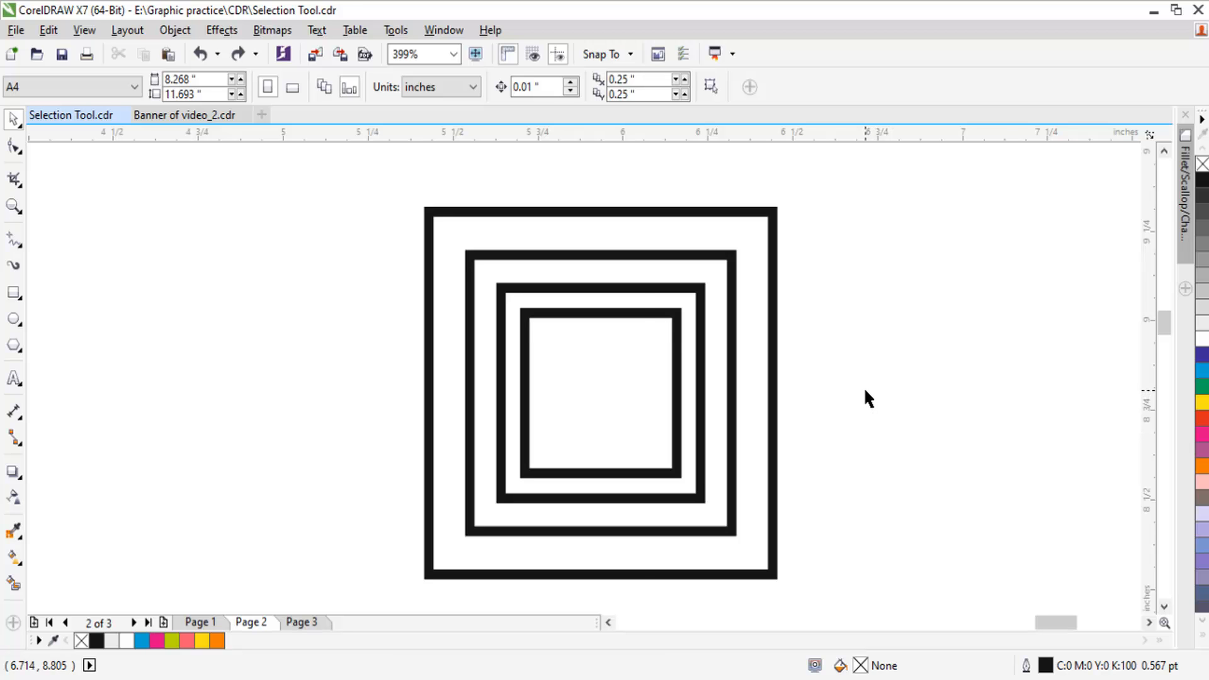
scroll(866, 391, down, 1)
drag(816, 395, 942, 229)
drag(659, 325, 872, 211)
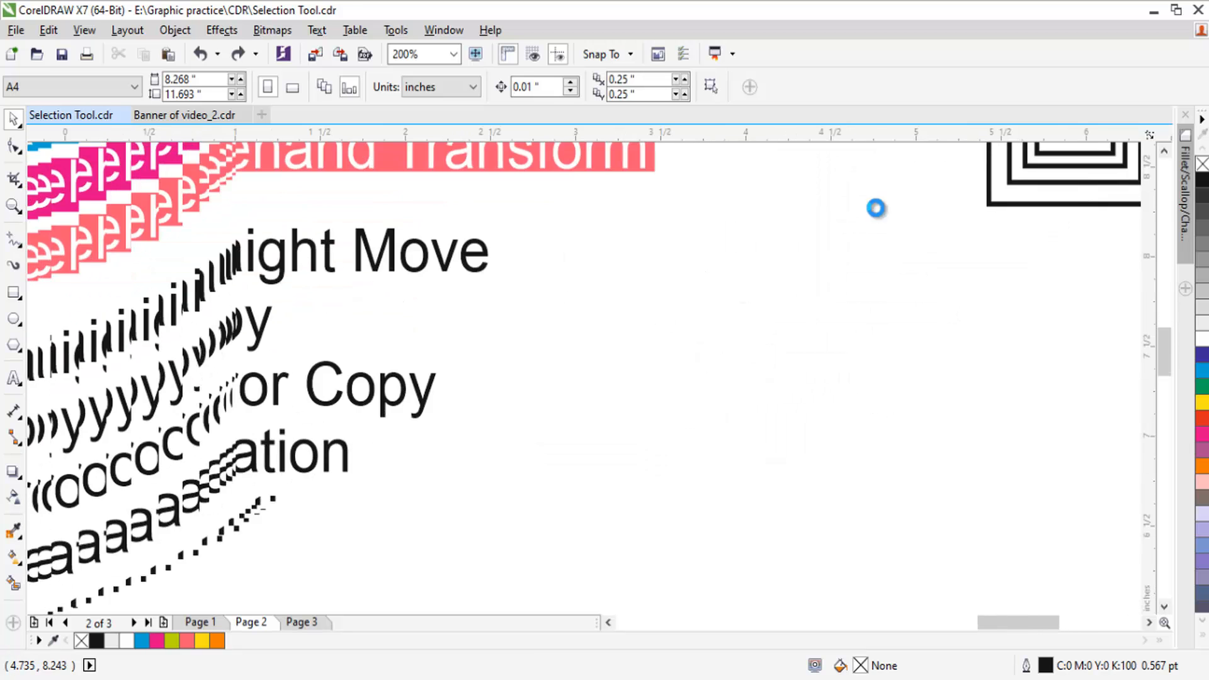
scroll(876, 208, down, 1)
drag(836, 254, 818, 267)
drag(907, 273, 792, 356)
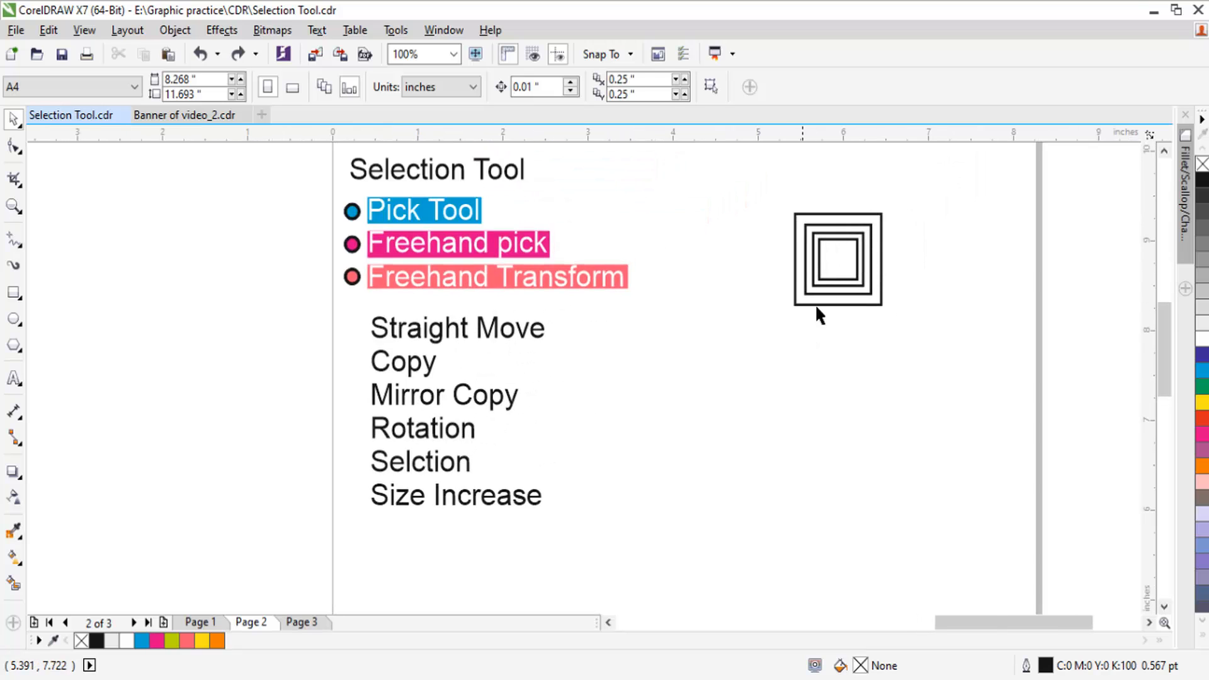
- Marquee-select all four nested squares and deselect them, and delete only the three inner squares
scroll(875, 258, up, 1)
drag(869, 262, 800, 322)
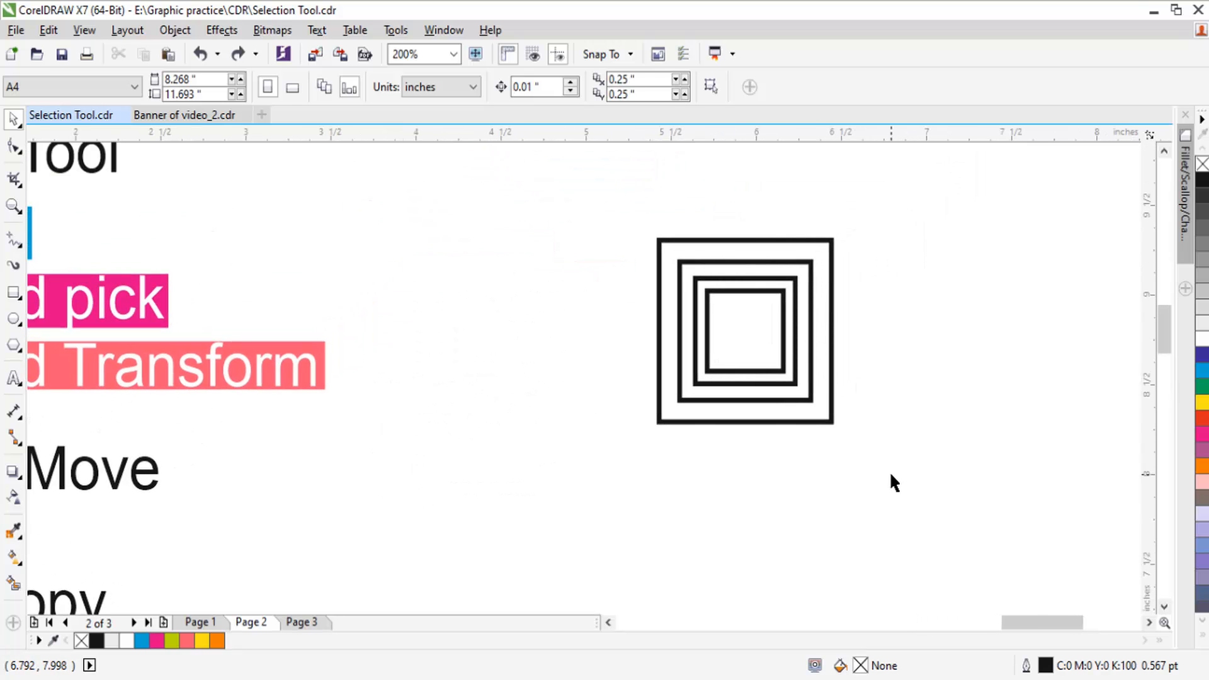
drag(891, 475, 630, 228)
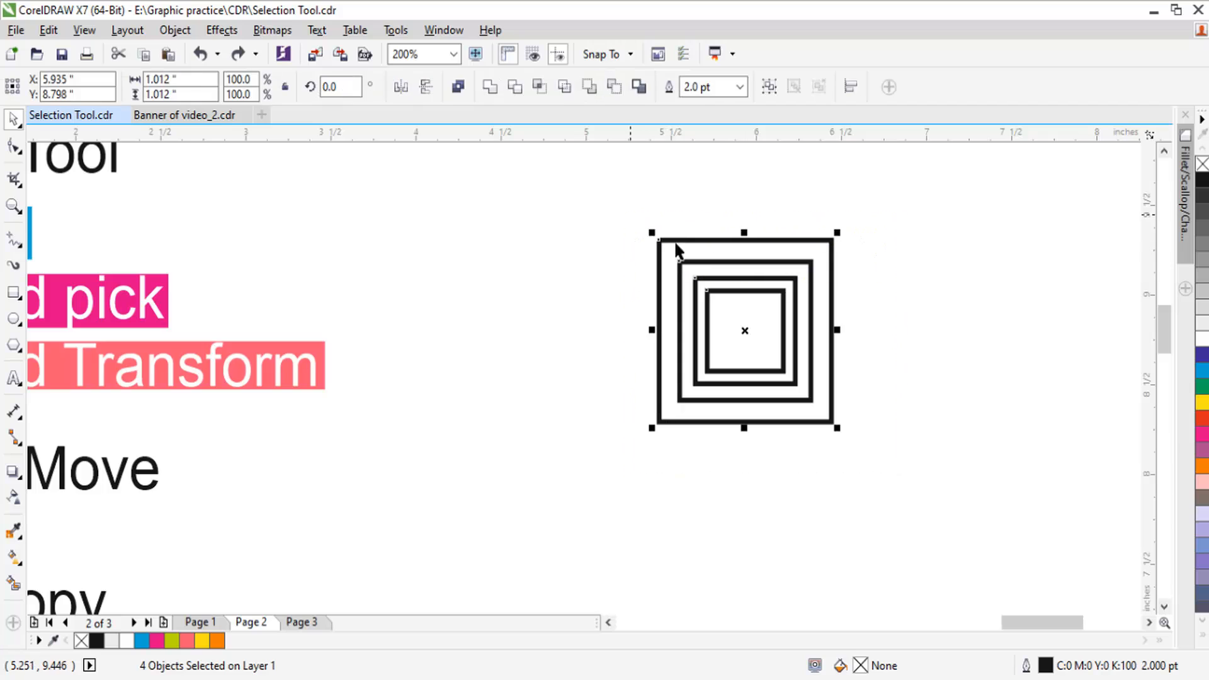
click(902, 312)
drag(837, 257, 665, 423)
key(Delete)
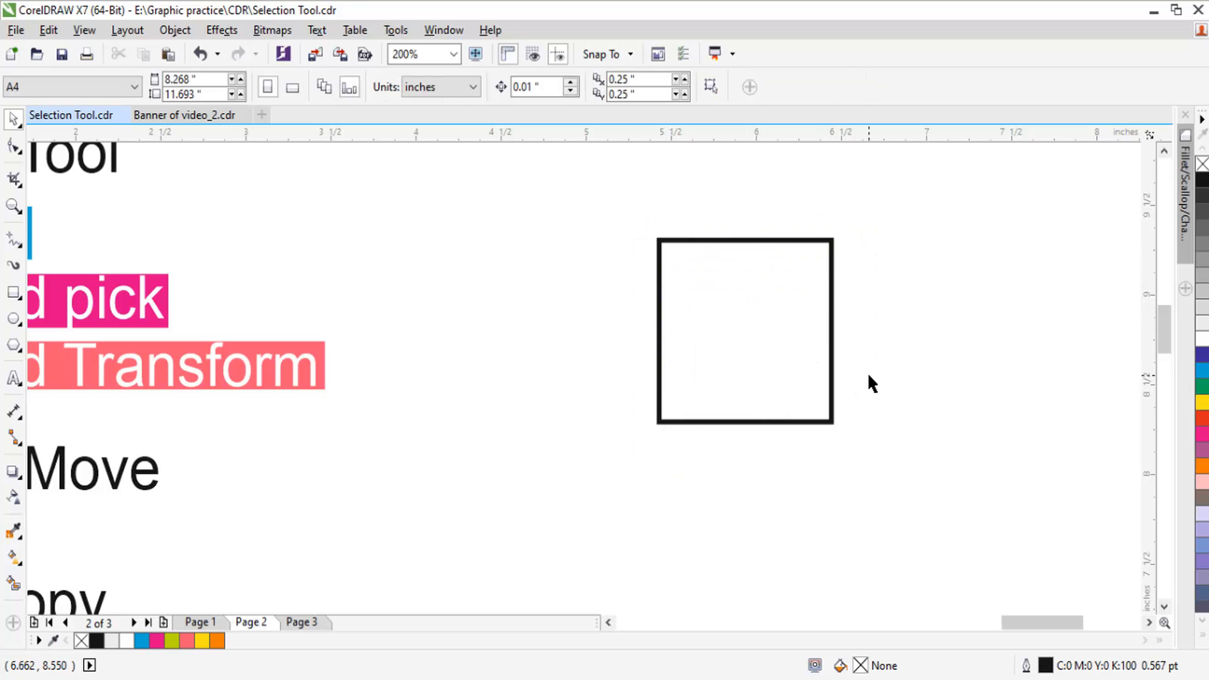
- Turn on Treat as Filled and select the remaining square by its empty interior
click(711, 88)
click(776, 264)
click(802, 227)
click(787, 277)
scroll(891, 317, right, 1)
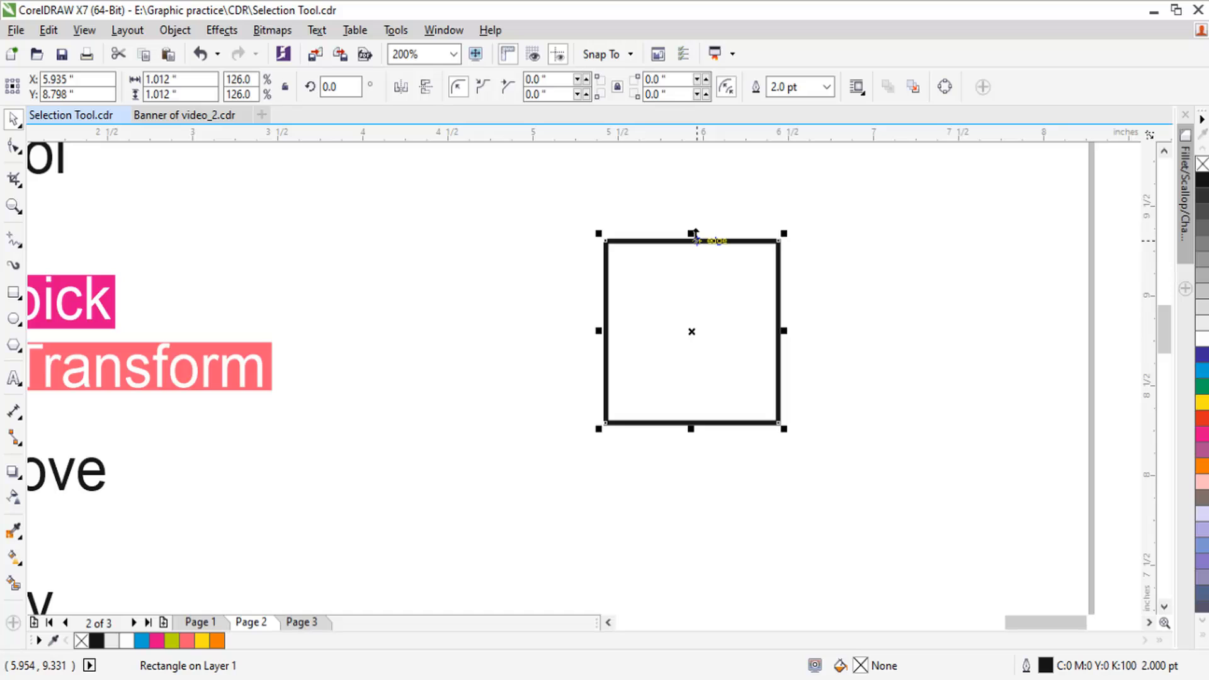
- Stretch the square from its side handles to about 2.32 inches wide and 1.85 inches high
drag(694, 232, 693, 180)
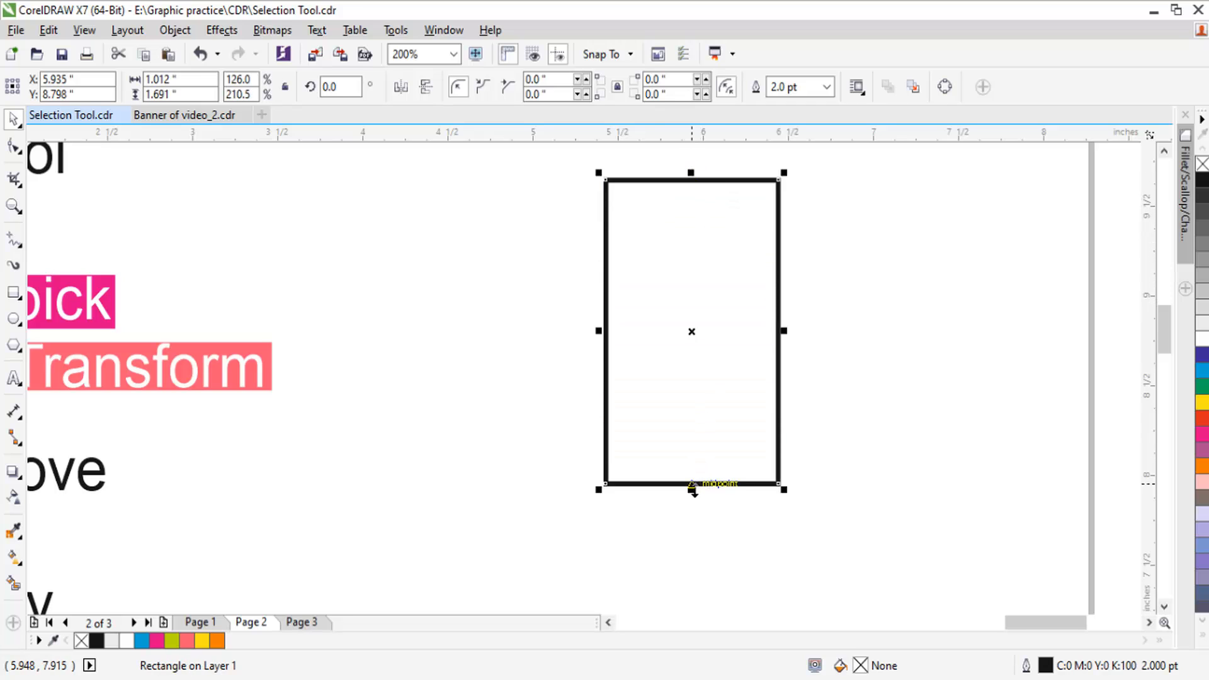
mouse_move(692, 489)
mouse_down()
mouse_move(691, 405)
mouse_move(691, 504)
mouse_up()
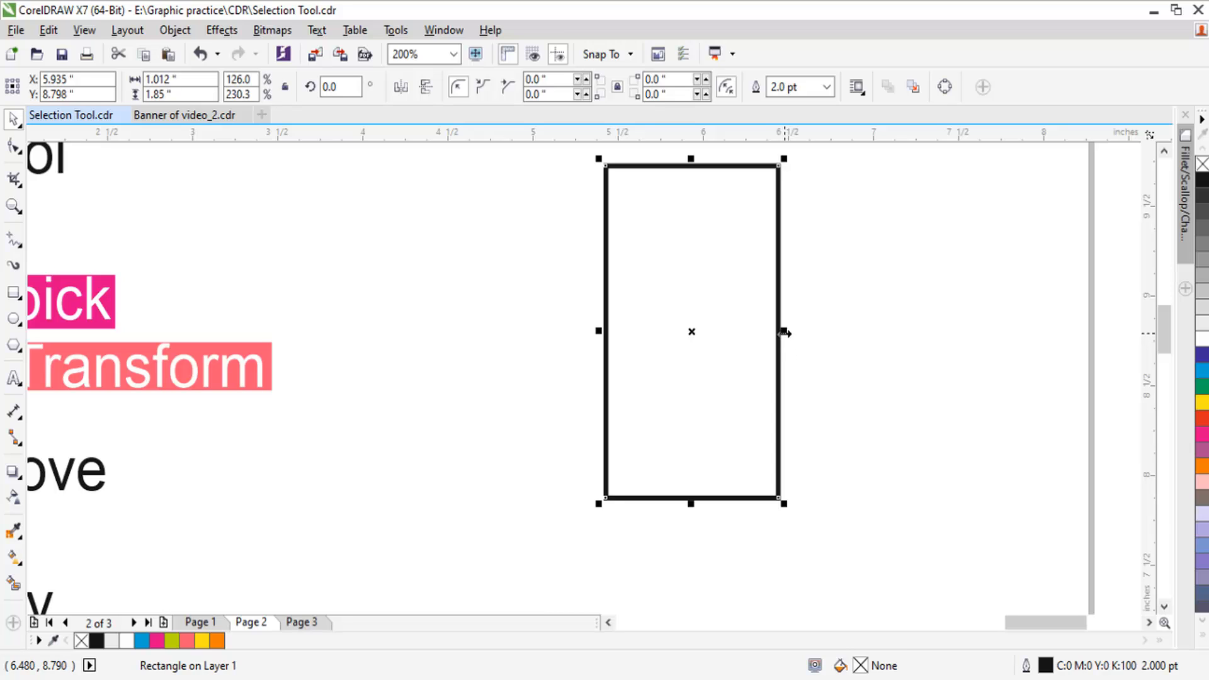
drag(784, 331, 944, 346)
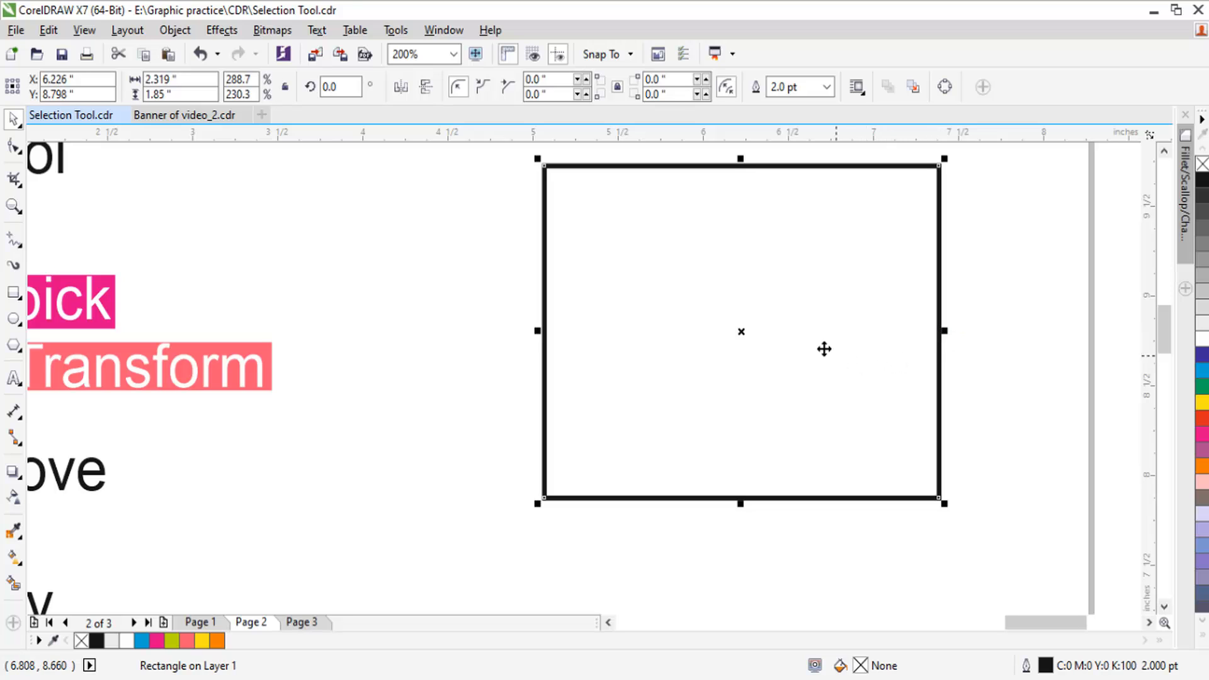
drag(778, 332, 766, 348)
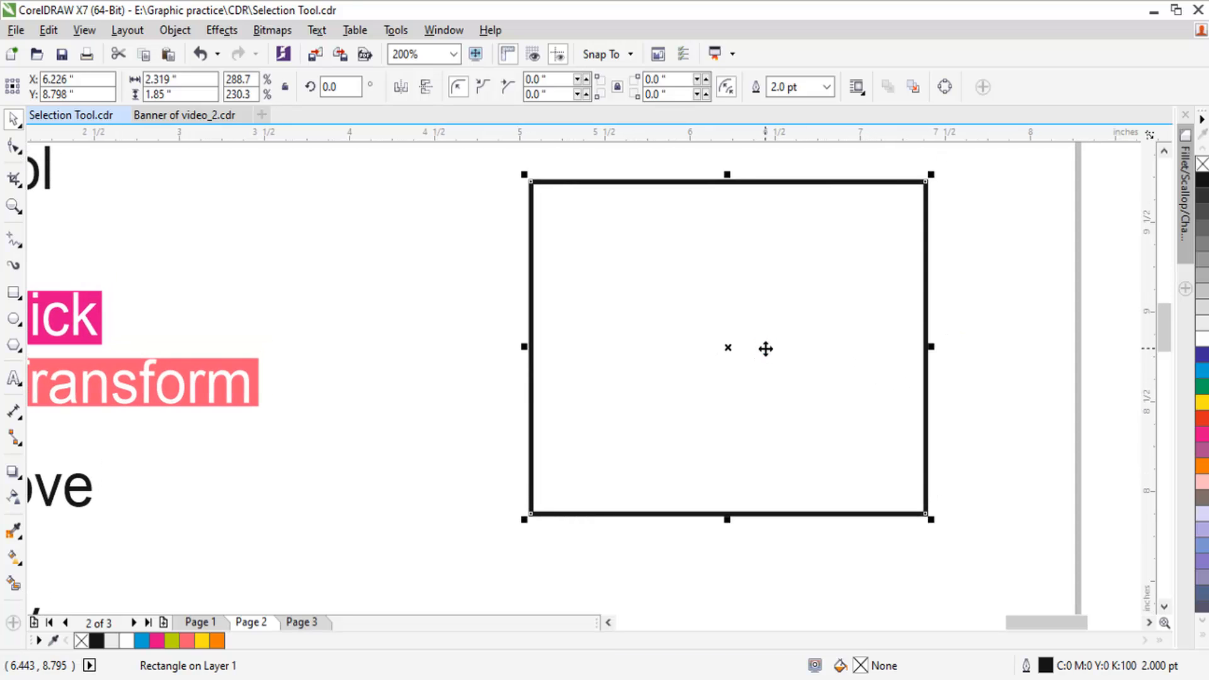
- Replace the stretched rectangle with a new square about 0.55 inches wide and set its outline width to 2 pt
key(F6)
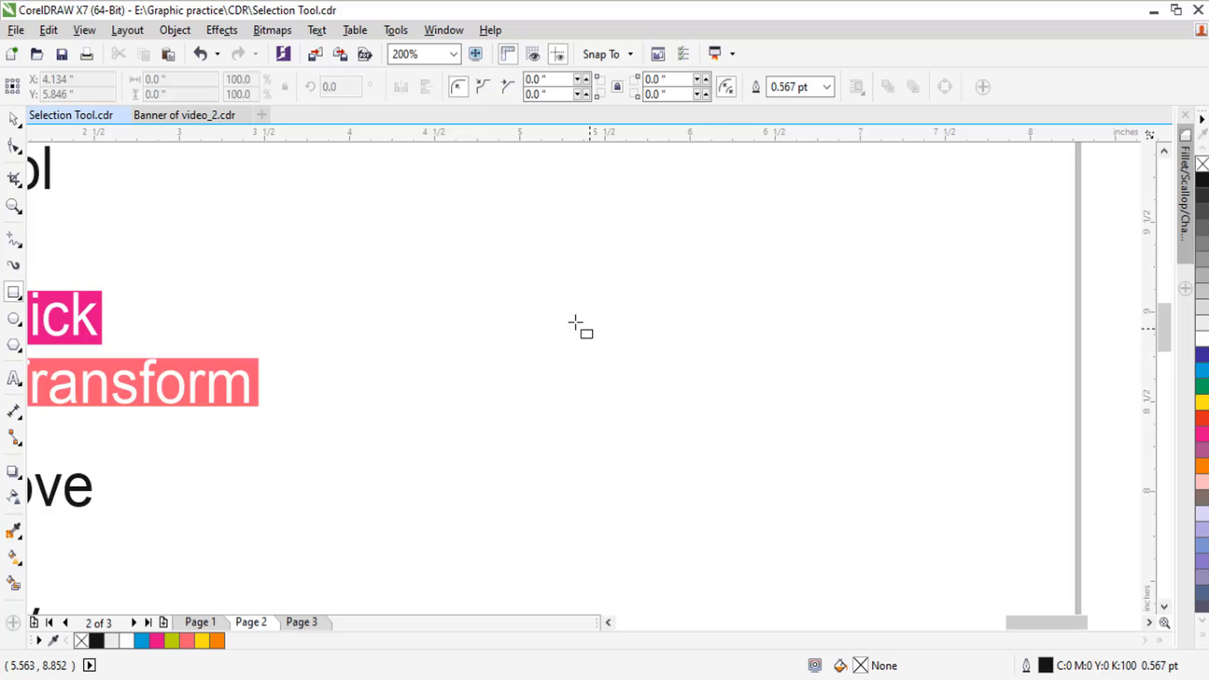
drag(532, 283, 623, 383)
key(F12)
key(Tab)
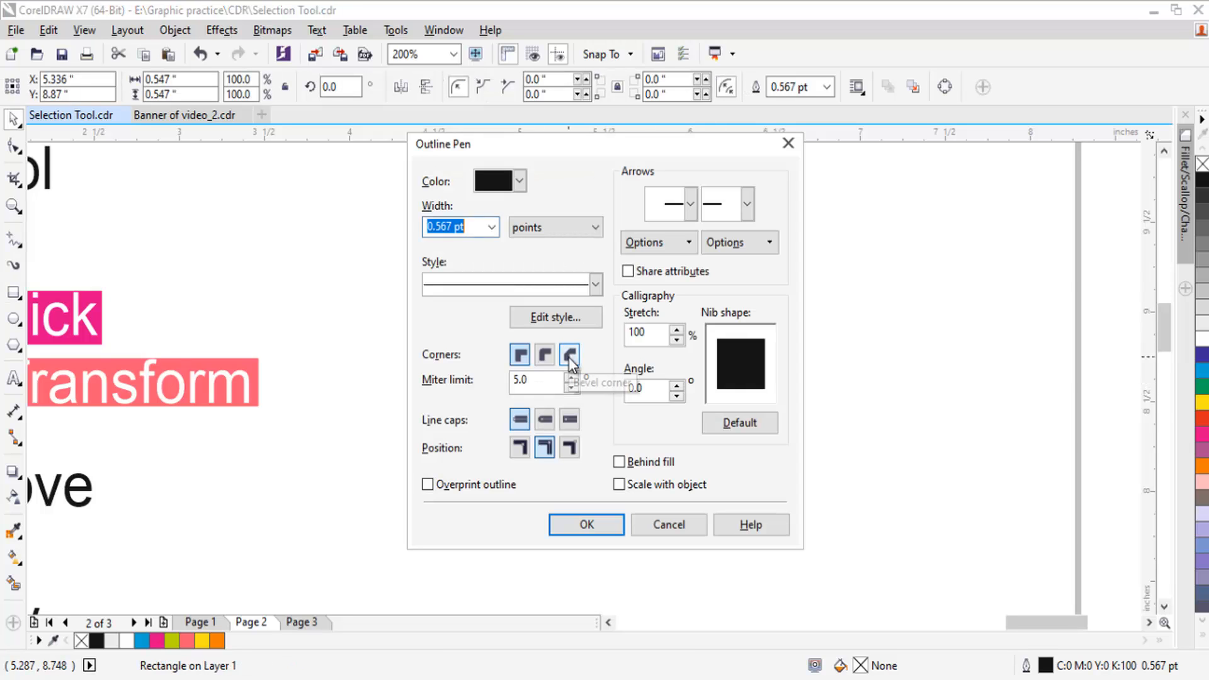
text(2)
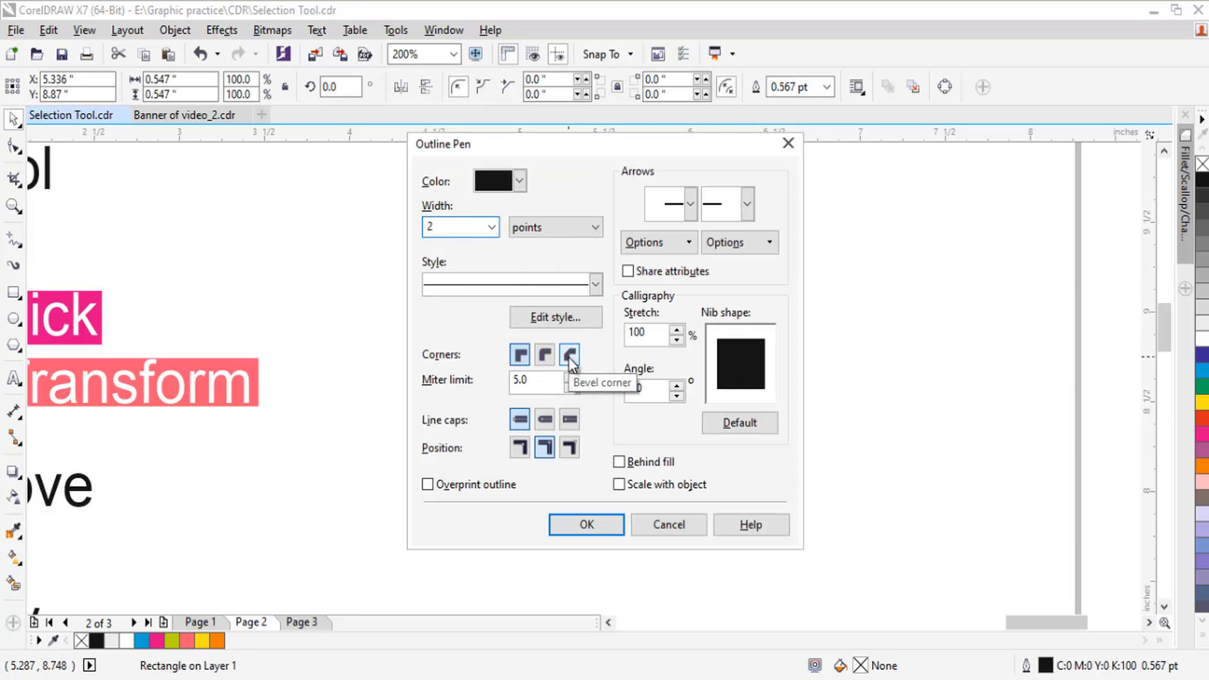
key(Return)
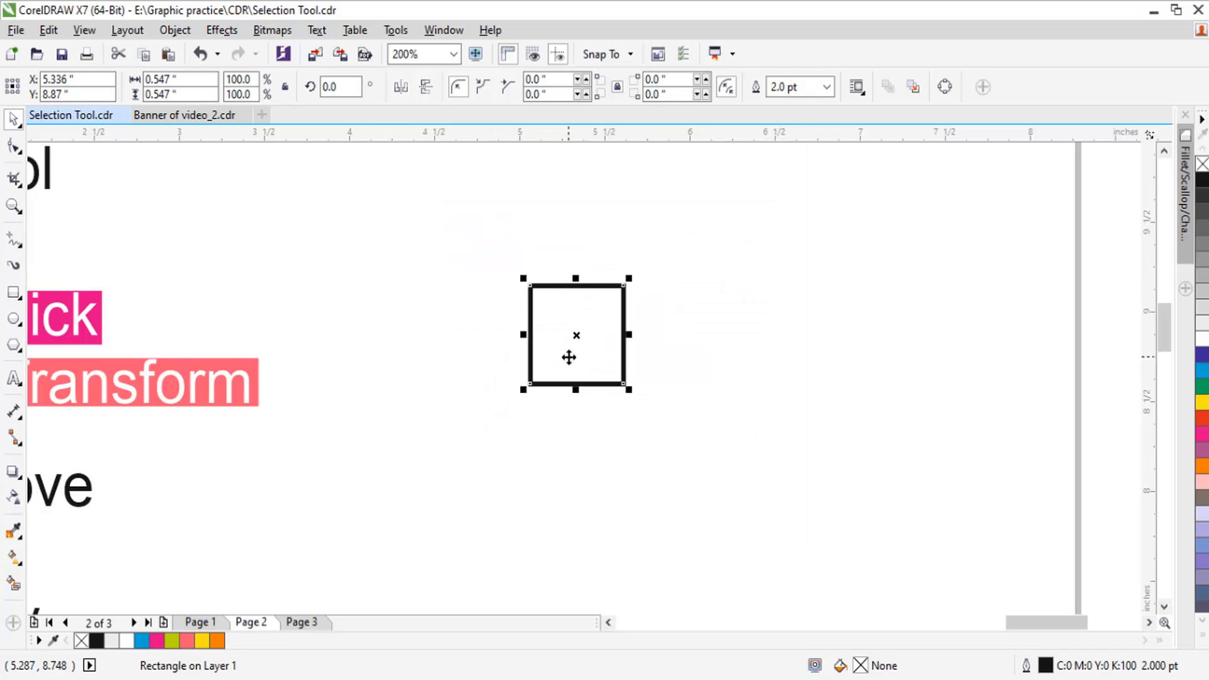
- Set the square's width and height to 1 inch each and clear the selection
key(shift+Tab)
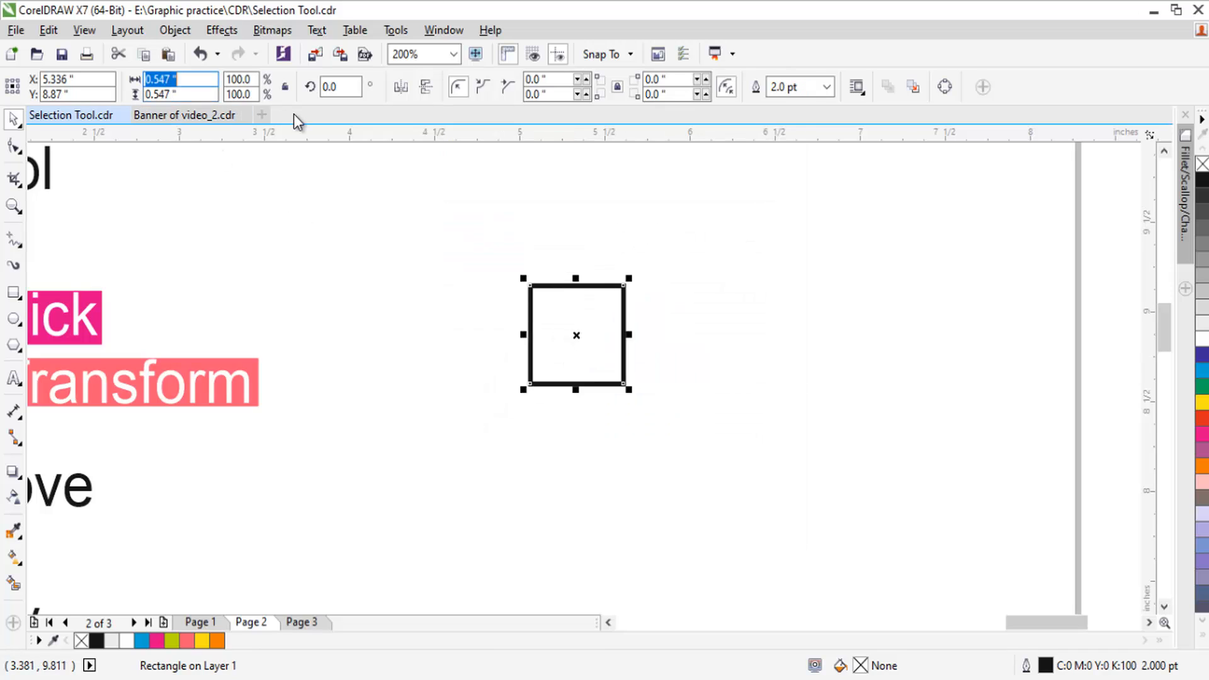
text(1)
key(Tab)
text(1)
key(Tab)
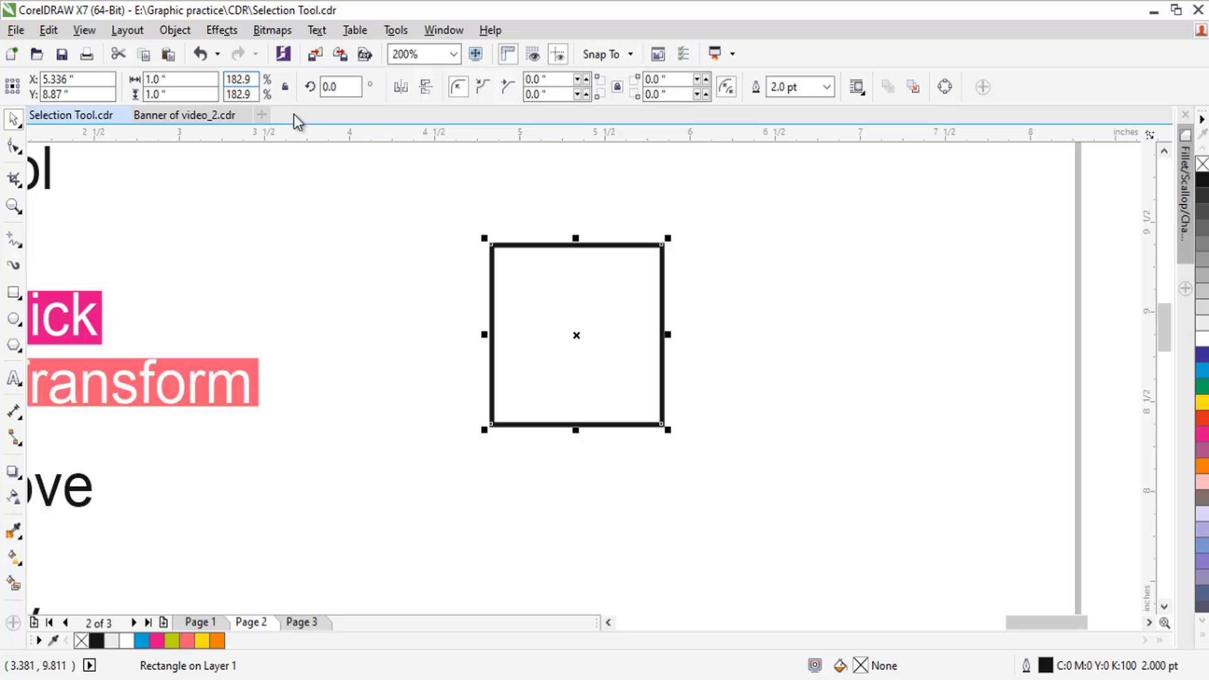
click(751, 333)
drag(758, 338, 712, 362)
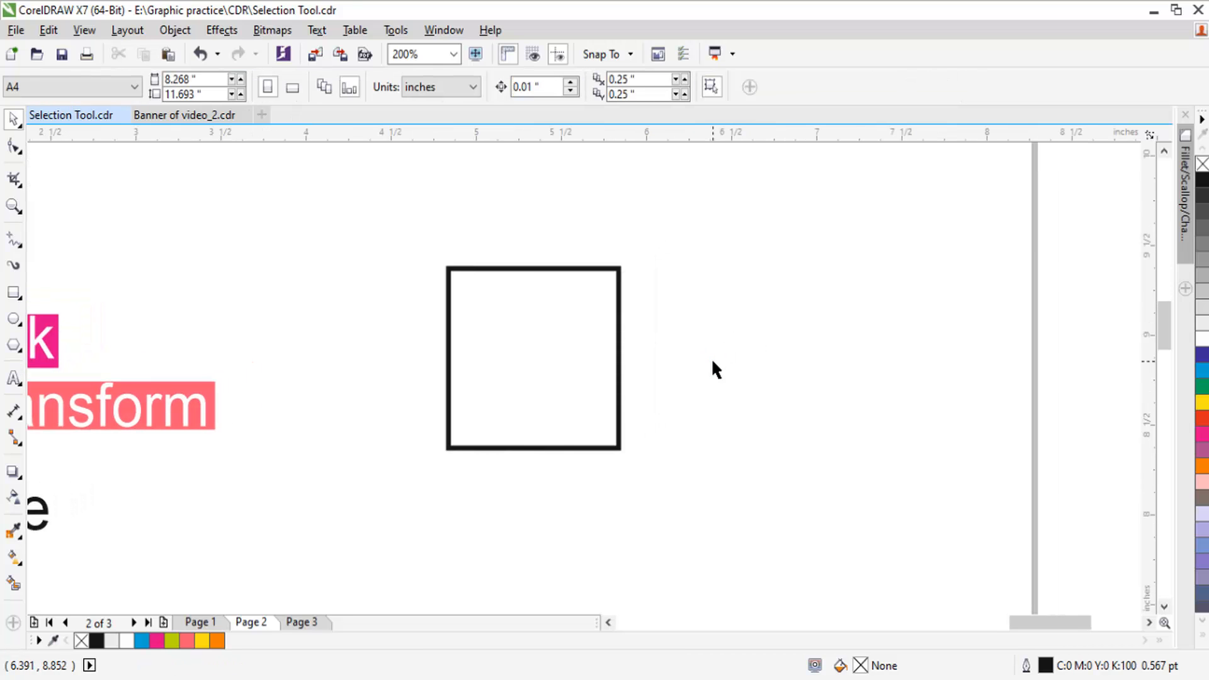
- Select the square and scale it proportionally to 2 × 2 inches, keeping its upper-left corner fixed
click(586, 349)
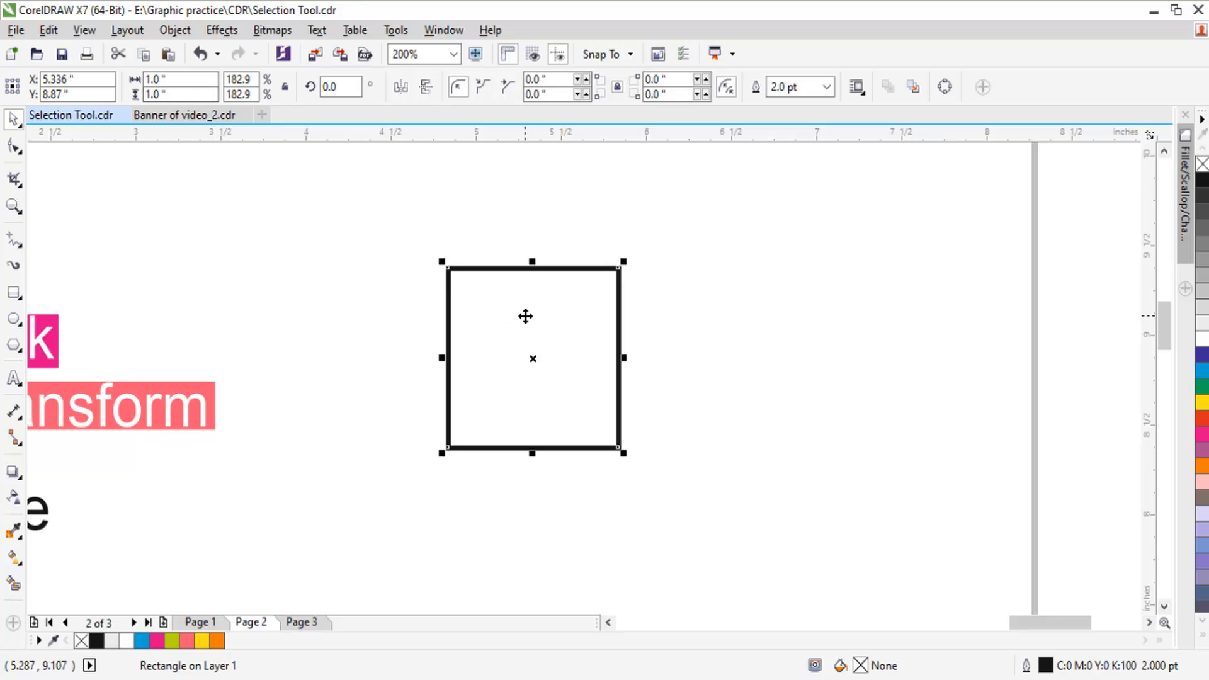
drag(642, 371, 622, 328)
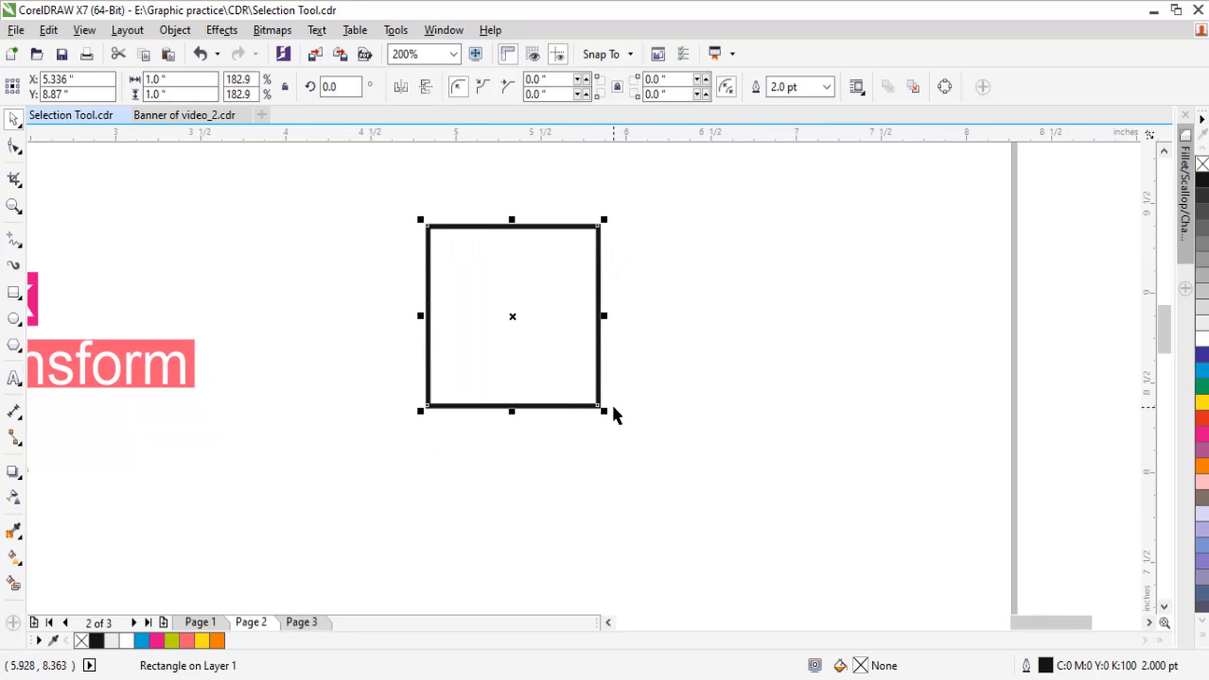
drag(605, 411, 704, 559)
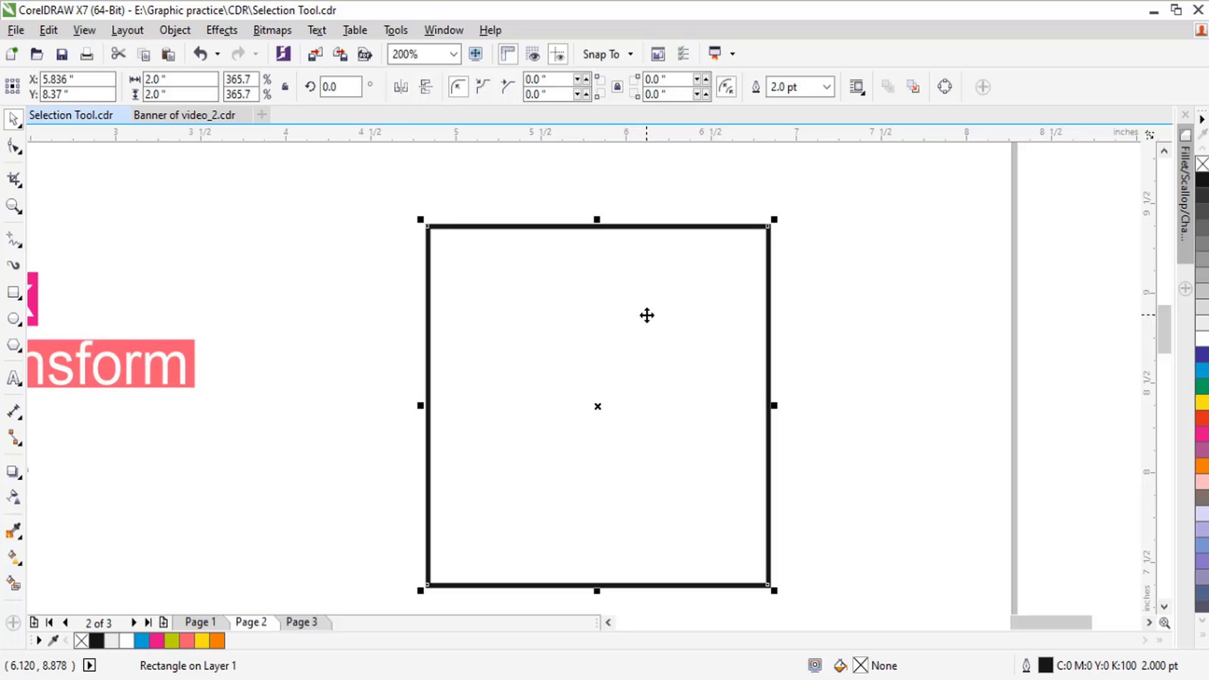
- Switch to the Freehand Pick tool and delete the 2-inch square
scroll(647, 315, down, 2)
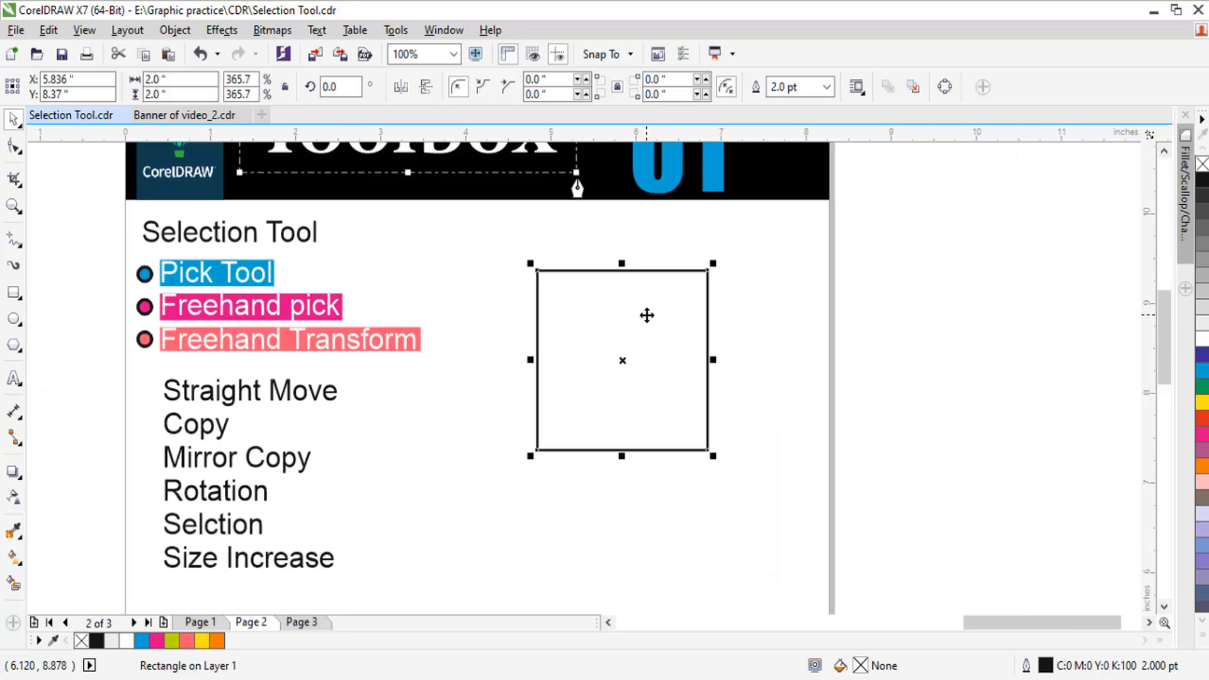
click(20, 125)
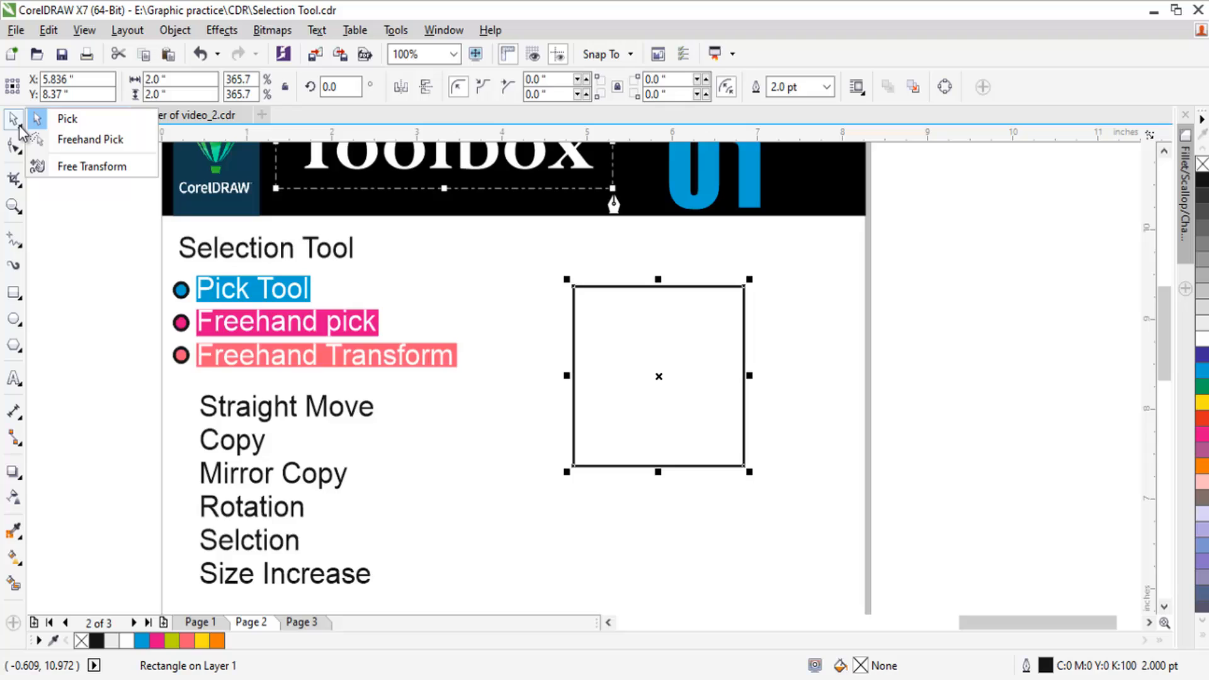
click(51, 141)
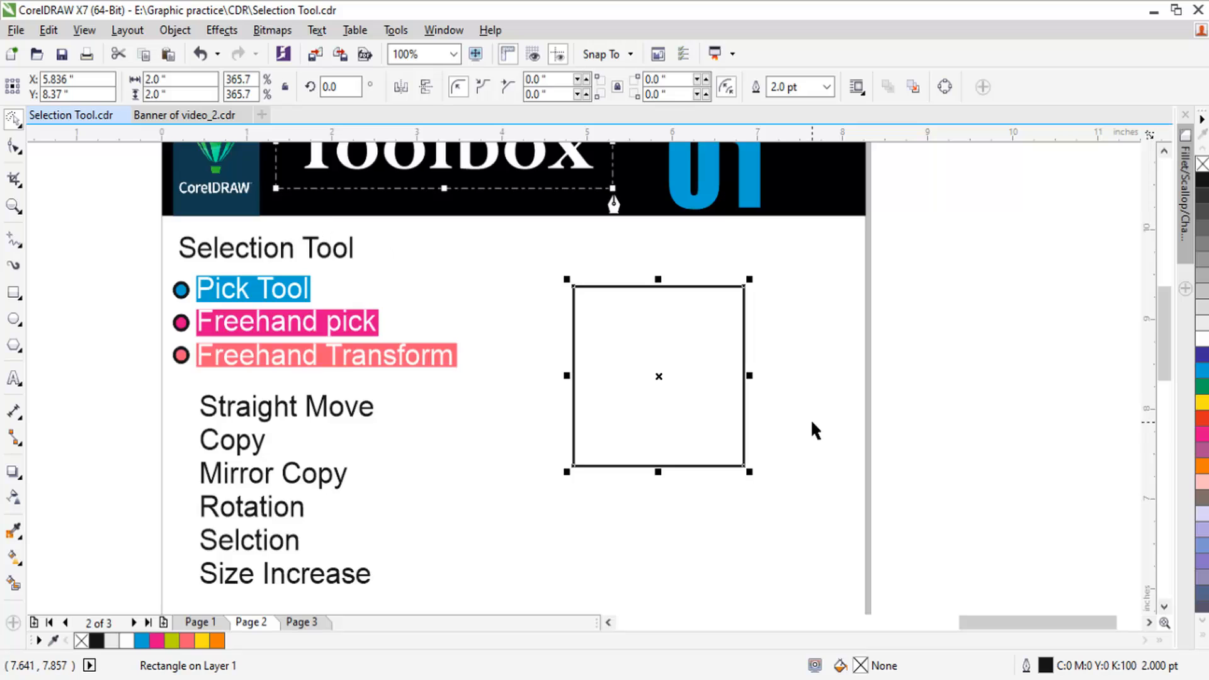
click(712, 408)
click(709, 404)
key(Delete)
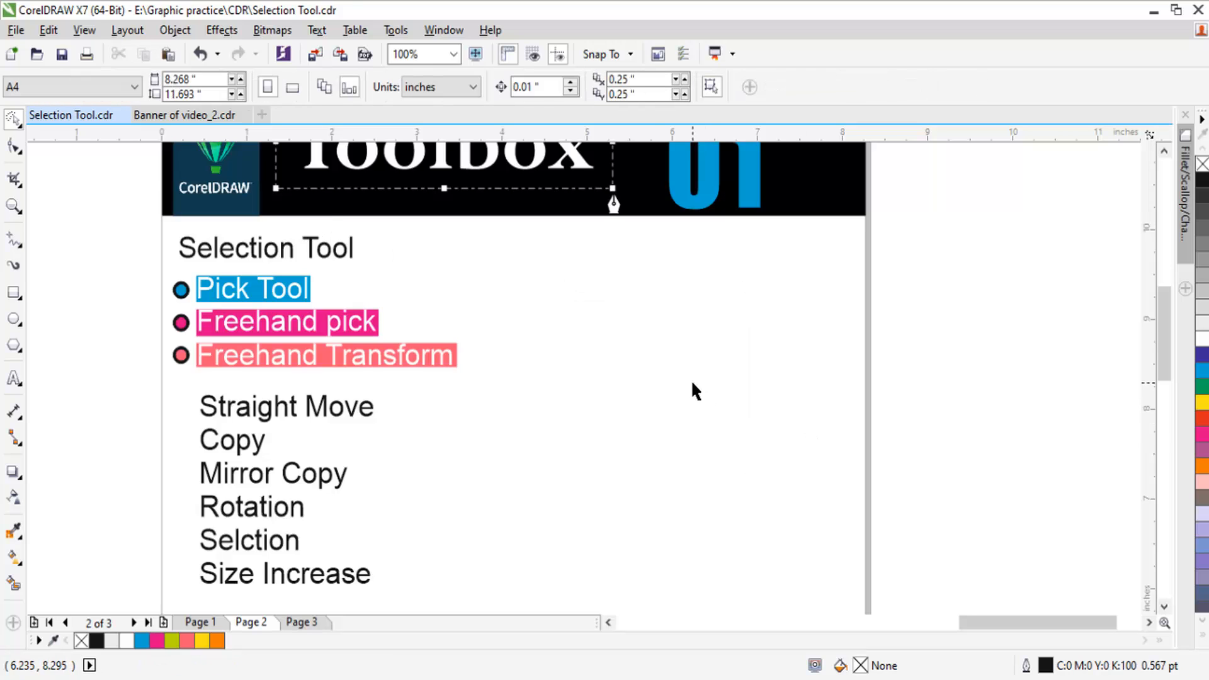
- Draw eight scattered squares of varying size, about 0.4 to 0.7 inches wide, beside the topic list
key(F6)
mouse_move(628, 365)
mouse_down()
mouse_move(669, 424)
mouse_move(686, 423)
mouse_up()
drag(722, 399, 774, 453)
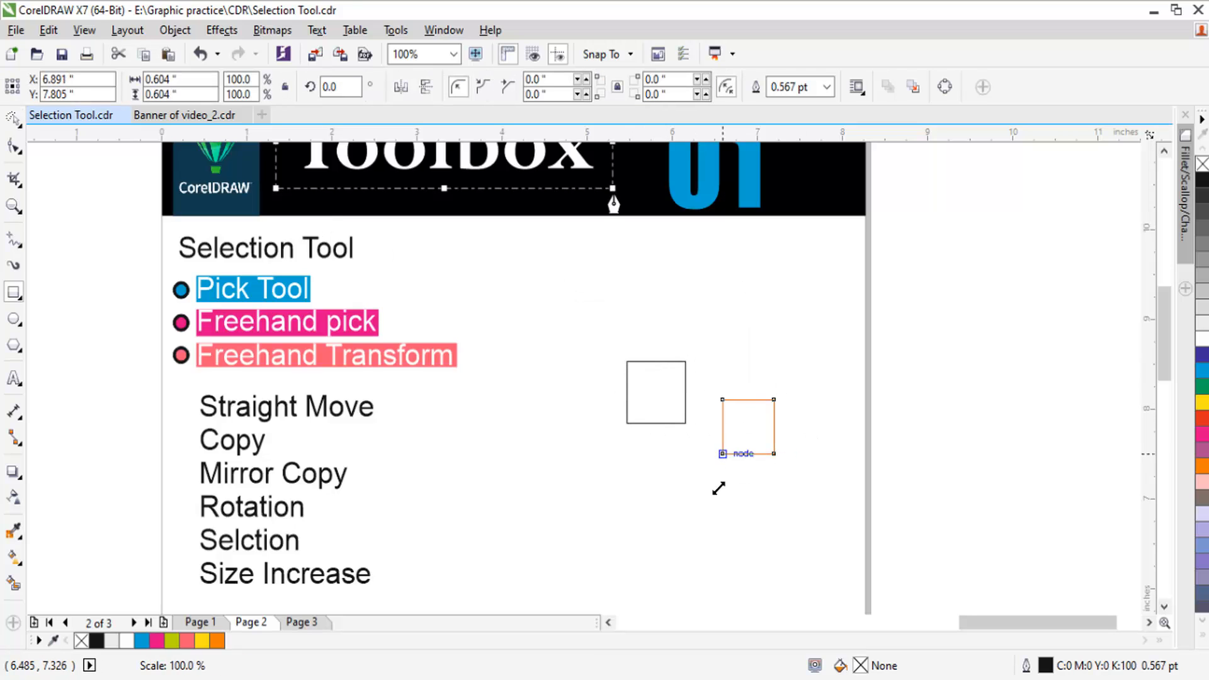
drag(669, 470, 704, 507)
drag(616, 470, 658, 514)
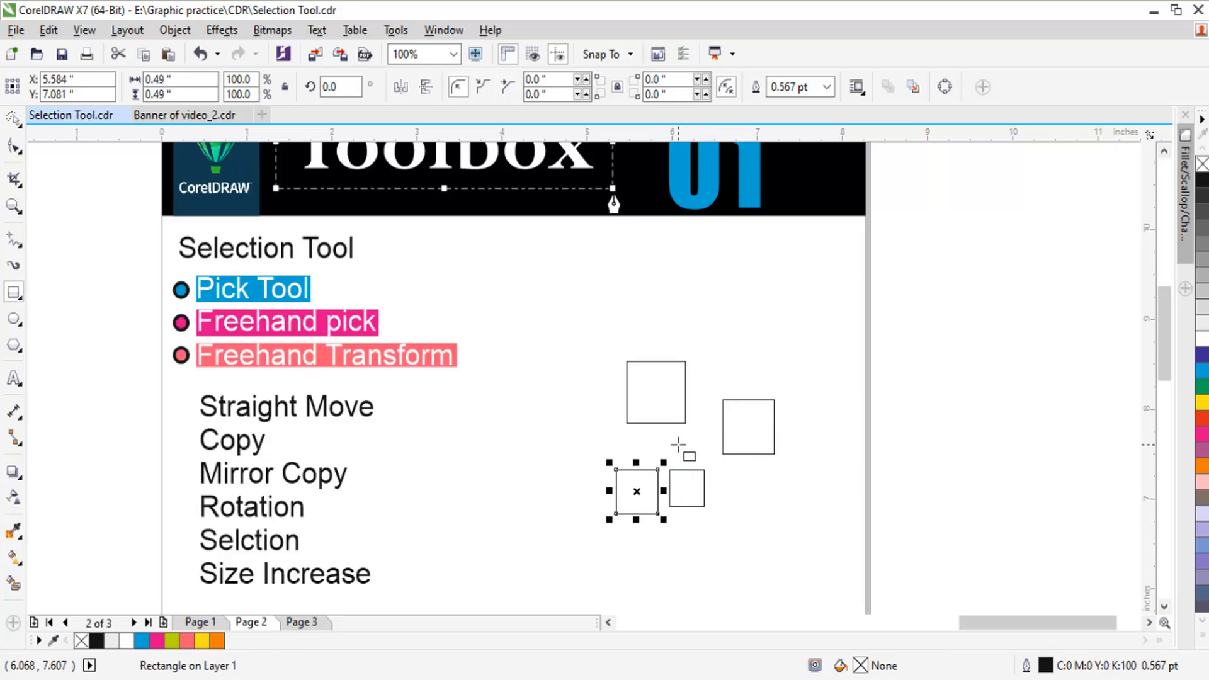
drag(679, 444, 721, 489)
drag(727, 358, 757, 391)
drag(686, 315, 720, 351)
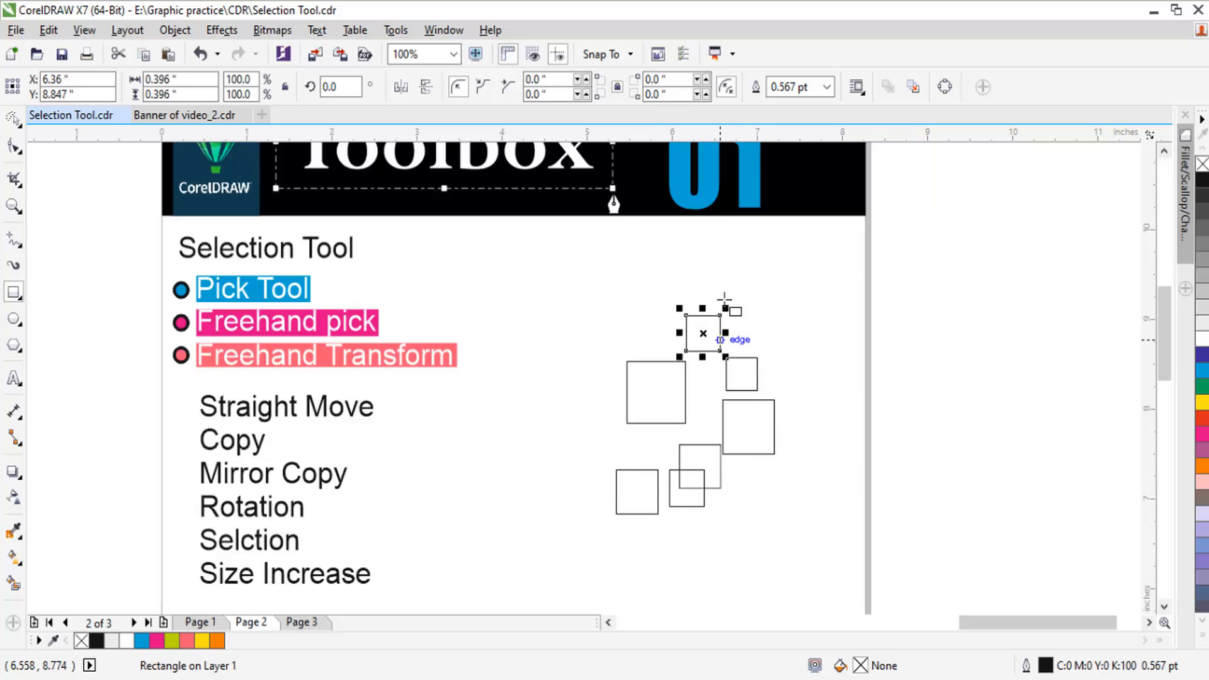
drag(725, 269, 764, 325)
- With the Freehand Pick tool, draw trial selection loops around and between the scattered squares, and clear the selection
click(12, 118)
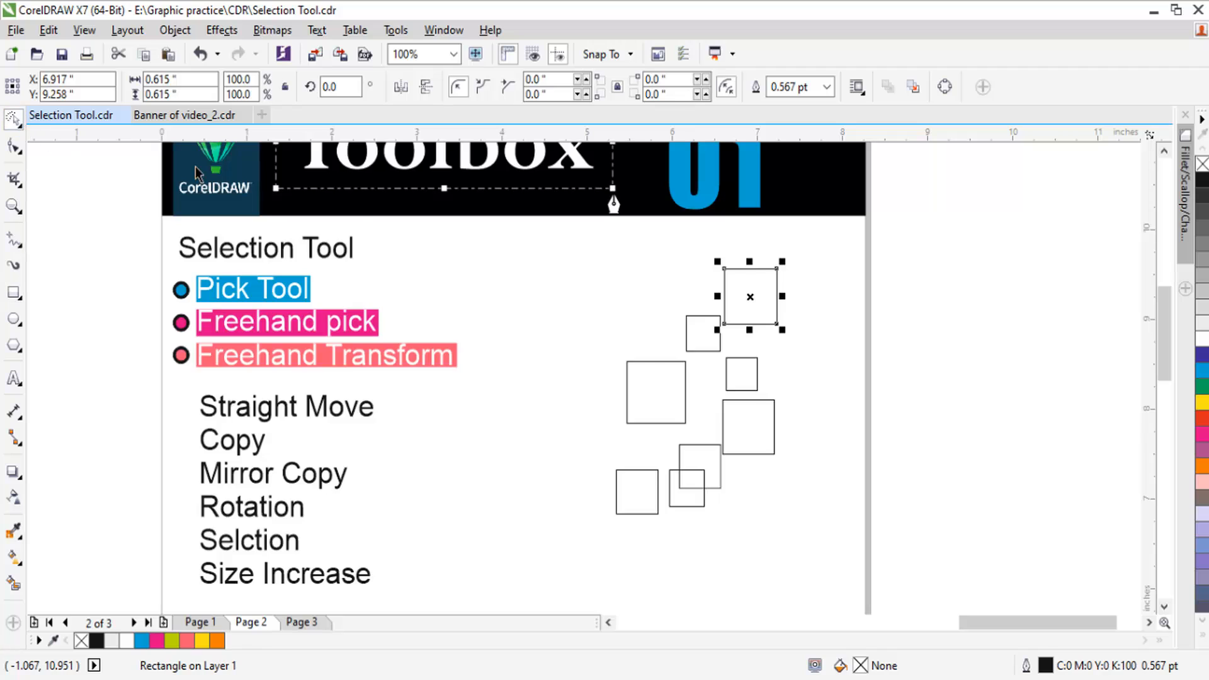
click(678, 278)
mouse_move(669, 260)
mouse_down()
mouse_move(651, 300)
mouse_move(654, 346)
mouse_move(674, 371)
mouse_move(725, 379)
mouse_move(771, 341)
mouse_move(764, 298)
mouse_move(698, 262)
mouse_up()
mouse_move(616, 340)
mouse_down()
mouse_move(609, 411)
mouse_move(639, 442)
mouse_move(686, 441)
mouse_move(700, 383)
mouse_move(676, 345)
mouse_up()
mouse_move(761, 339)
mouse_down()
mouse_move(717, 345)
mouse_move(713, 380)
mouse_move(739, 403)
mouse_move(776, 396)
mouse_move(779, 361)
mouse_up()
click(797, 404)
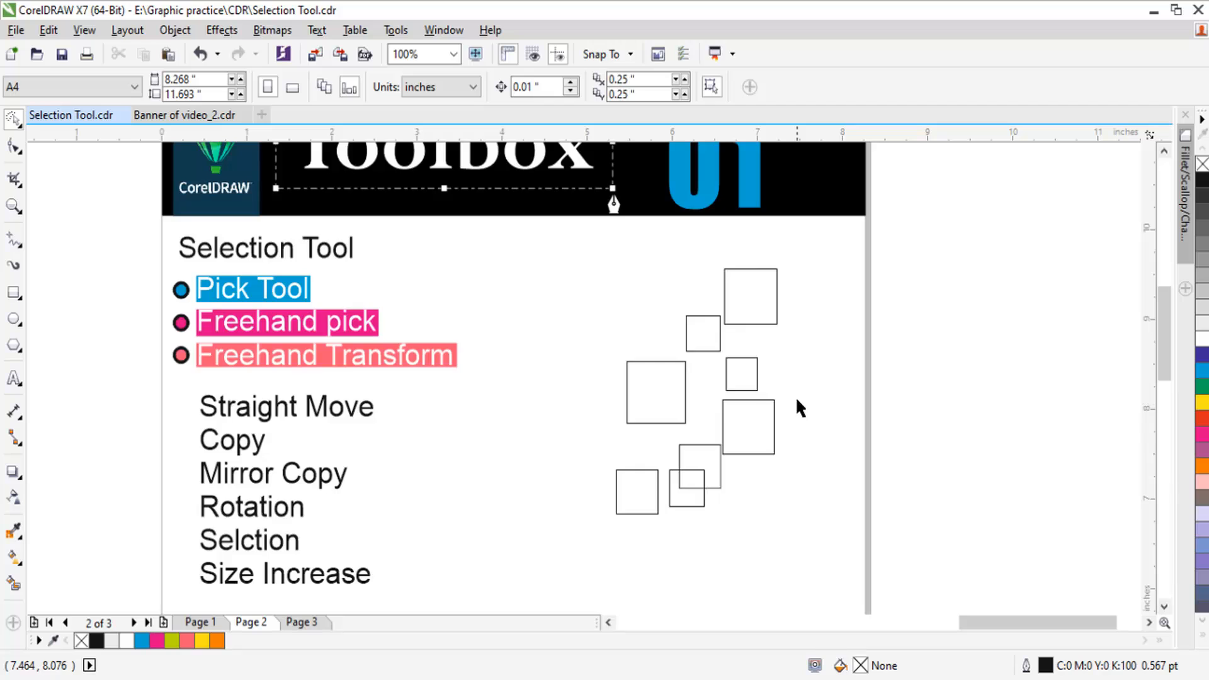
- Freehand-select single squares in turn, including the one below the smallest square and the small one beneath the topmost square
mouse_move(796, 392)
mouse_down()
mouse_move(763, 396)
mouse_move(731, 446)
mouse_up()
mouse_move(783, 398)
mouse_down()
mouse_move(678, 451)
mouse_move(792, 448)
mouse_move(775, 377)
mouse_move(727, 379)
mouse_up()
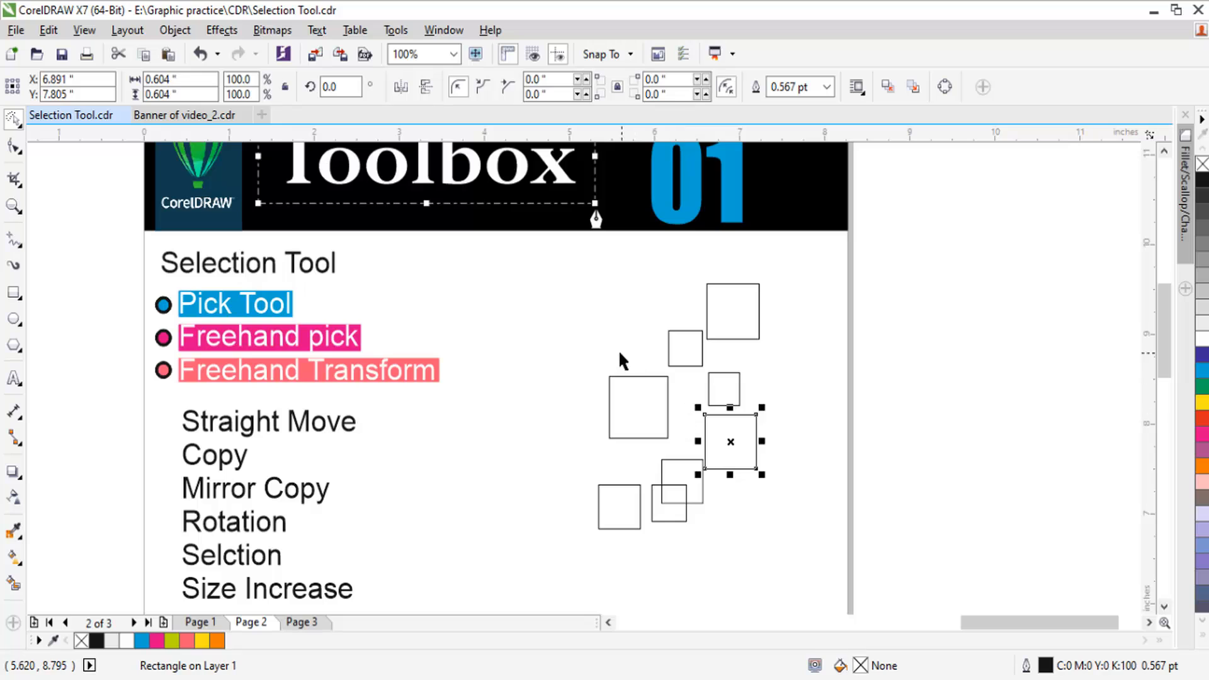
mouse_move(595, 349)
mouse_down()
mouse_move(606, 439)
mouse_move(696, 458)
mouse_move(689, 362)
mouse_up()
mouse_move(660, 306)
mouse_down()
mouse_move(720, 362)
mouse_move(712, 373)
mouse_up()
- Freehand-select the smallest square alone, loop the two small middle squares together, and clear the selection
scroll(720, 380, up, 2)
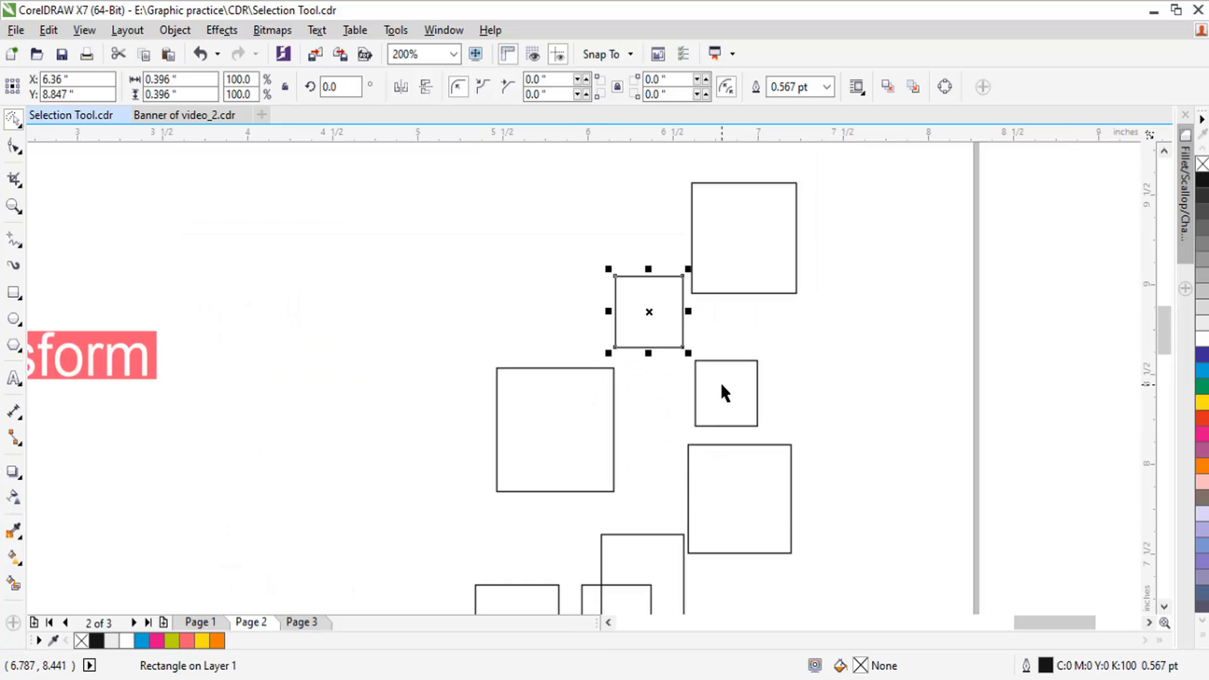
click(799, 326)
mouse_move(811, 338)
mouse_down()
mouse_move(706, 462)
mouse_move(806, 356)
mouse_up()
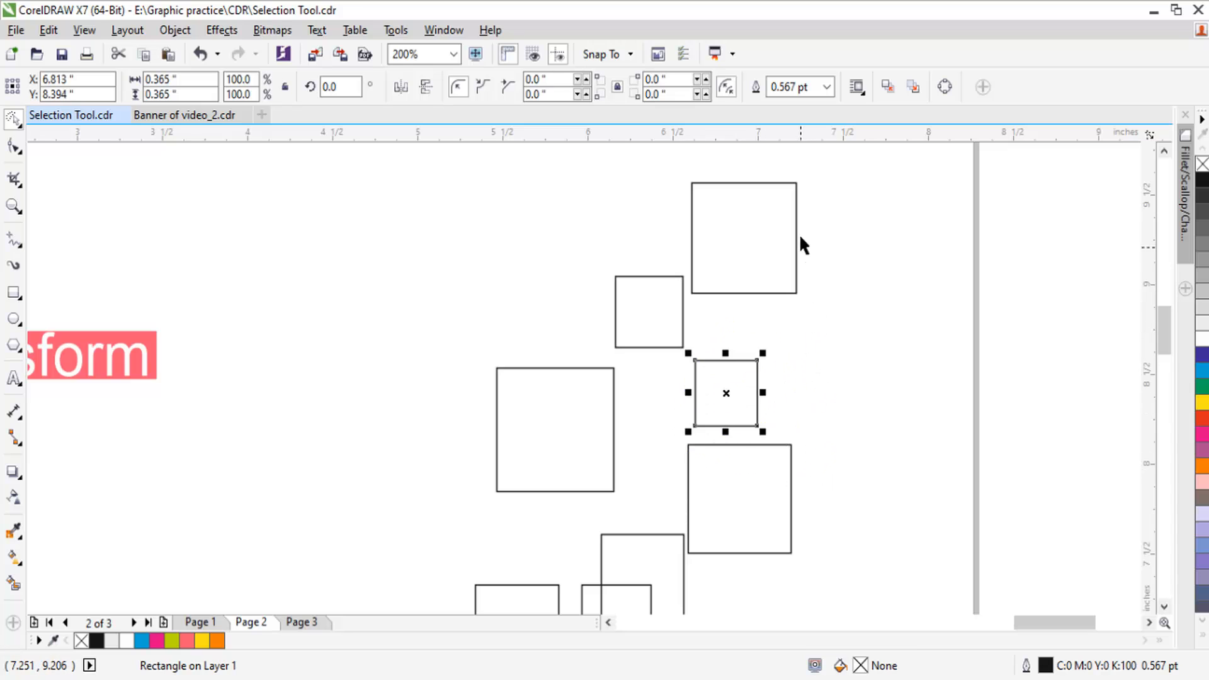
mouse_move(806, 155)
mouse_down()
mouse_move(631, 230)
mouse_move(574, 370)
mouse_move(740, 437)
mouse_move(871, 269)
mouse_move(679, 210)
mouse_up()
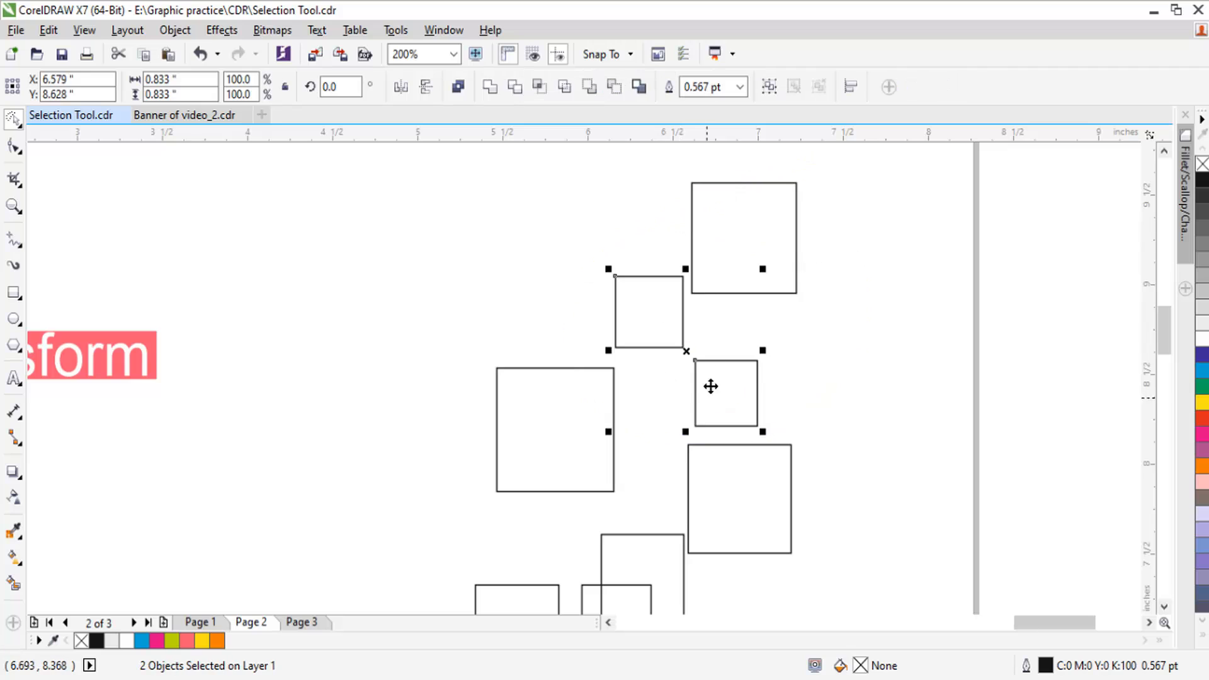
scroll(687, 371, left, 1)
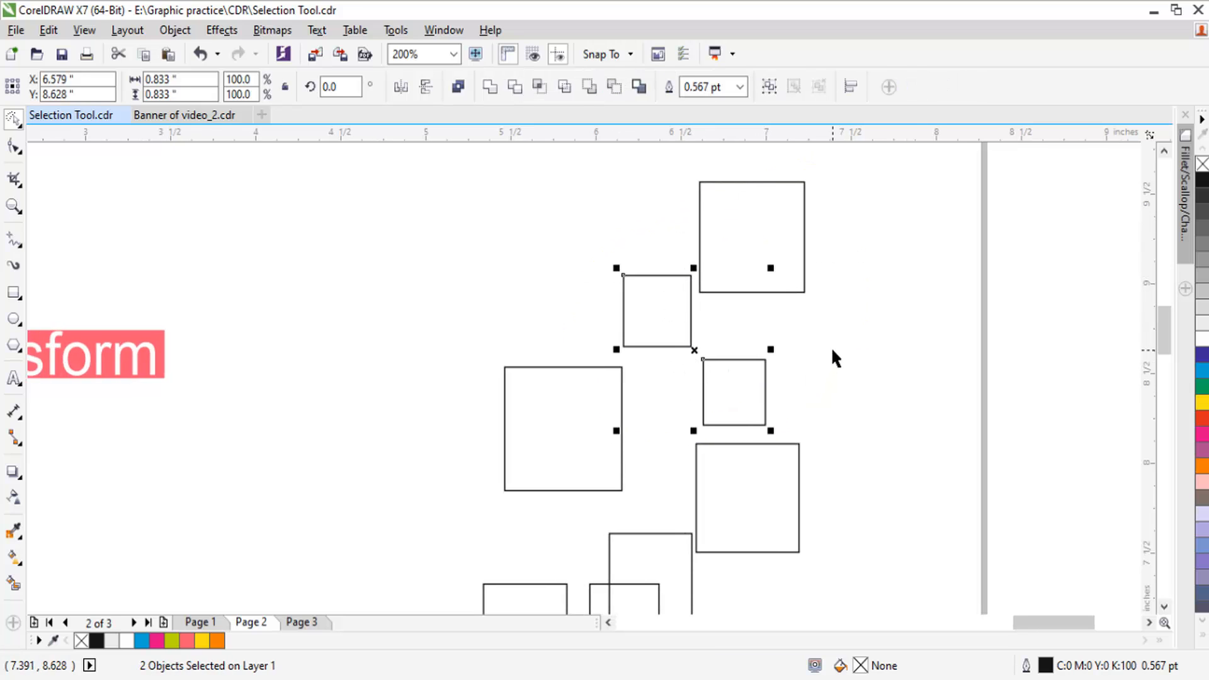
click(832, 350)
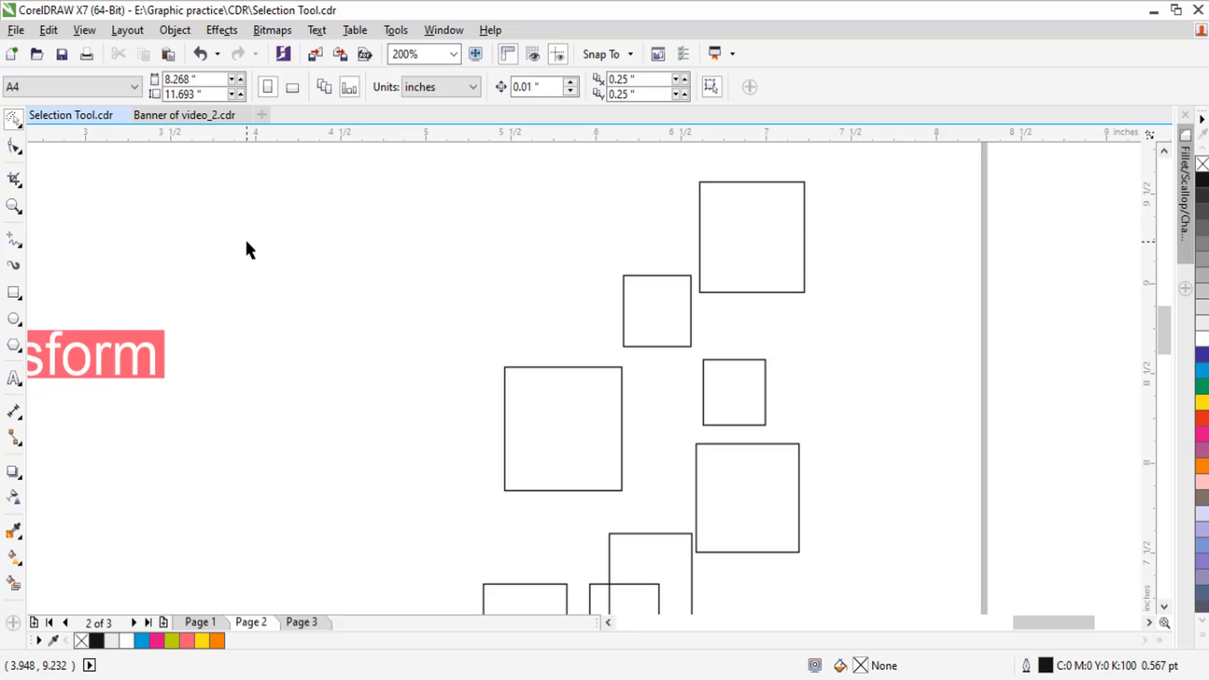
- Delete the seven smaller squares one after another, keeping only the largest 0.688-inch square
click(17, 126)
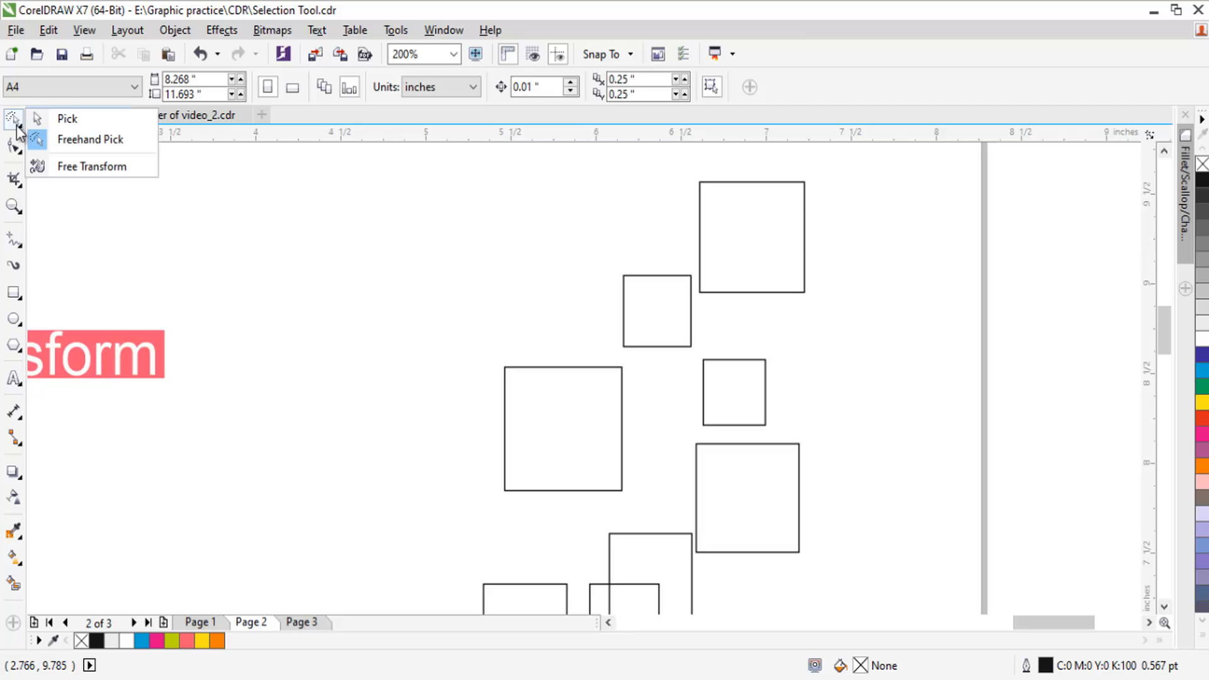
click(89, 165)
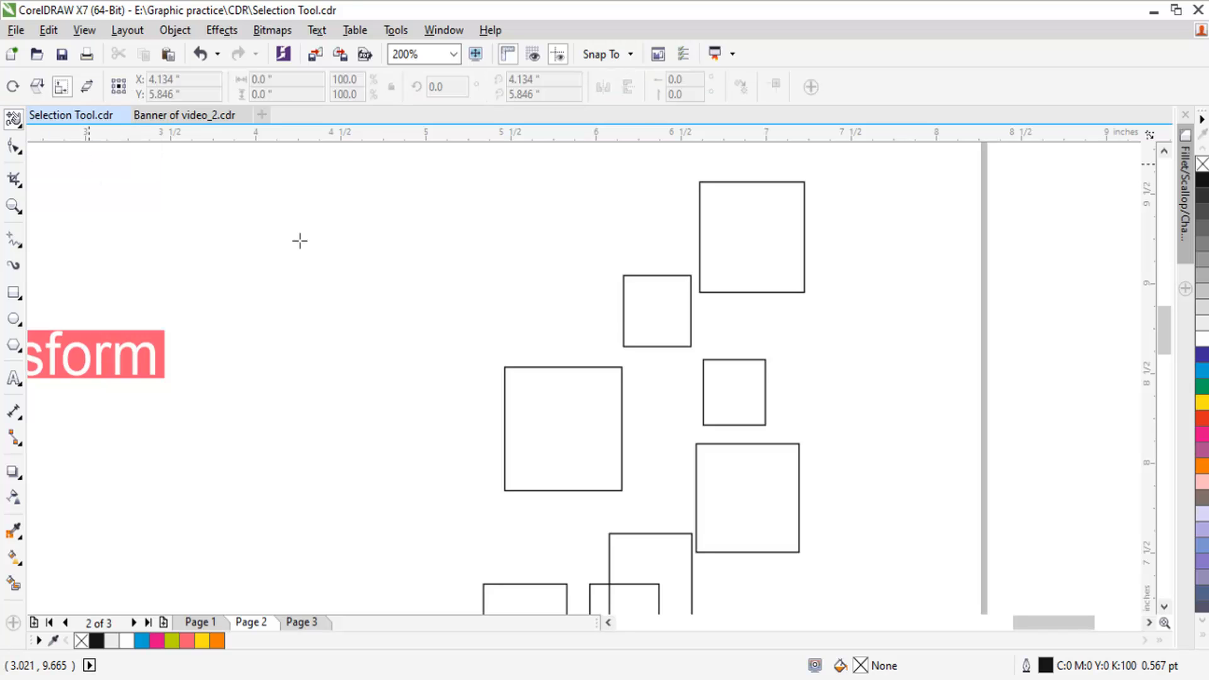
click(661, 301)
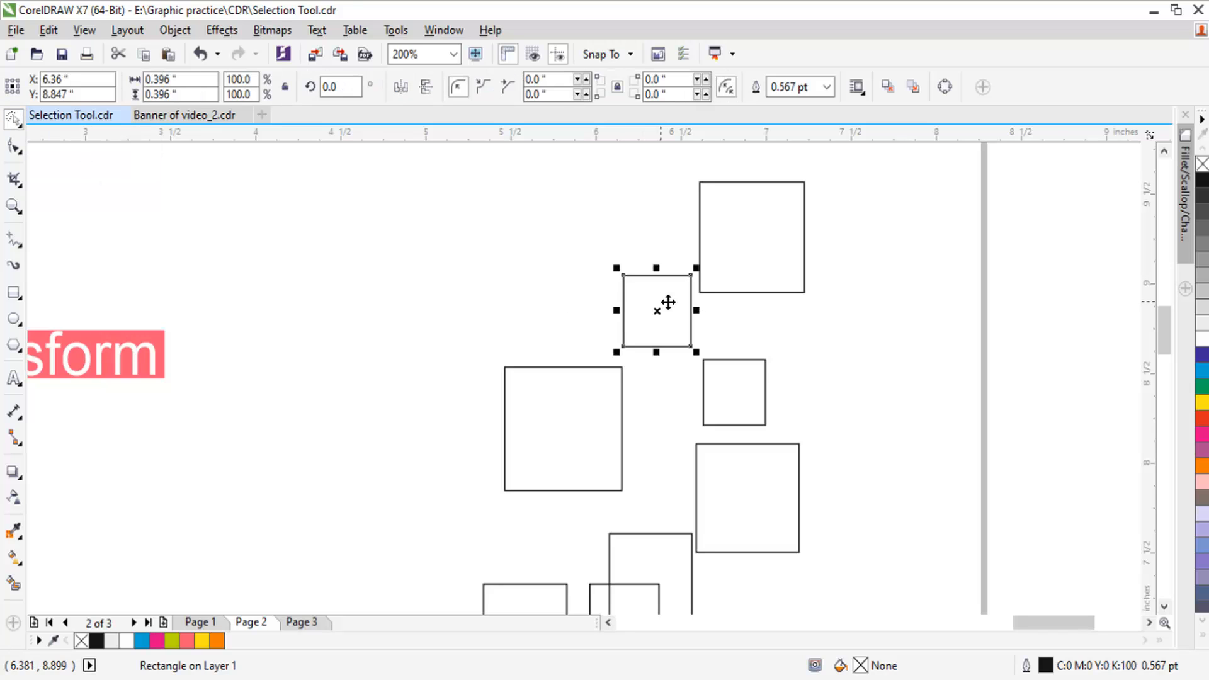
key(Delete)
click(735, 257)
key(Delete)
click(732, 370)
key(Delete)
click(712, 489)
key(Delete)
click(651, 575)
key(Delete)
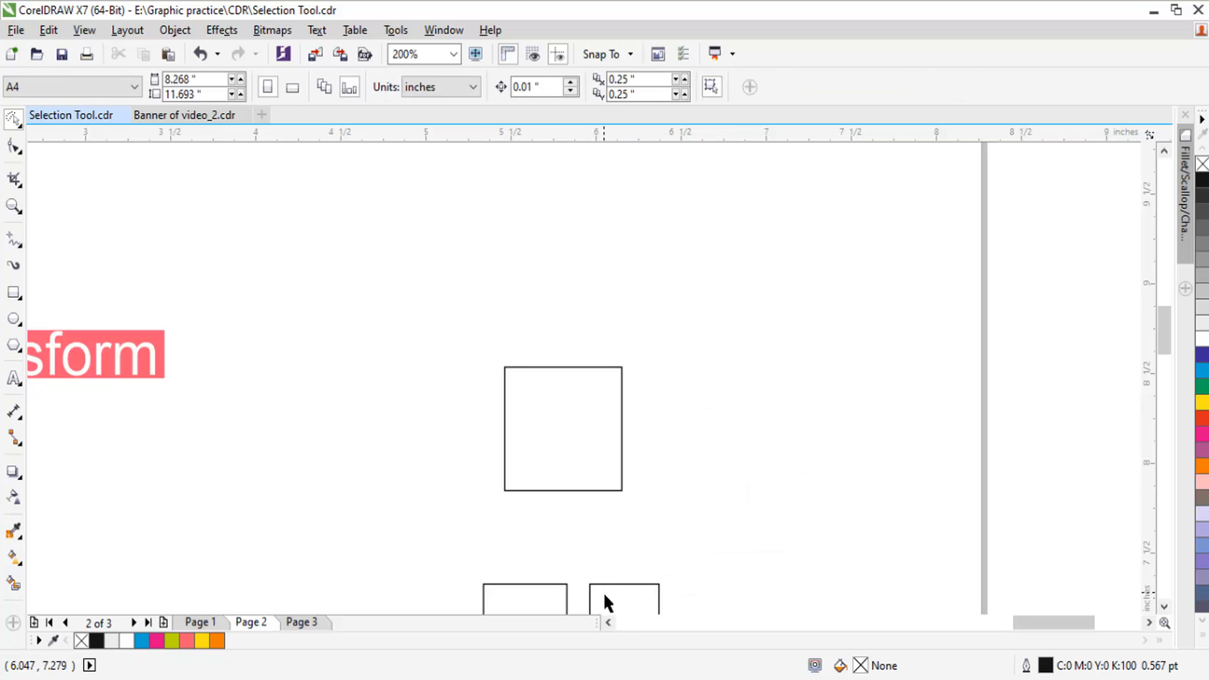
click(604, 599)
key(Delete)
click(537, 599)
key(Delete)
- Enlarge the remaining square to about 1.04 inches wide and high with the Free Transform tool's Free Scale mode
click(548, 454)
scroll(559, 433, up, 1)
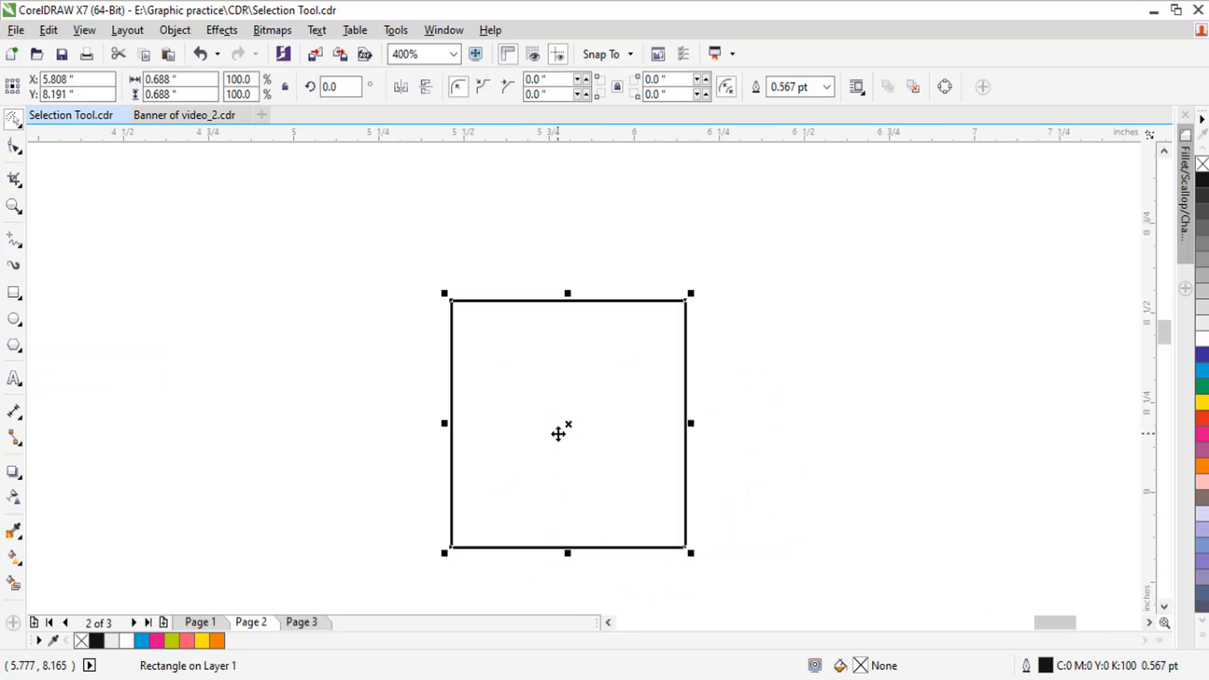
drag(575, 426, 590, 391)
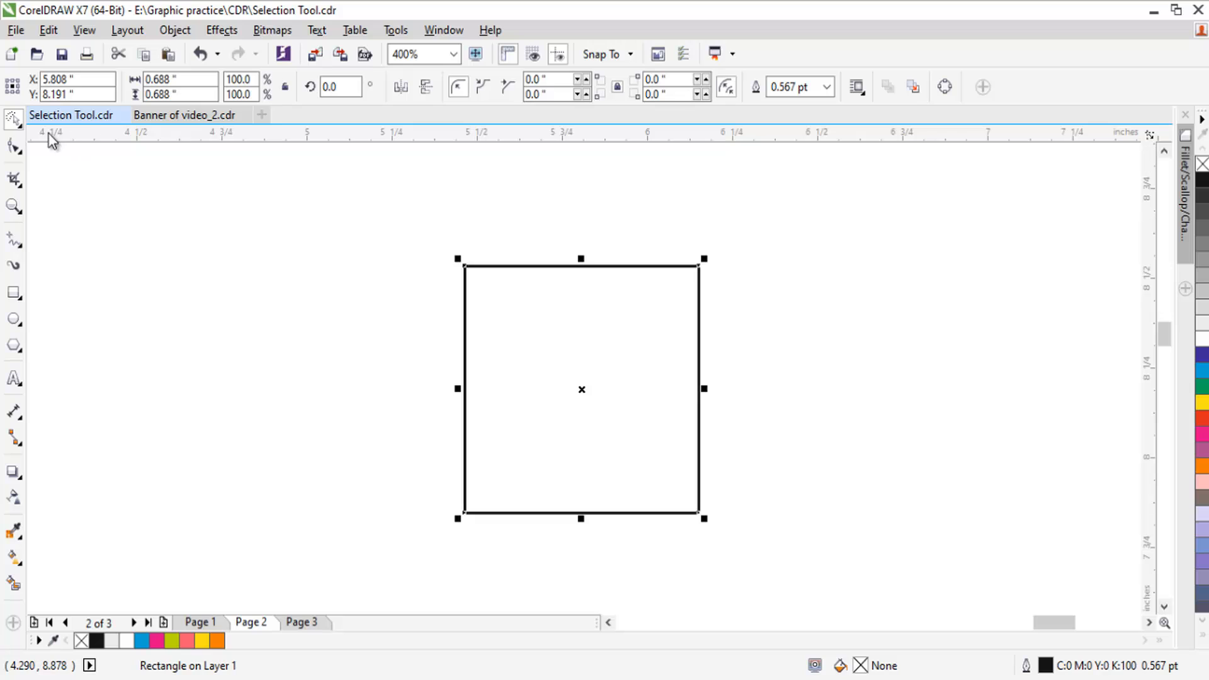
click(19, 124)
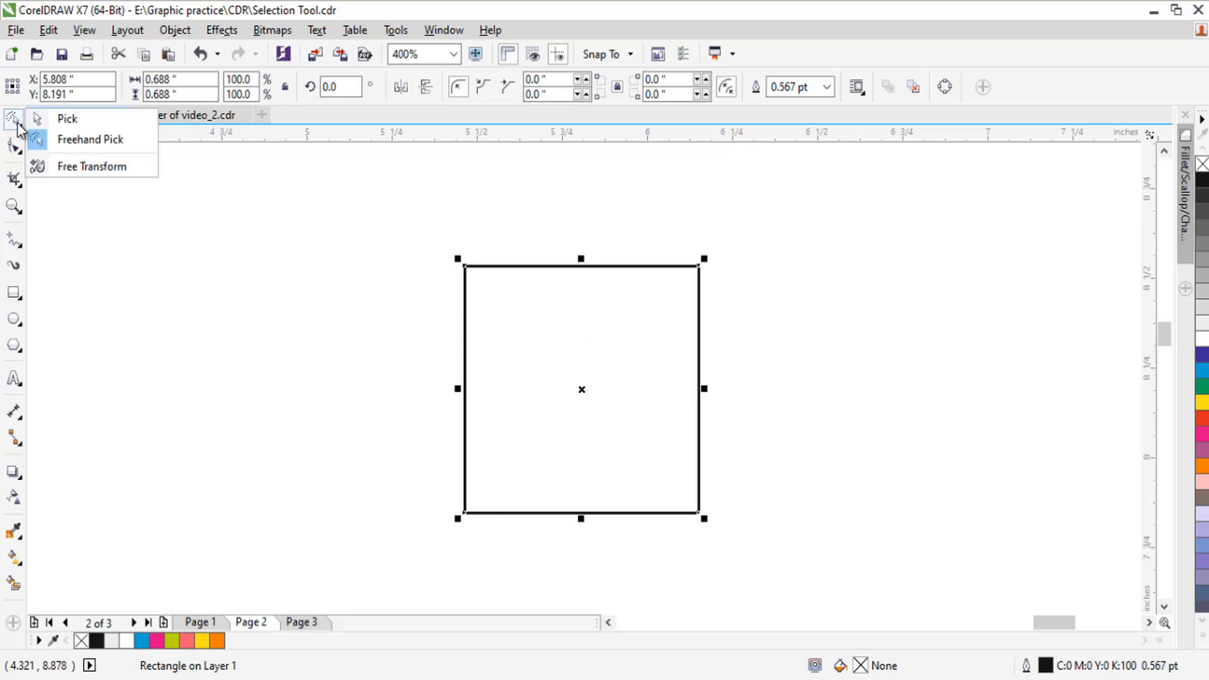
click(63, 168)
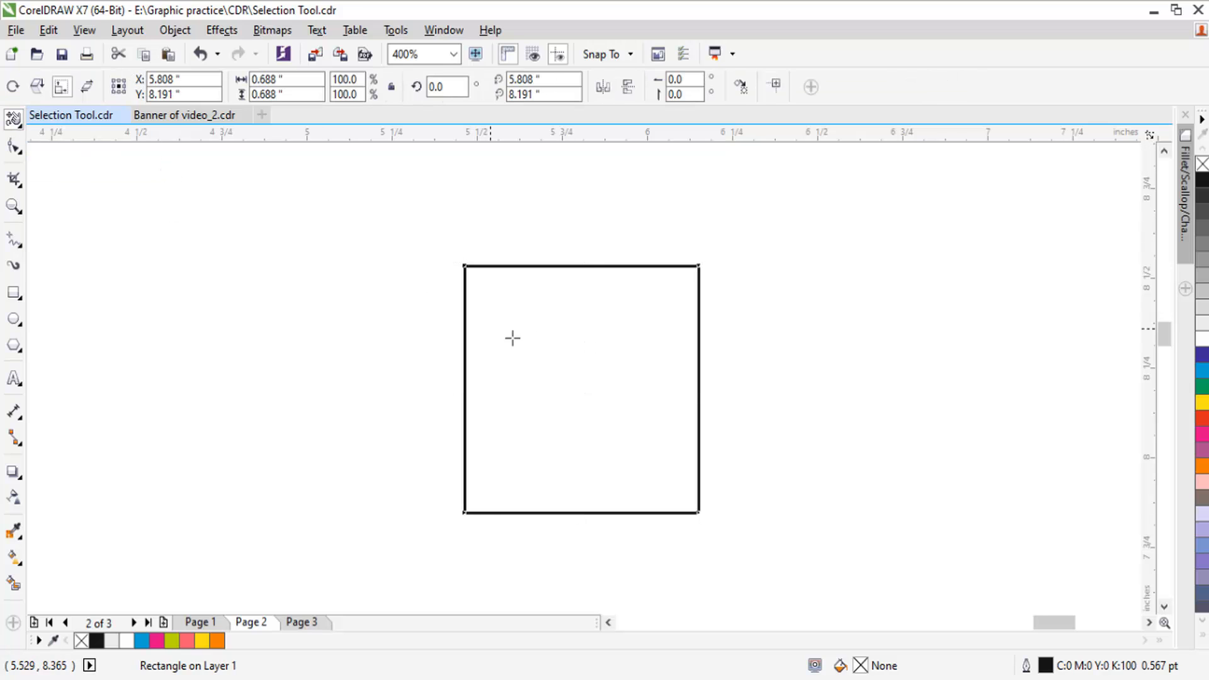
click(551, 351)
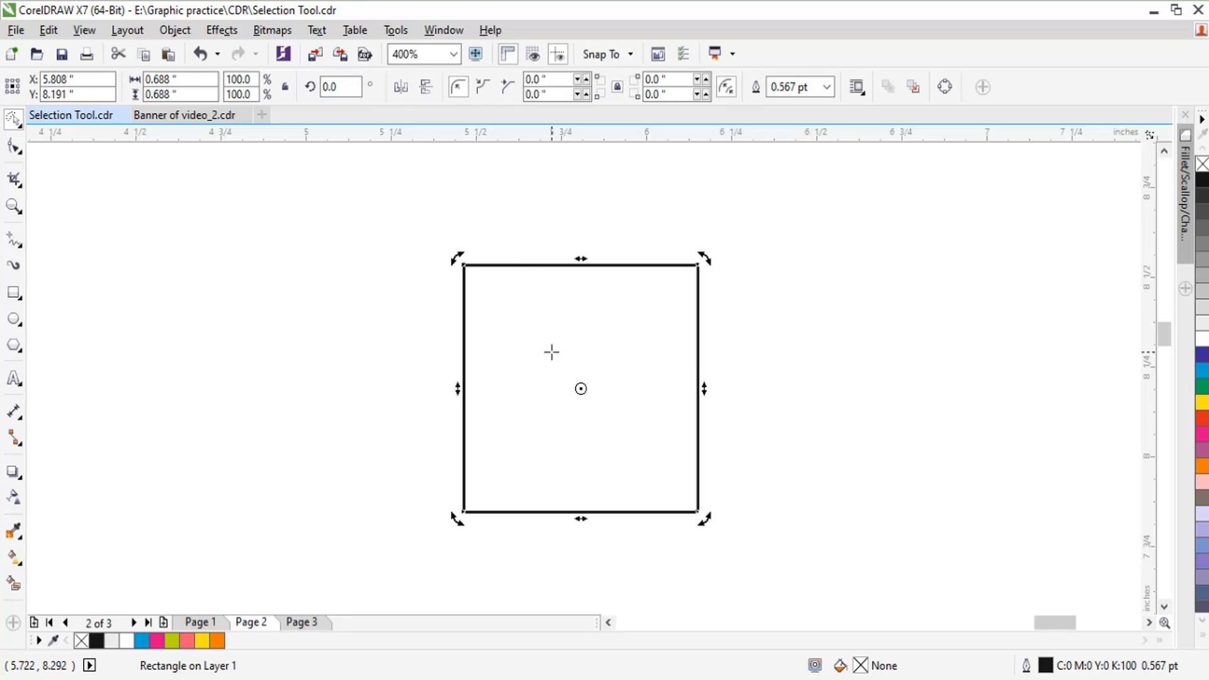
drag(551, 351, 786, 319)
drag(606, 376, 602, 233)
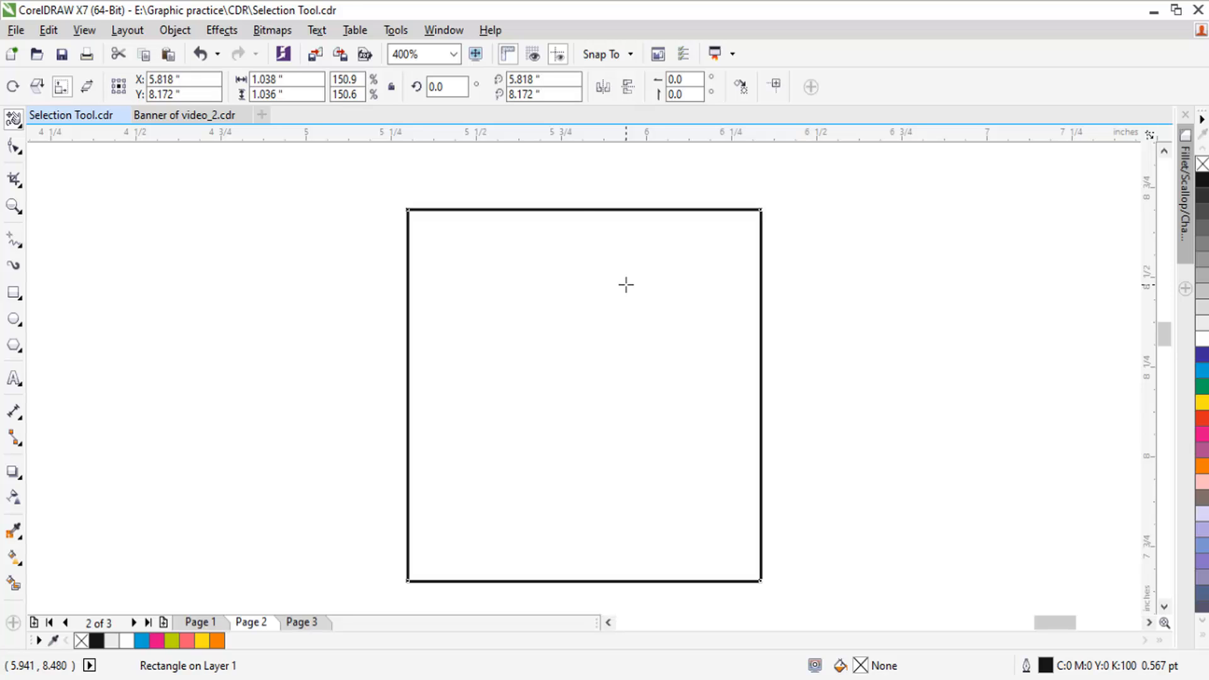
- Return to the Freehand Pick tool and show the page's topic list beside the enlarged square
key(space)
scroll(626, 285, down, 1)
drag(626, 284, 929, 423)
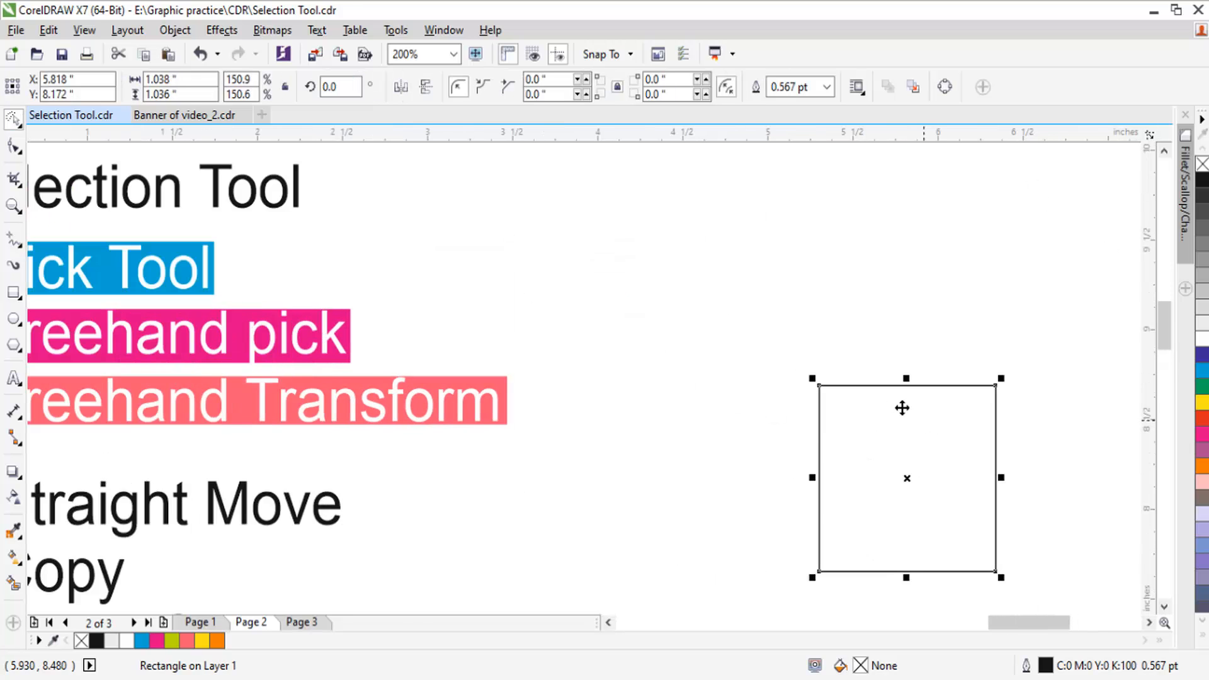
scroll(751, 372, down, 1)
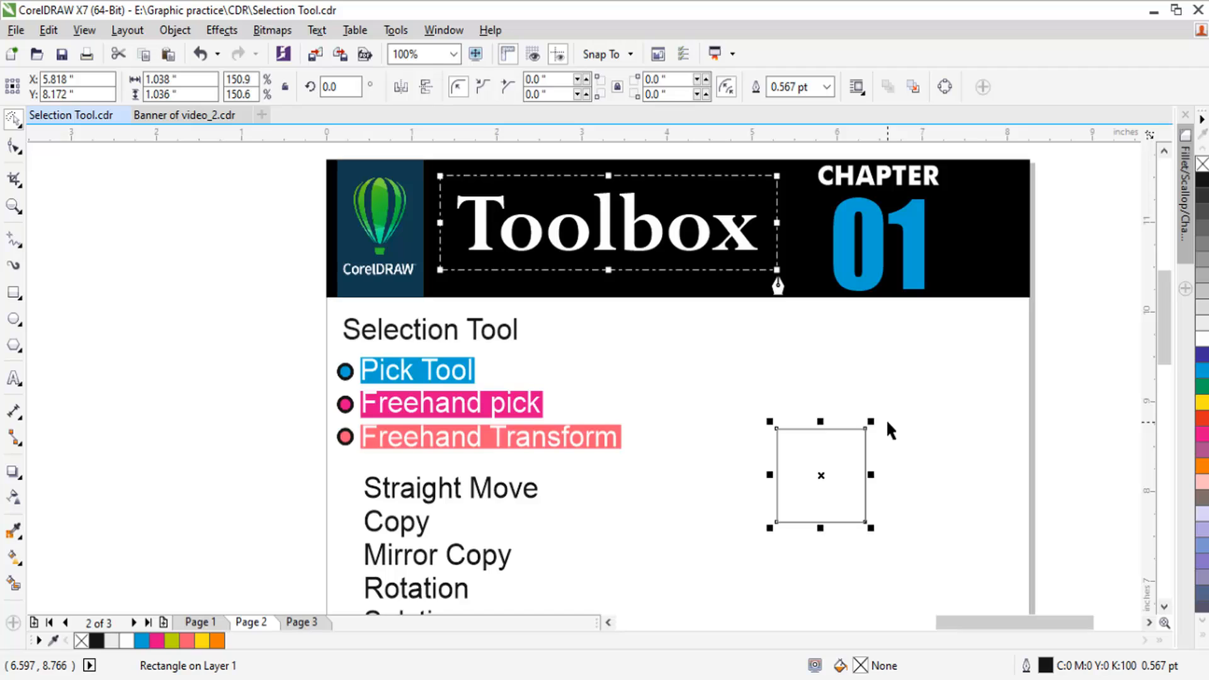